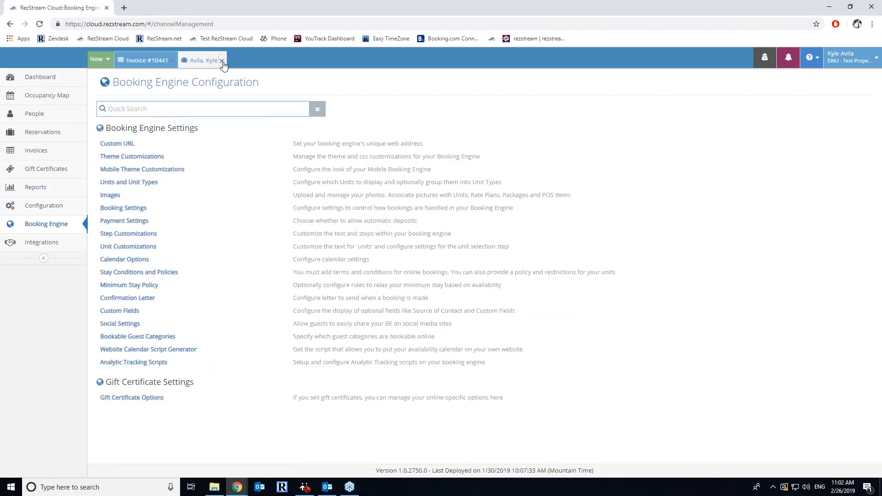
- Close the guest and invoice records, then open the Full Site Link from Custom URL
click(221, 60)
click(172, 61)
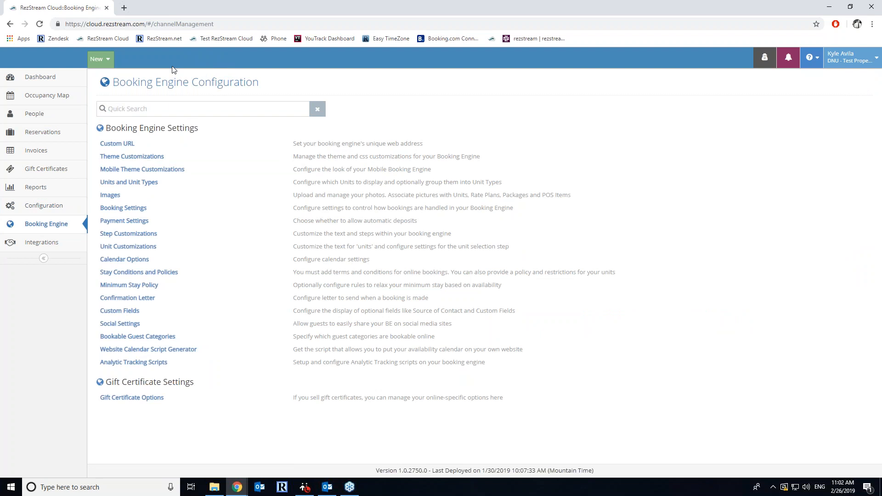
click(116, 144)
drag(384, 146, 233, 144)
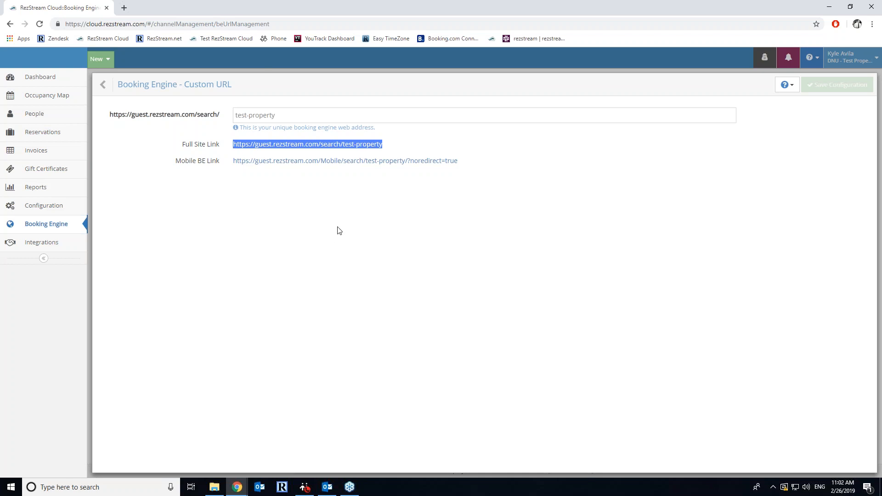
click(291, 145)
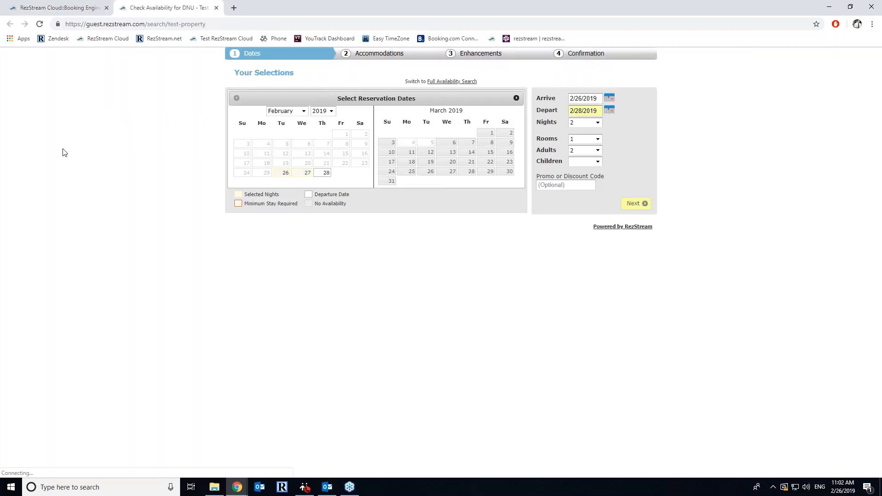
- Compare the guest booking site with its Mobile BE Link version
click(73, 6)
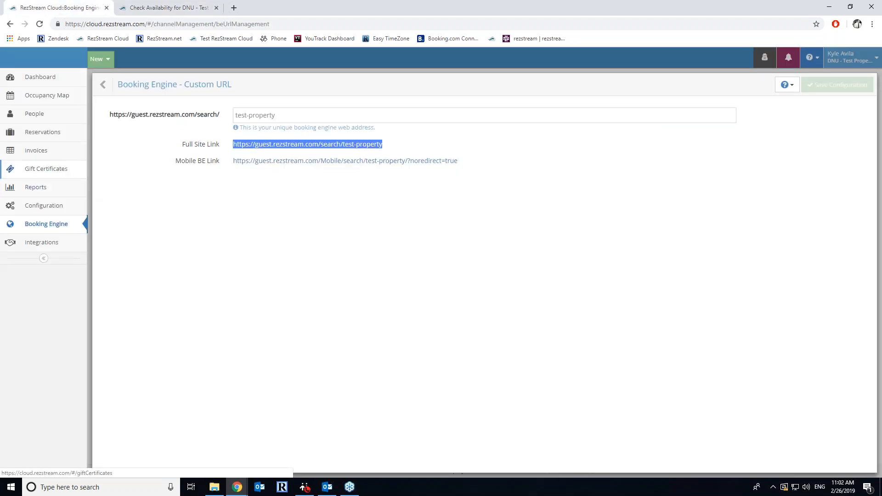
click(188, 7)
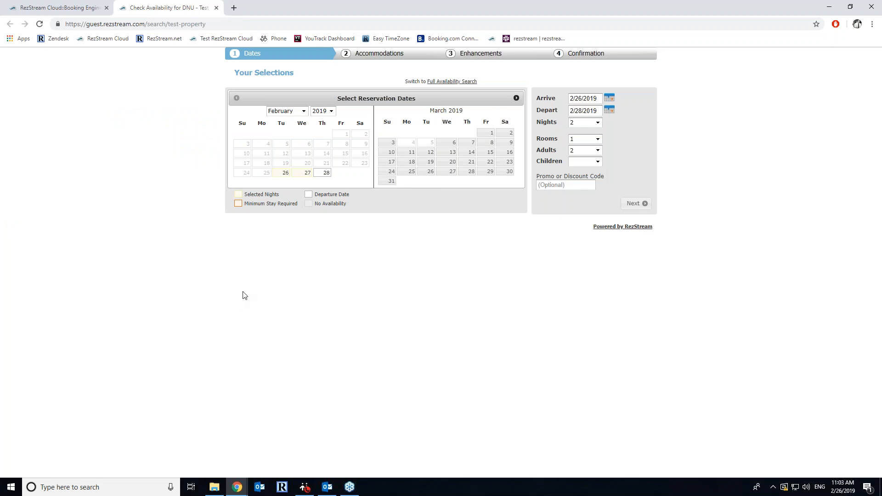
click(54, 5)
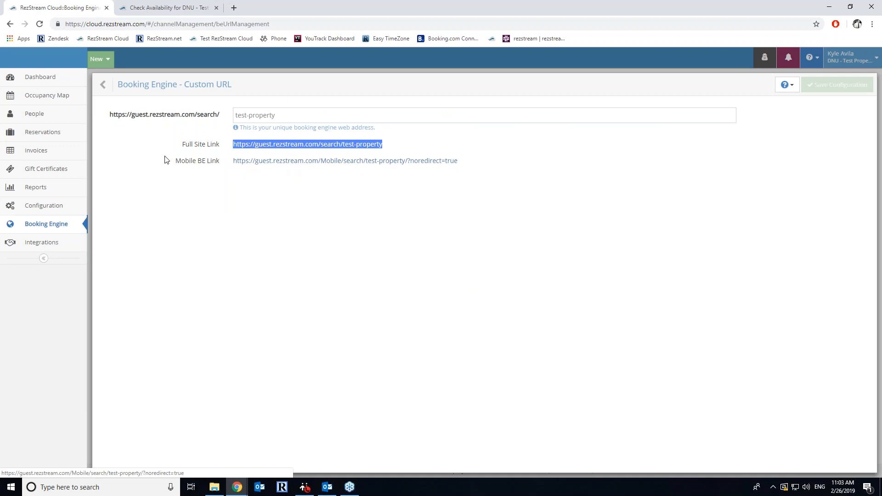
click(321, 162)
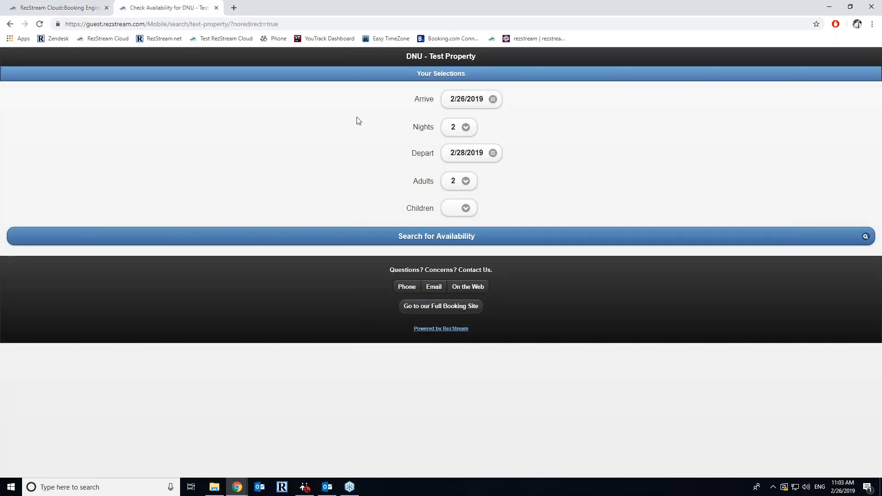
- Reload the full booking site, switch to Full Availability Search, and return to admin
click(71, 8)
click(329, 145)
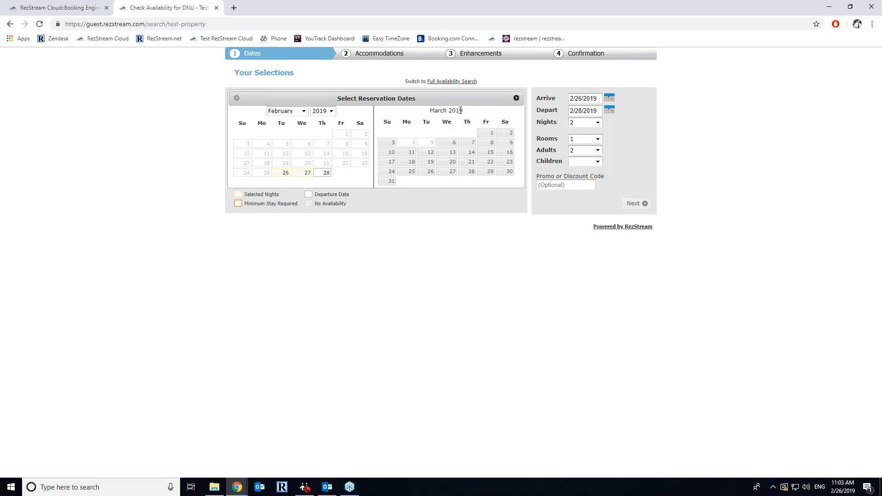
click(455, 83)
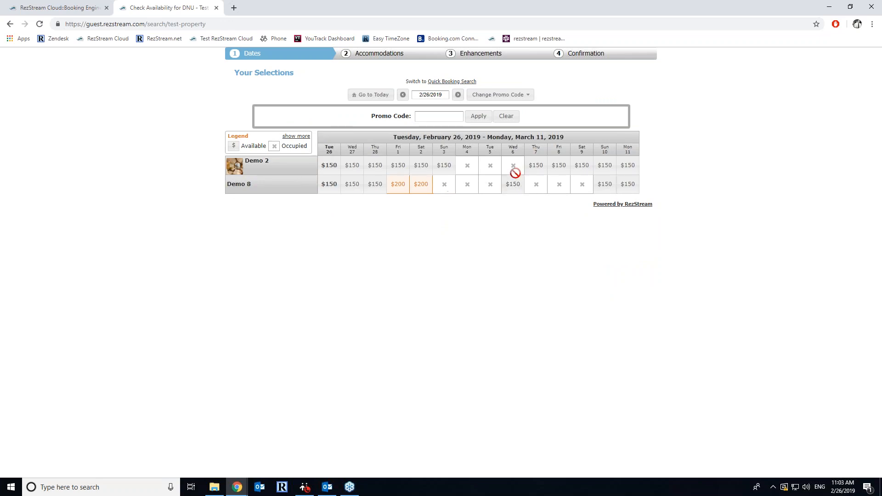
click(80, 6)
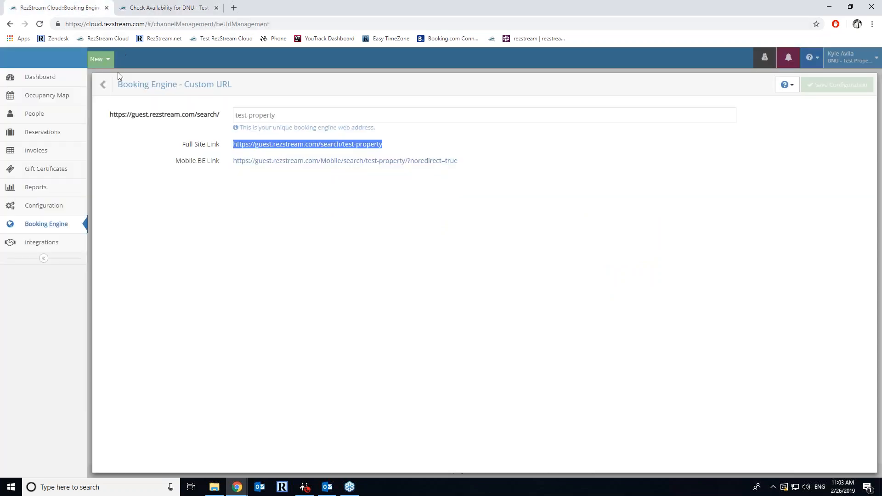
- In Calendar Options, keep the 2-Month default view and toggle guest view switching
click(103, 84)
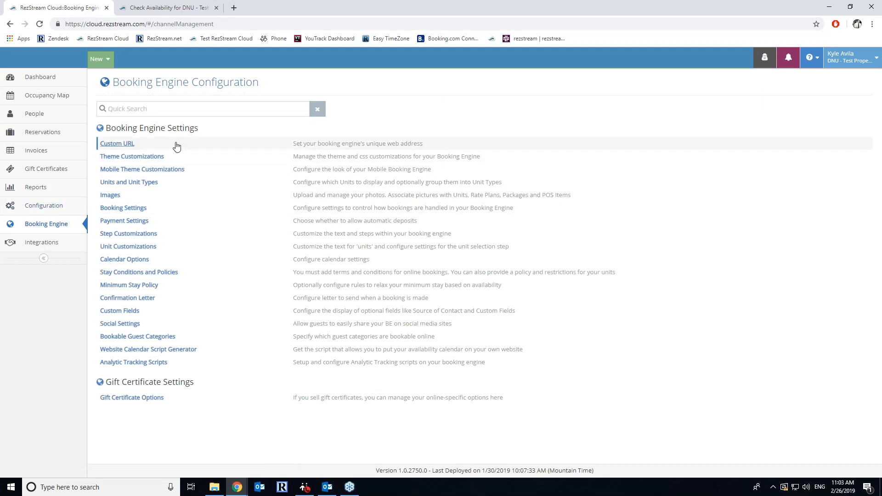
click(147, 260)
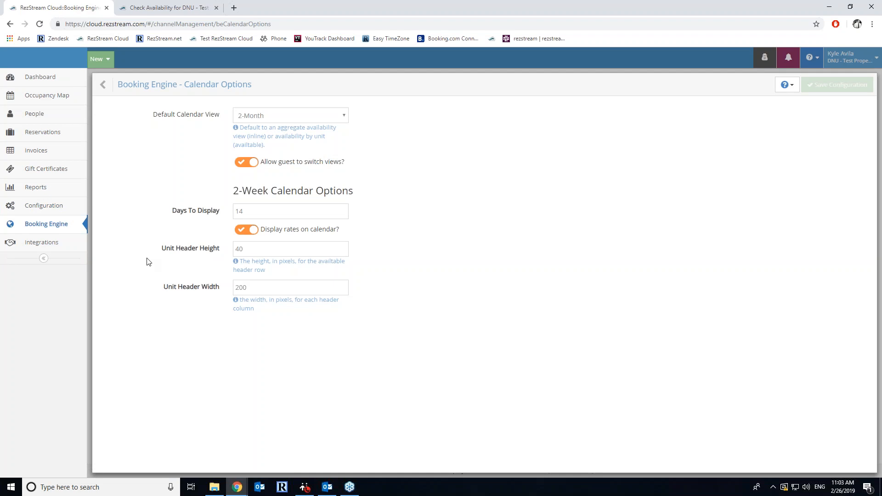
click(260, 114)
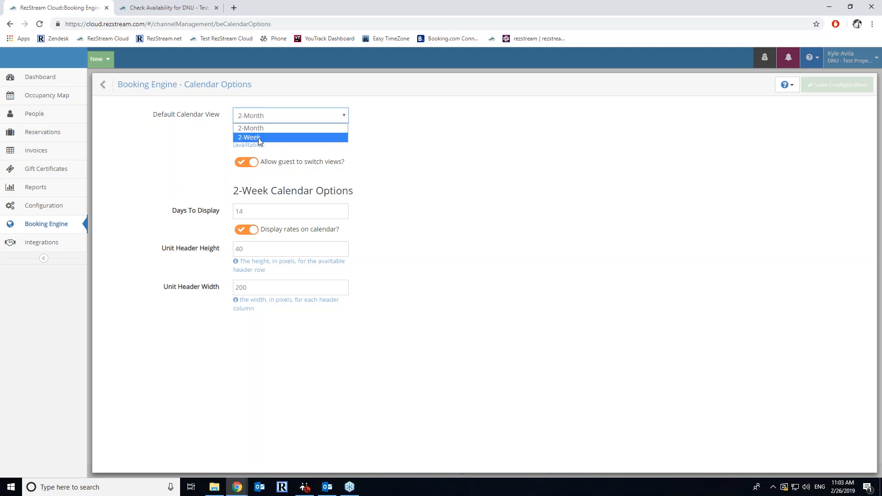
click(200, 137)
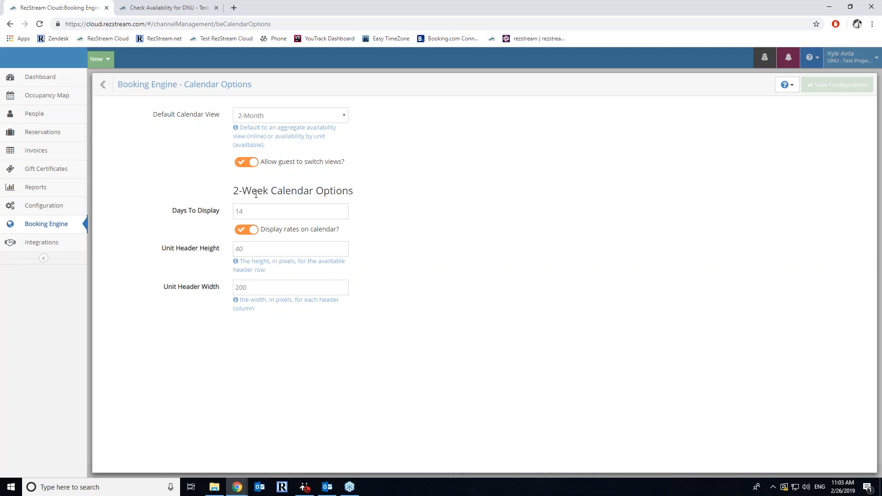
click(243, 166)
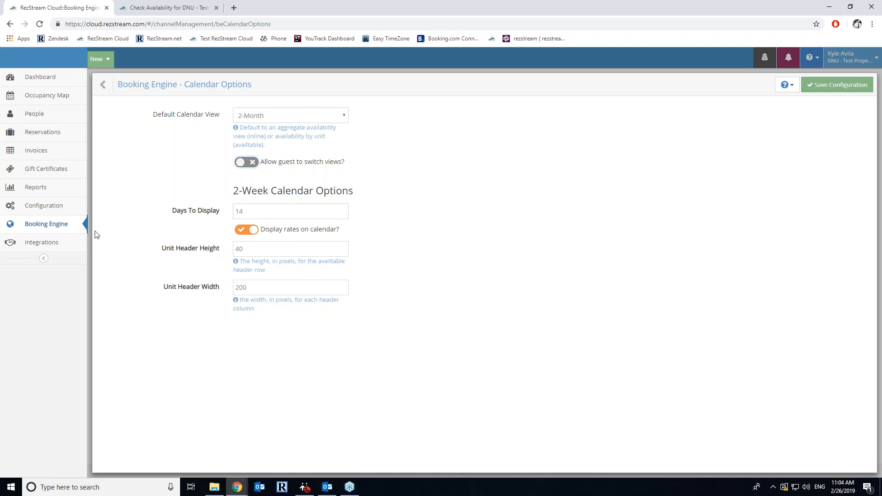
- Leave Calendar Options unsaved and return to the Booking Engine Configuration list
click(64, 228)
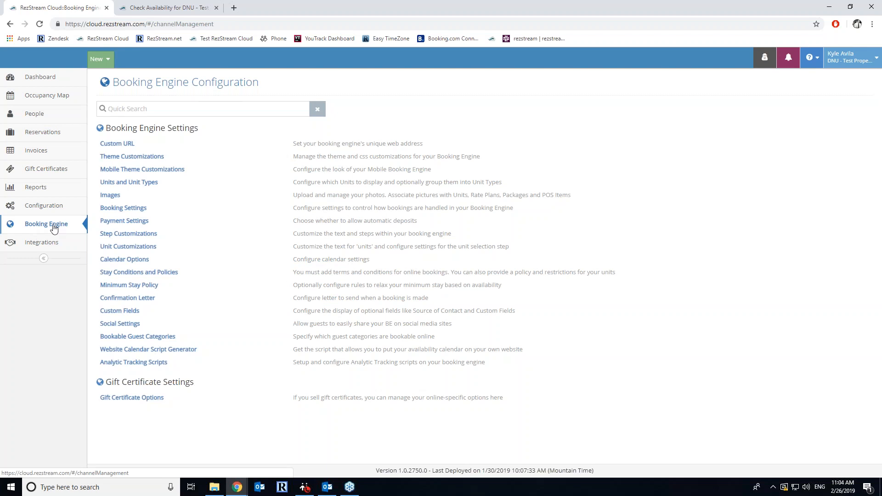
click(139, 262)
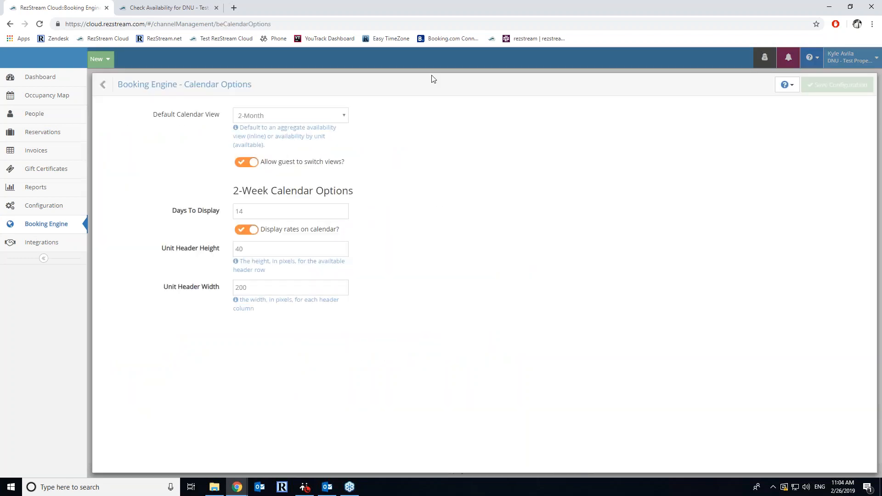
click(103, 84)
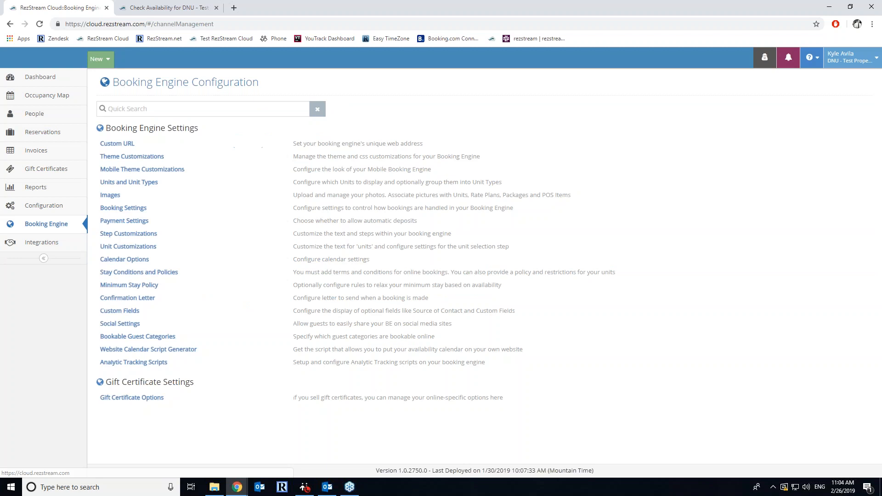
click(154, 4)
- Search a March 18–21, 2019 stay for 2 adults using the quick booking calendar
click(449, 82)
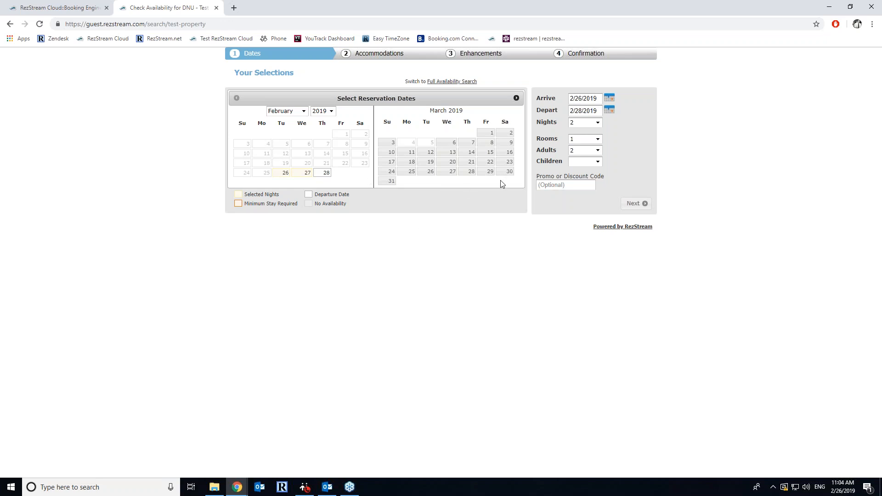
click(412, 162)
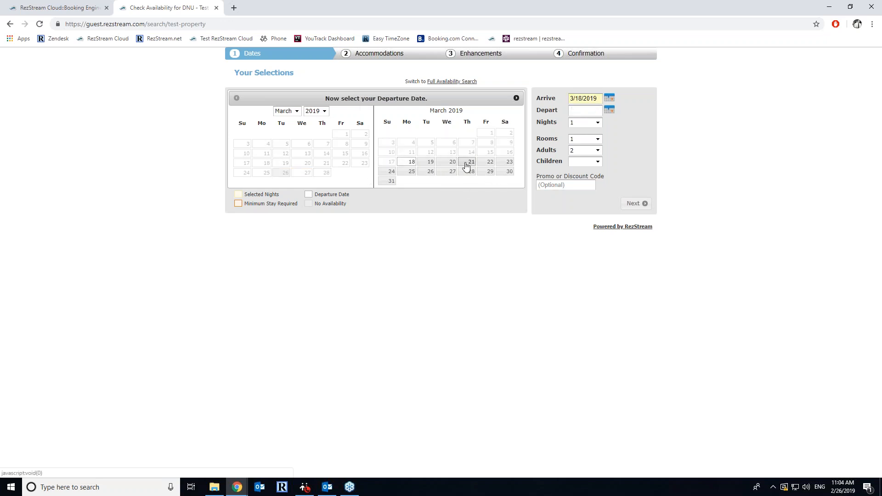
click(465, 162)
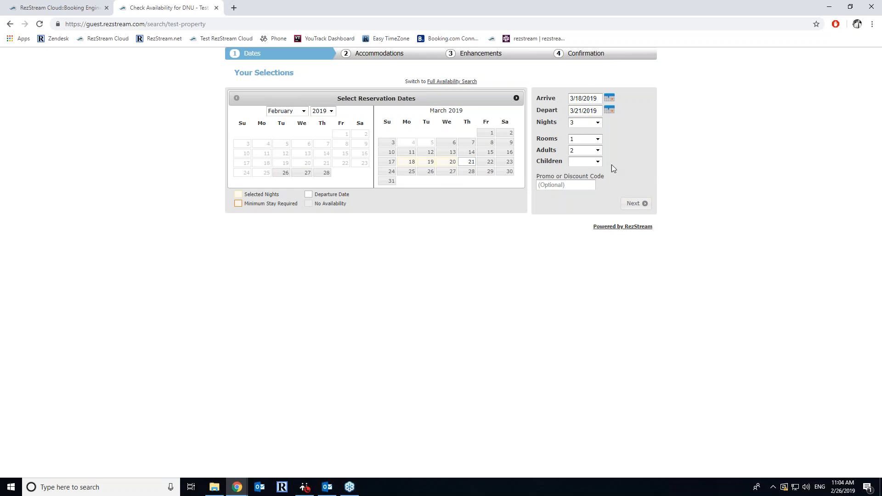
click(552, 185)
click(617, 177)
click(636, 202)
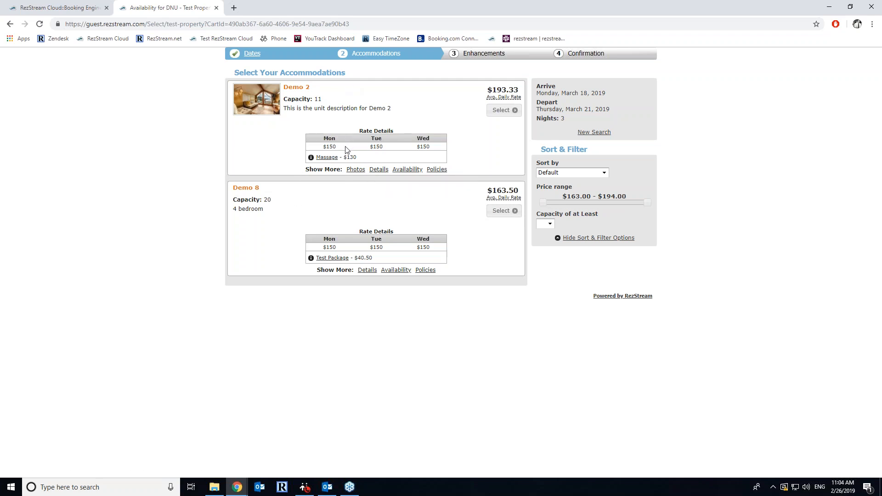
- Browse through the Demo 2 photo gallery
mouse_move(268, 113)
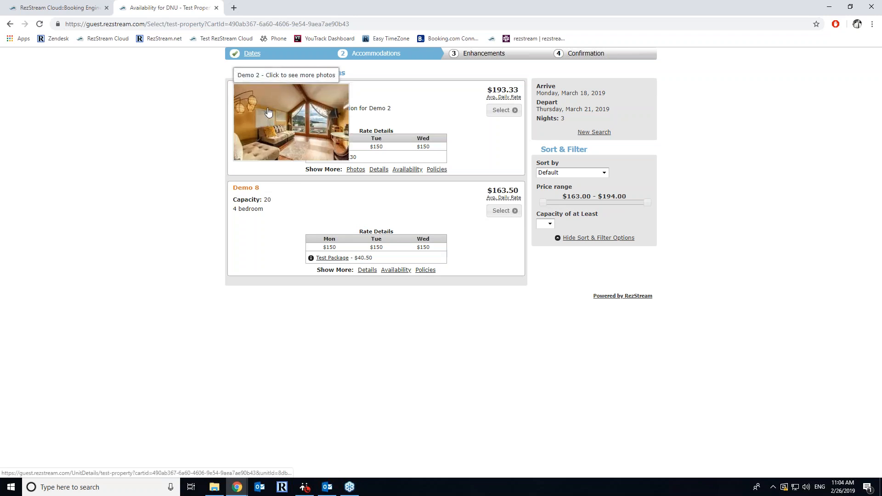
click(269, 129)
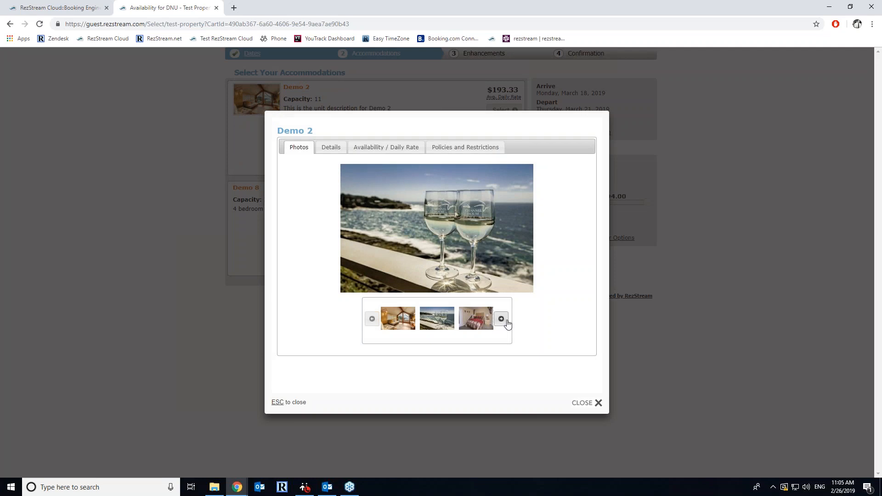
click(502, 319)
click(502, 319)
click(502, 319)
click(502, 319)
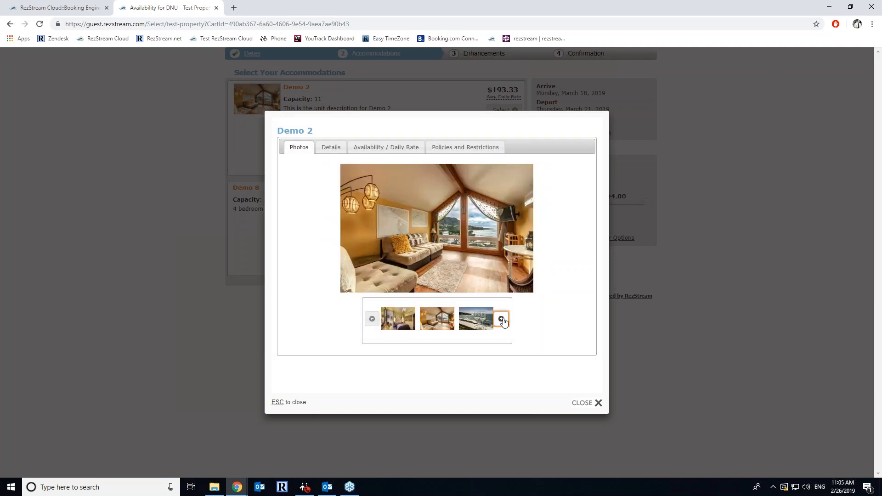
click(502, 319)
click(502, 320)
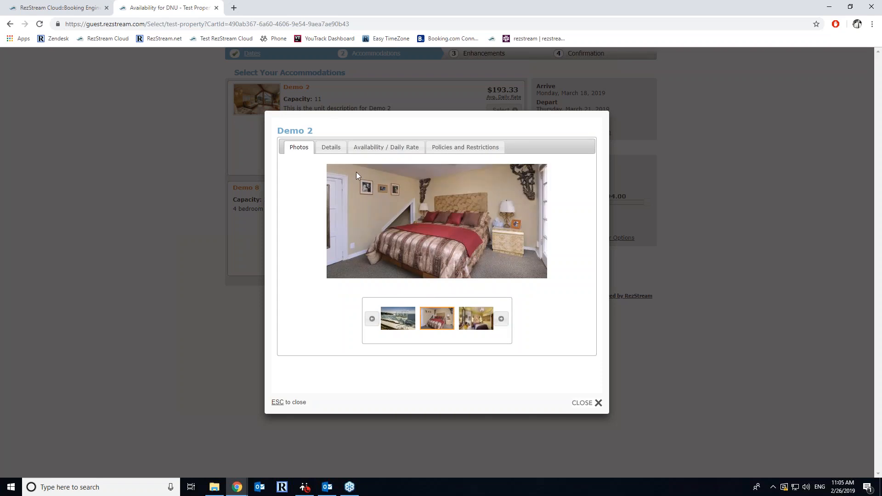
- Review Demo 2's description, daily rates and policies, then go back to the Dates step
click(335, 149)
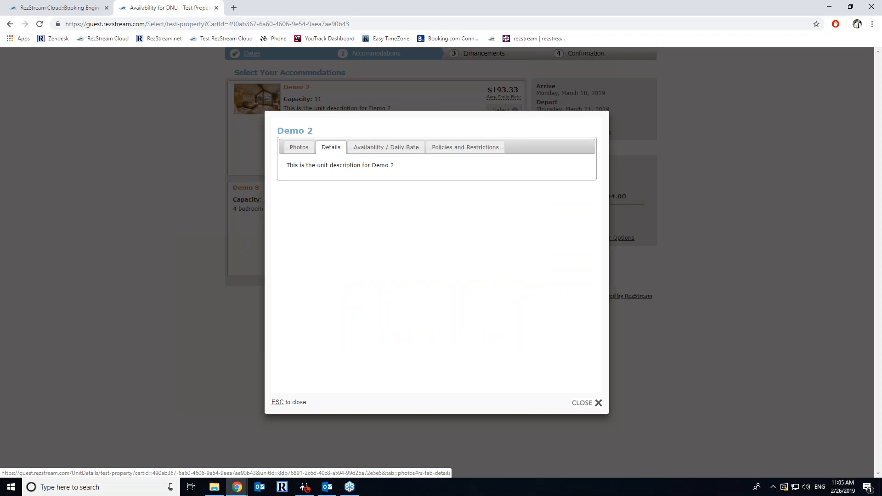
click(383, 150)
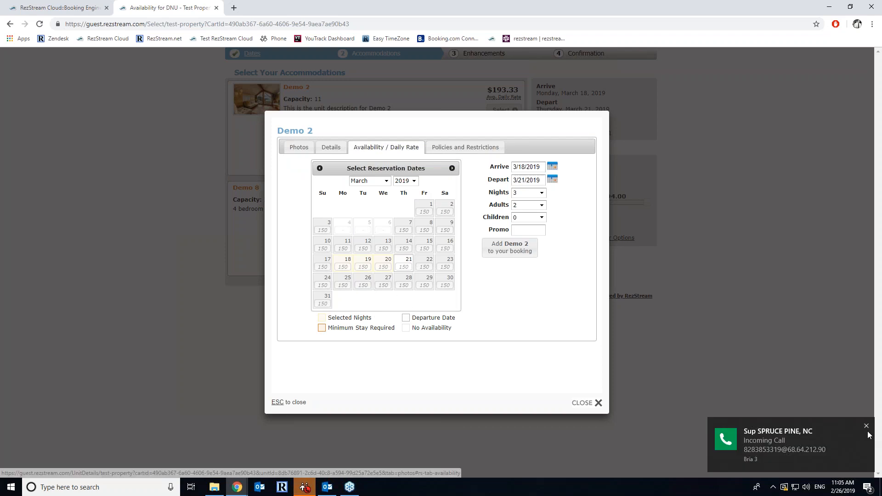
click(867, 427)
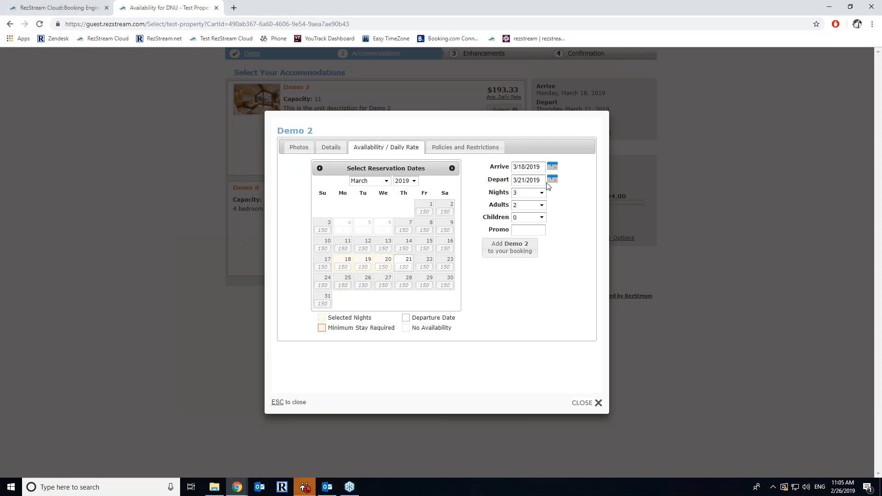
click(459, 151)
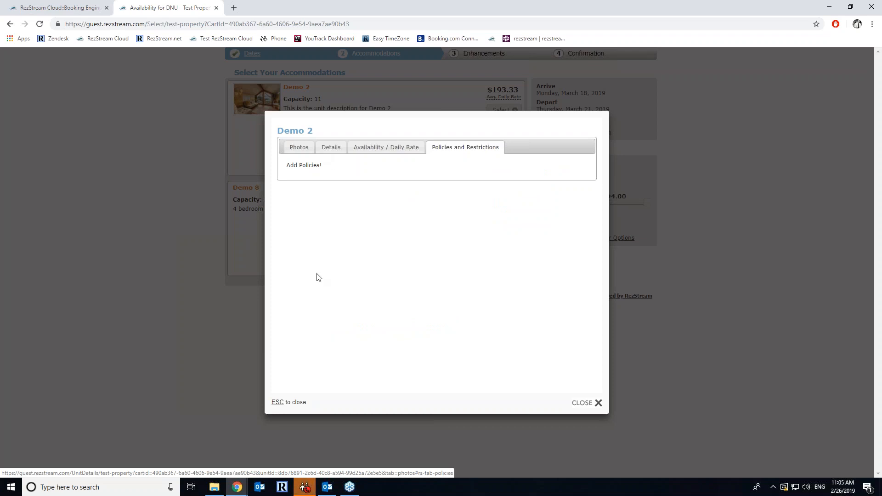
click(597, 404)
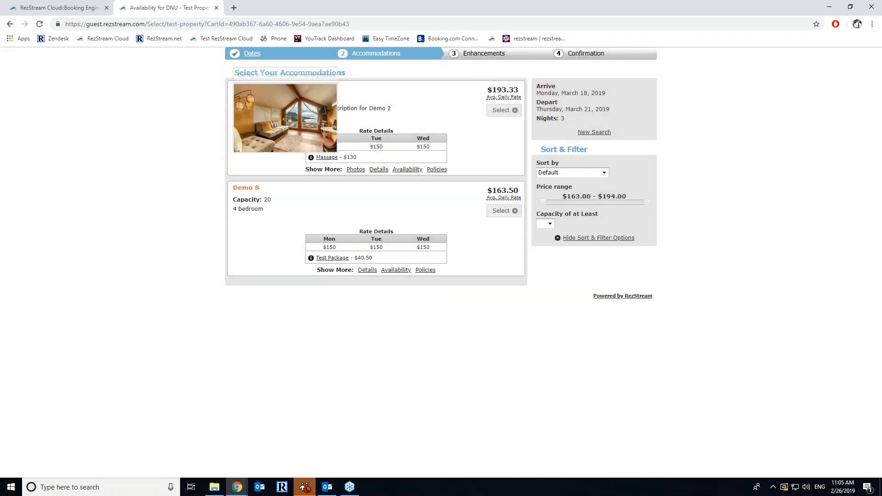
click(255, 57)
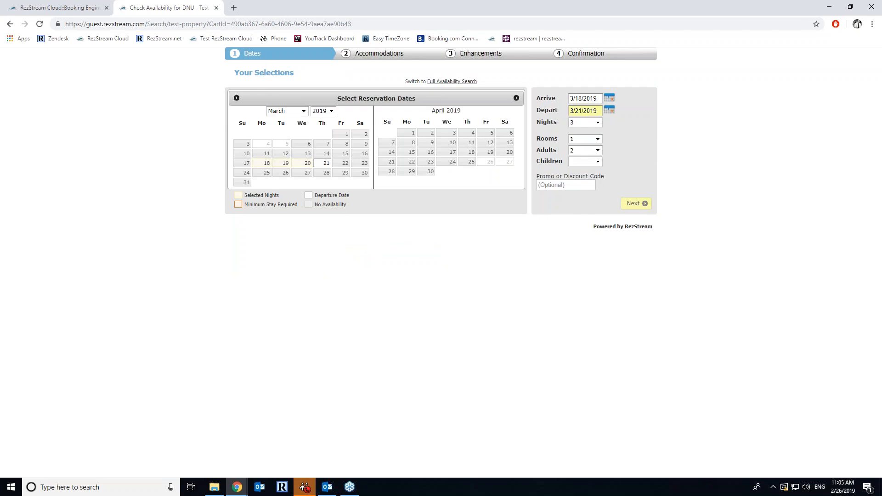
- Switch to Full Availability Search, view Demo 2's photos, and return to the admin tab
click(437, 81)
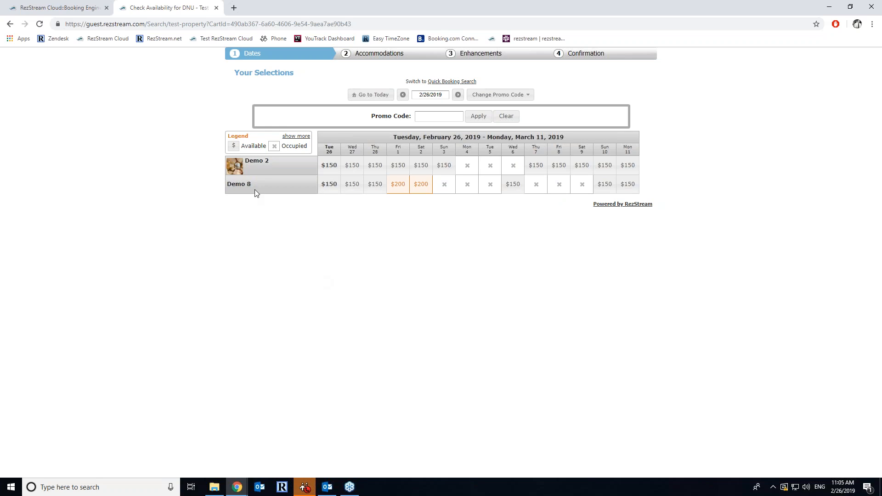
mouse_move(239, 172)
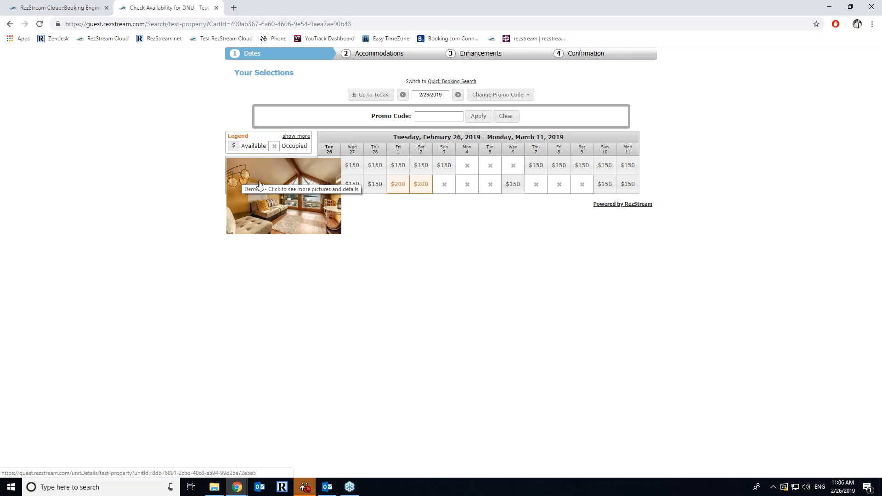
click(238, 174)
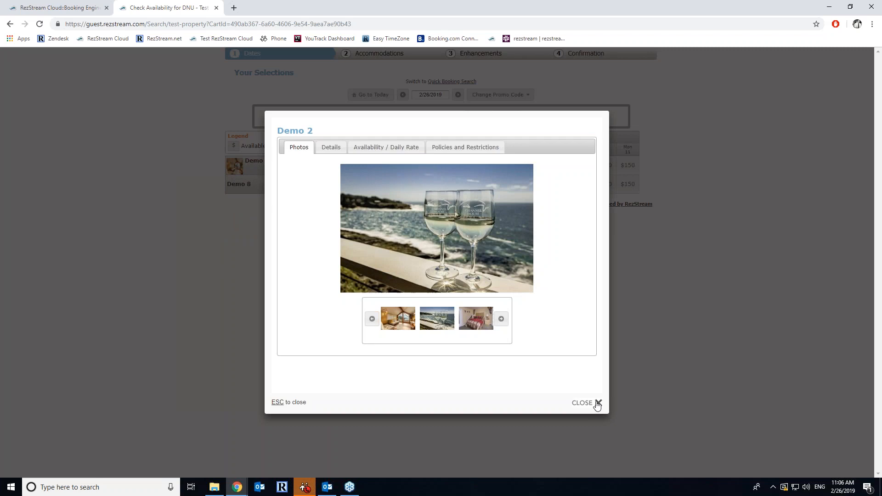
click(596, 403)
click(85, 5)
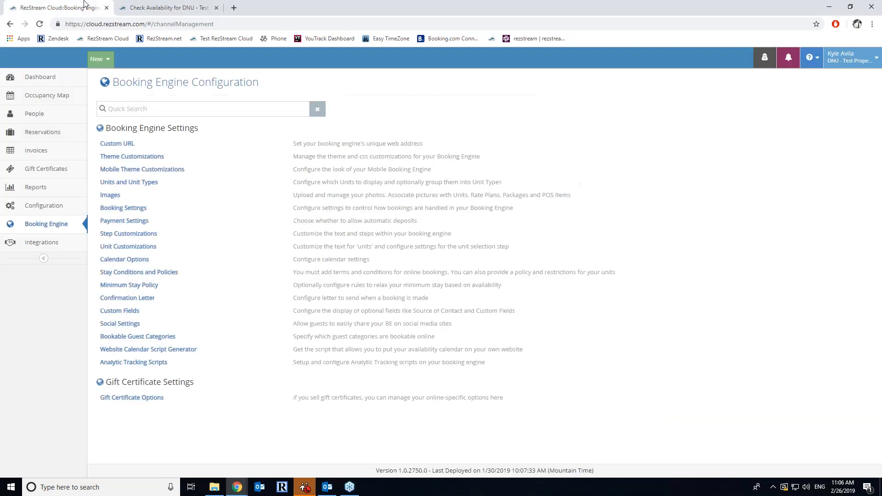
- Set Units and Unit Types' Search and Book by to Unit Type (grouped by Rate Plan)
click(142, 184)
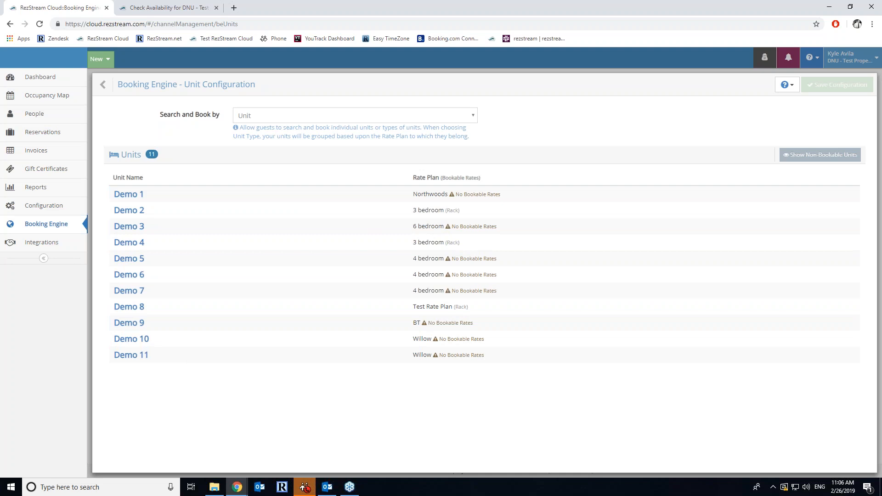
click(263, 116)
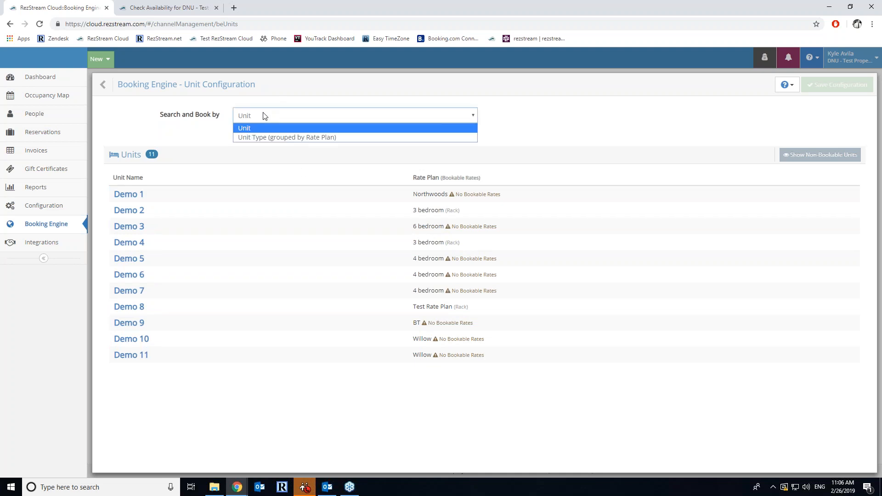
click(267, 138)
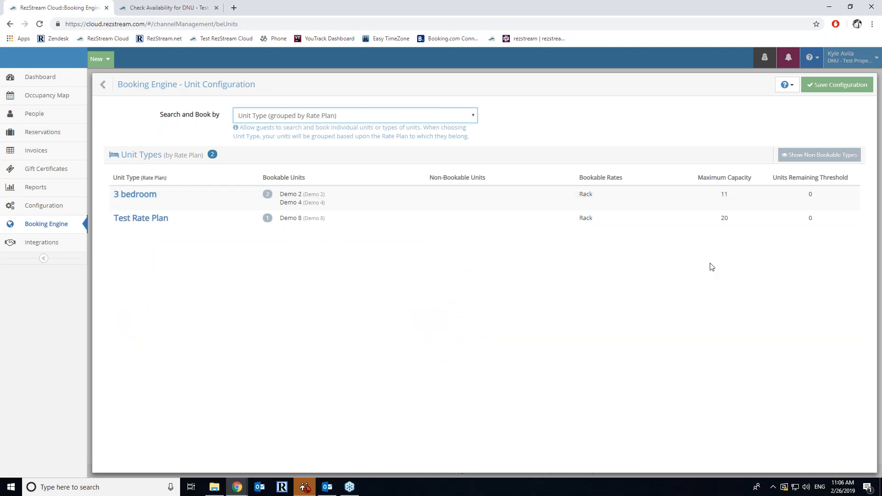
click(123, 79)
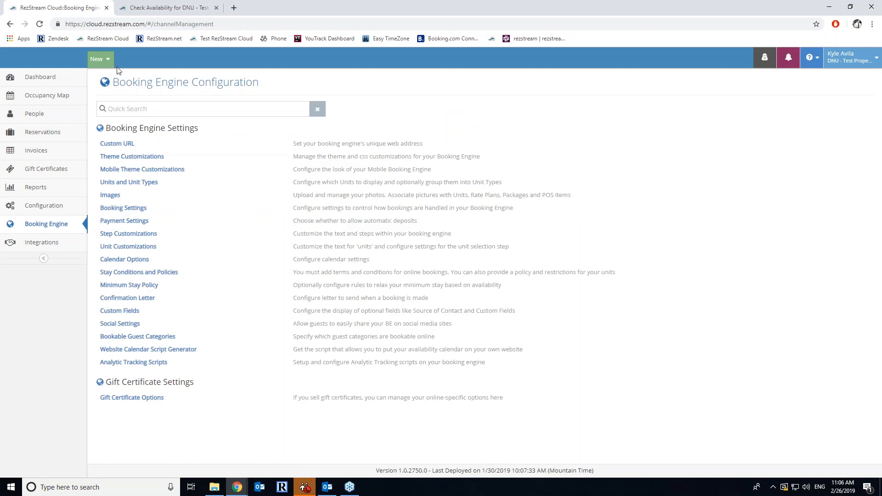
- Upload eight Mammoth Creek Inn pictures, including Deluxe Loft 1-1, to Images and save all
click(110, 195)
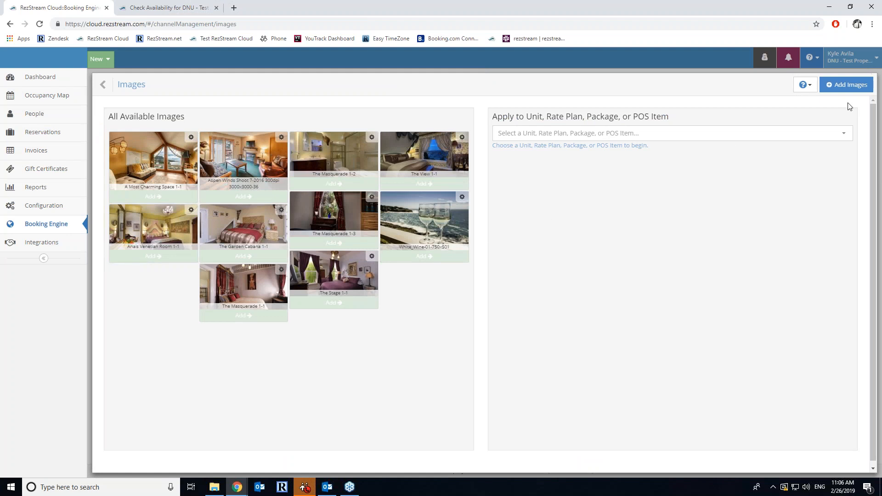
click(846, 85)
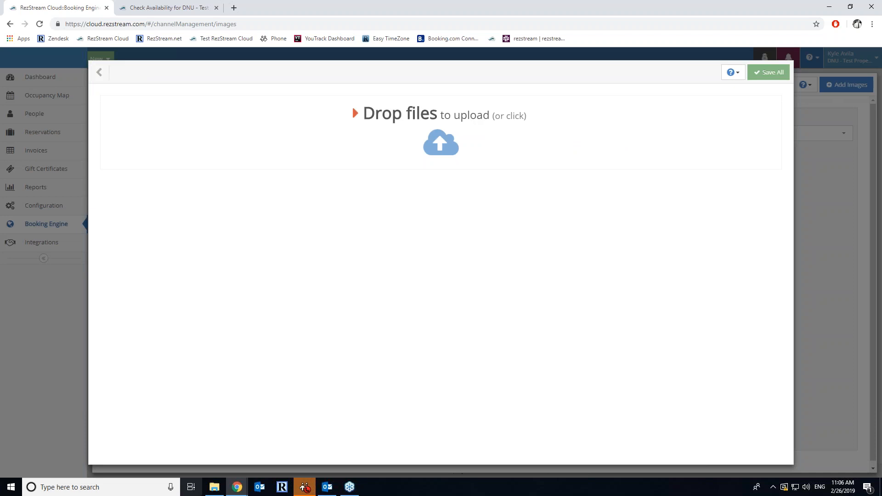
click(214, 487)
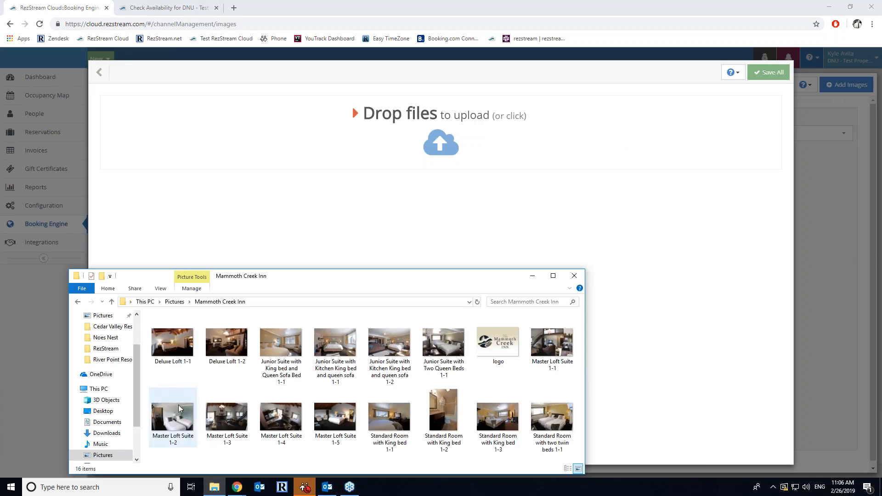
click(187, 355)
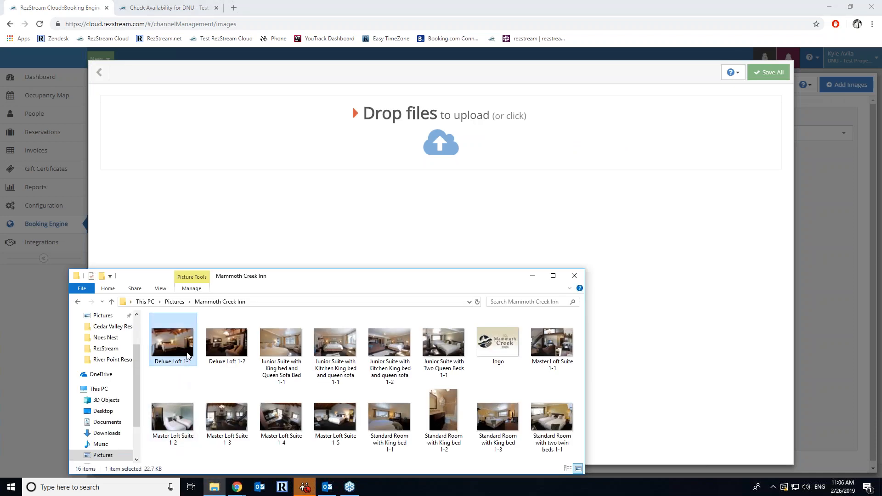
shift+click(533, 349)
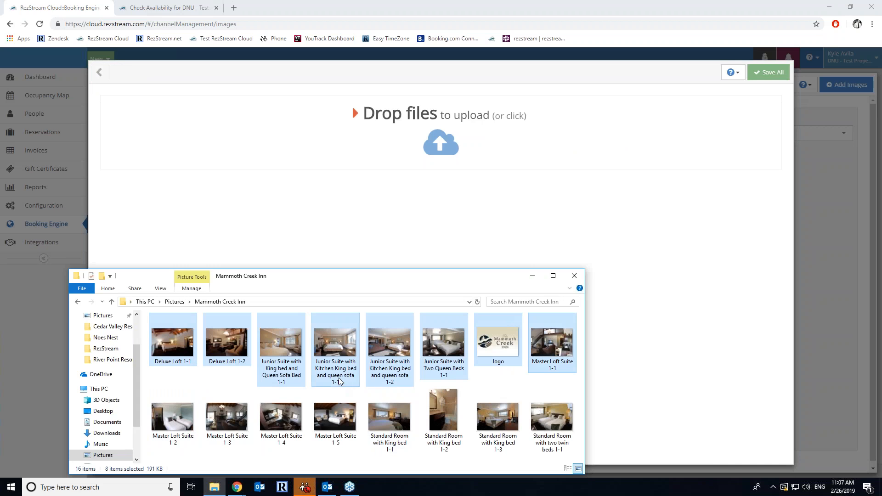
drag(279, 359, 459, 151)
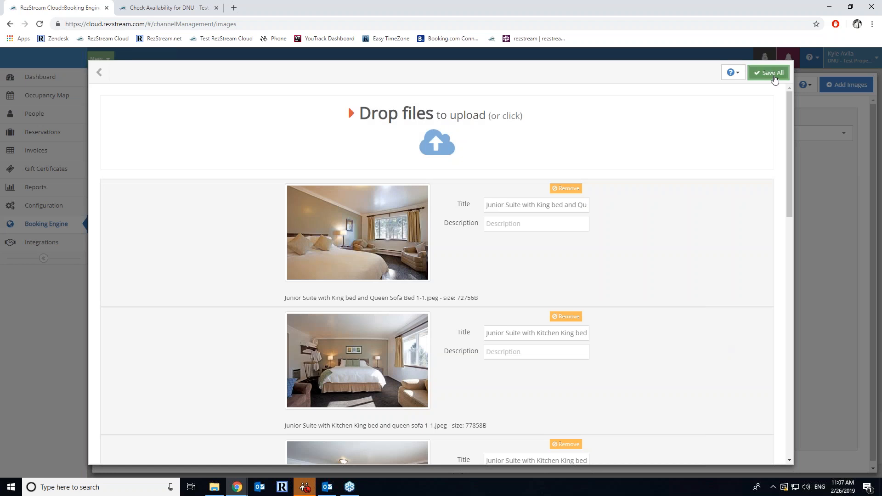
click(774, 73)
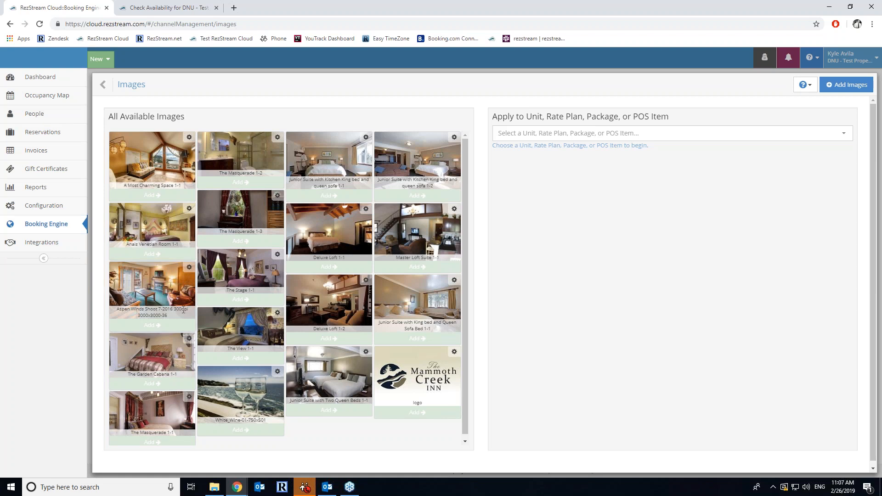
click(188, 138)
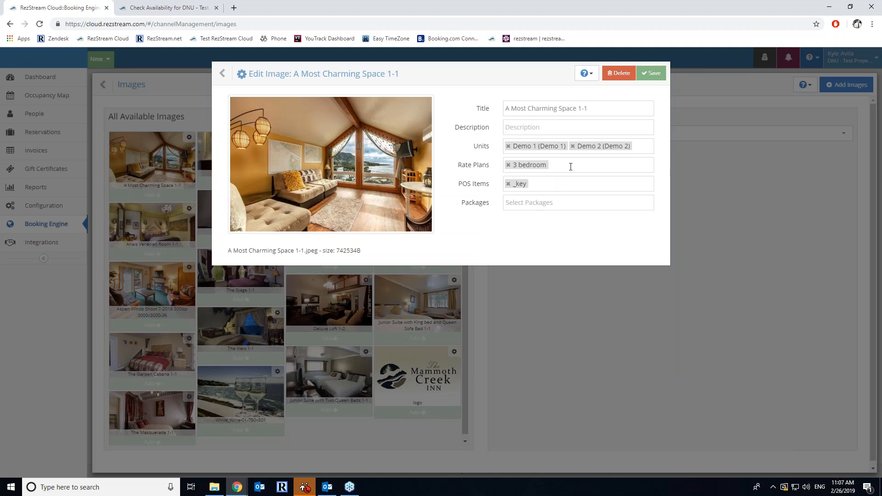
click(638, 145)
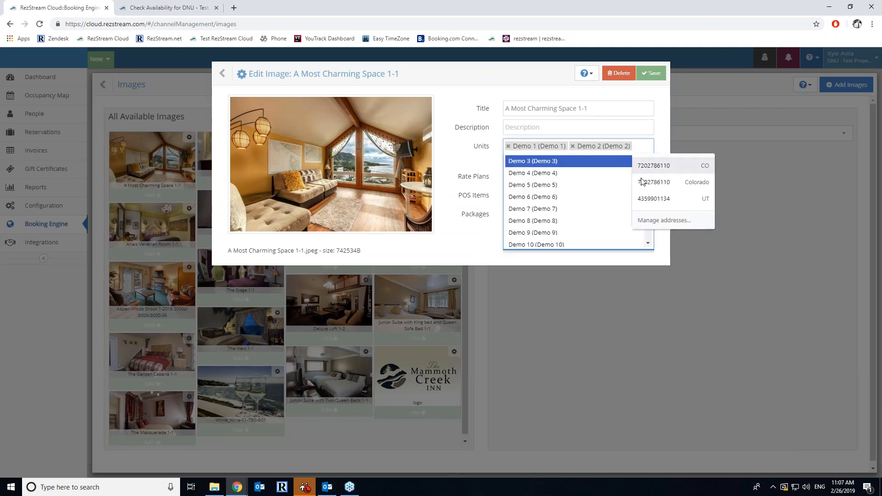
click(461, 239)
click(803, 179)
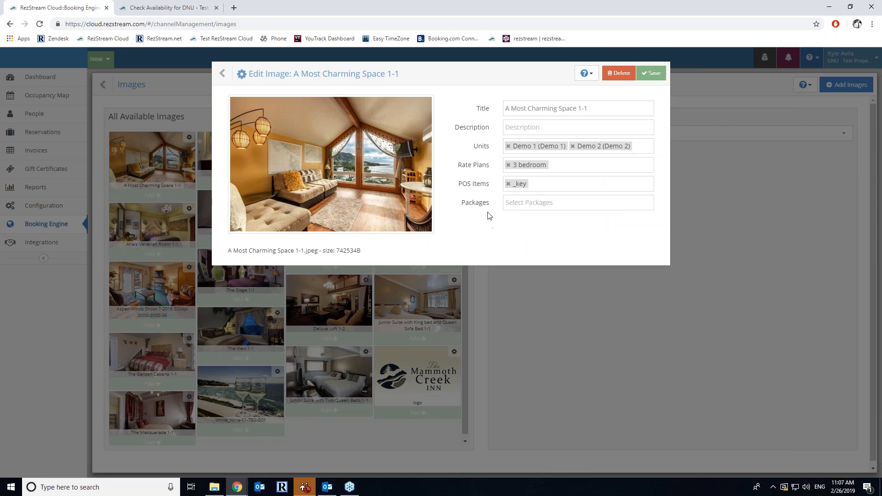
click(564, 165)
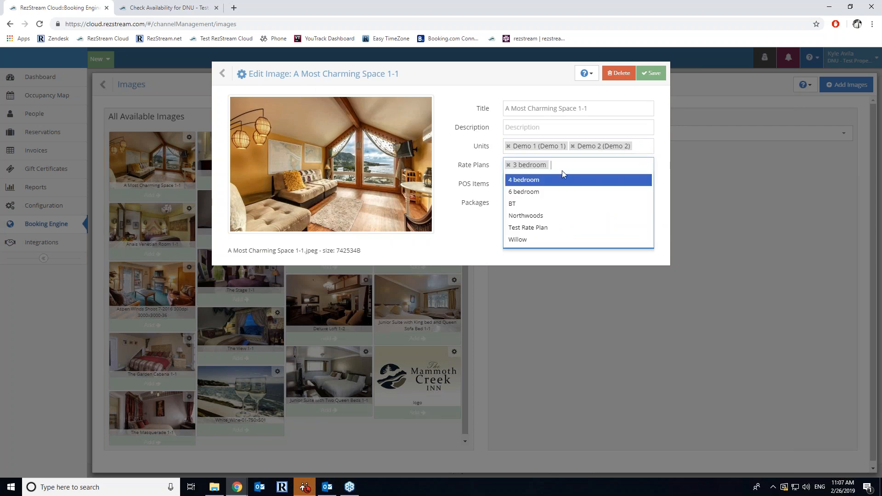
click(475, 239)
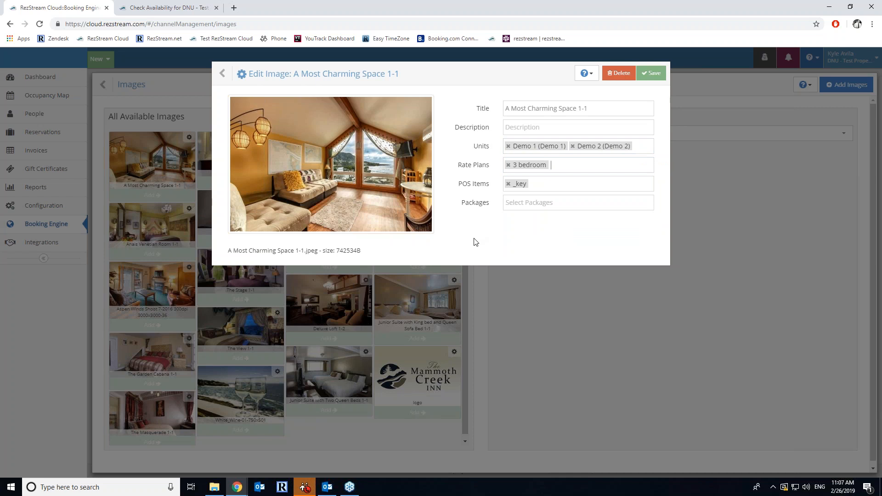
click(558, 203)
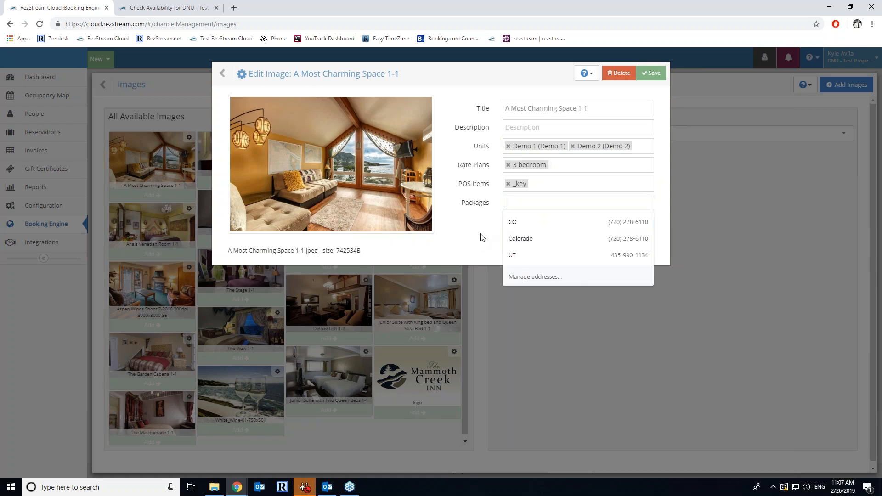
click(476, 225)
click(529, 203)
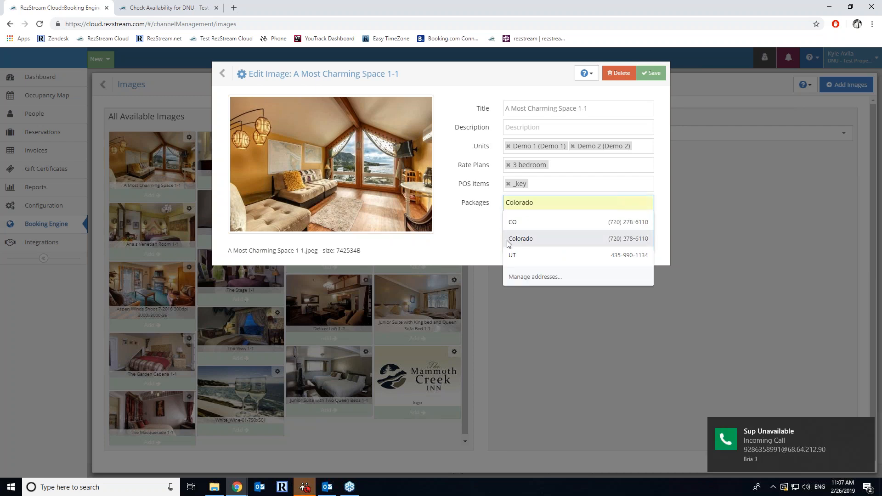
click(459, 97)
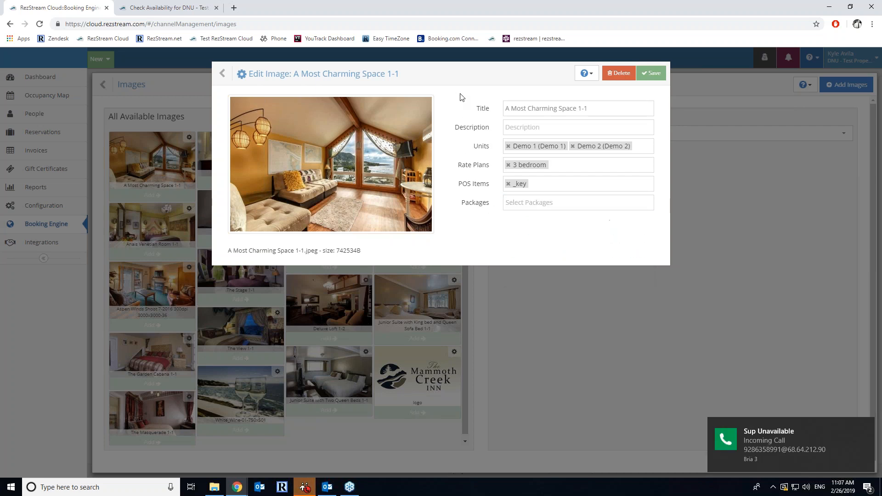
click(866, 426)
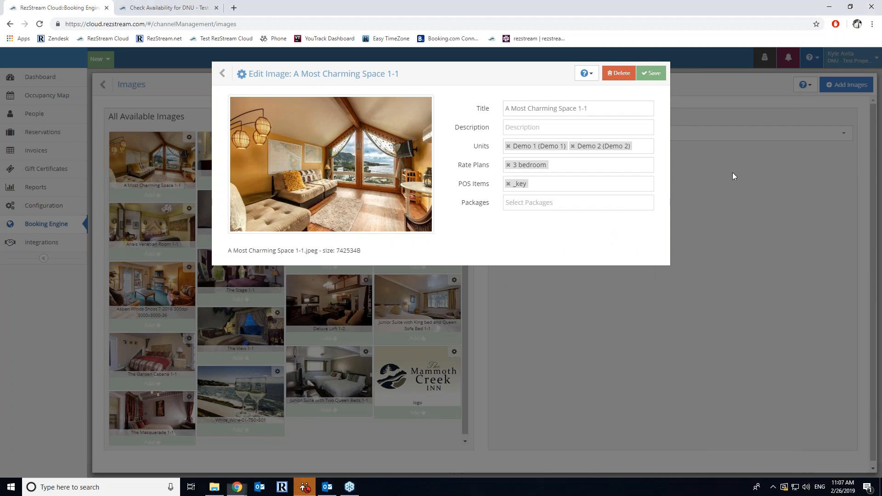
click(222, 73)
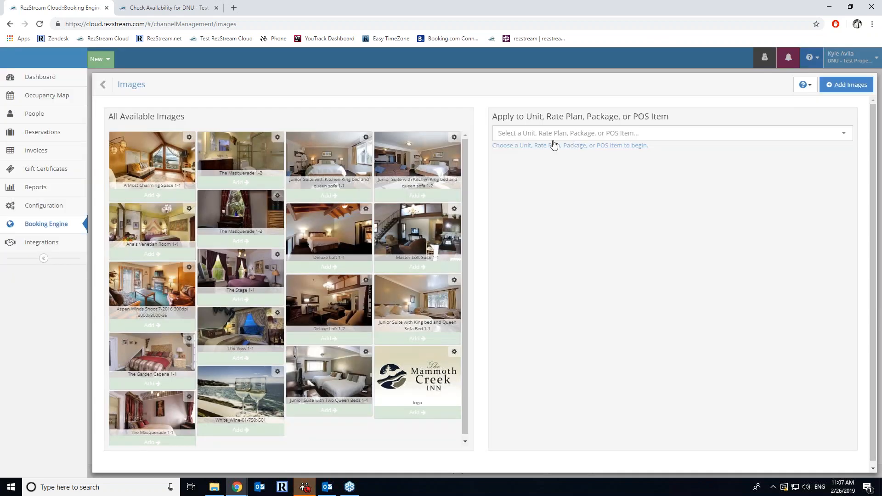
- Add Deluxe Loft 1-1 to Demo 2's images, preview it on the guest site, and reorder it
click(576, 138)
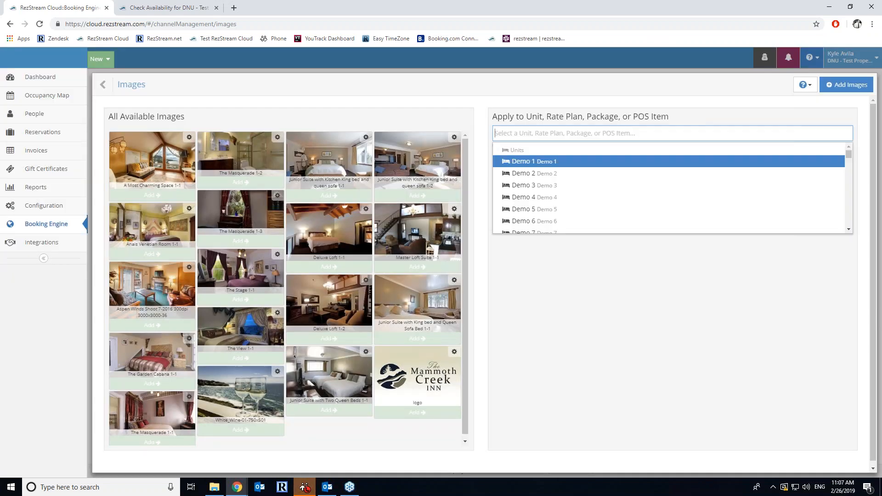
click(550, 173)
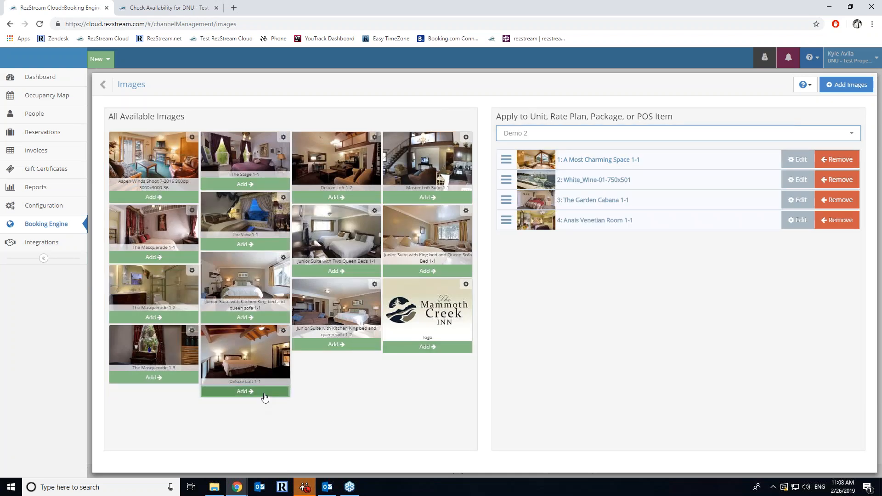
click(264, 392)
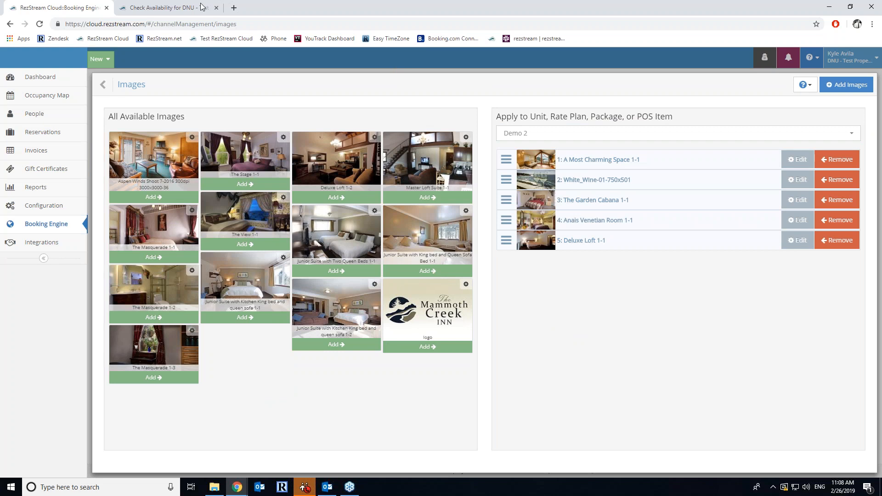
click(180, 7)
mouse_move(226, 161)
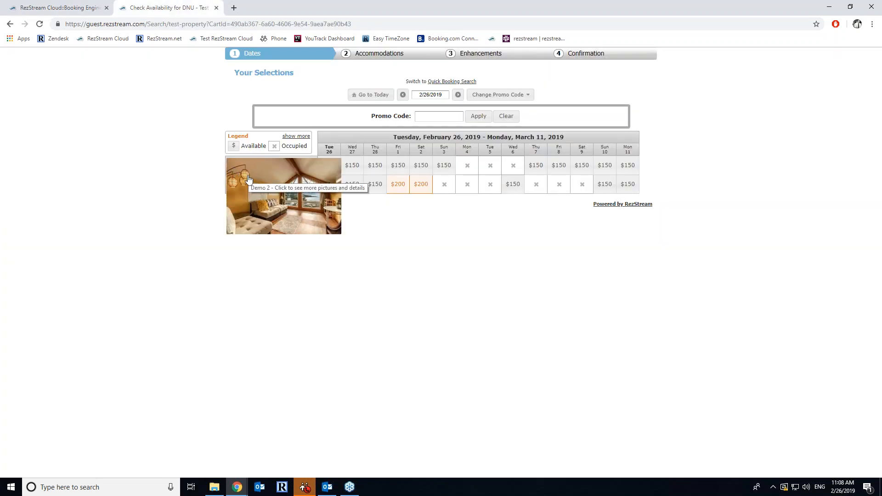
click(92, 6)
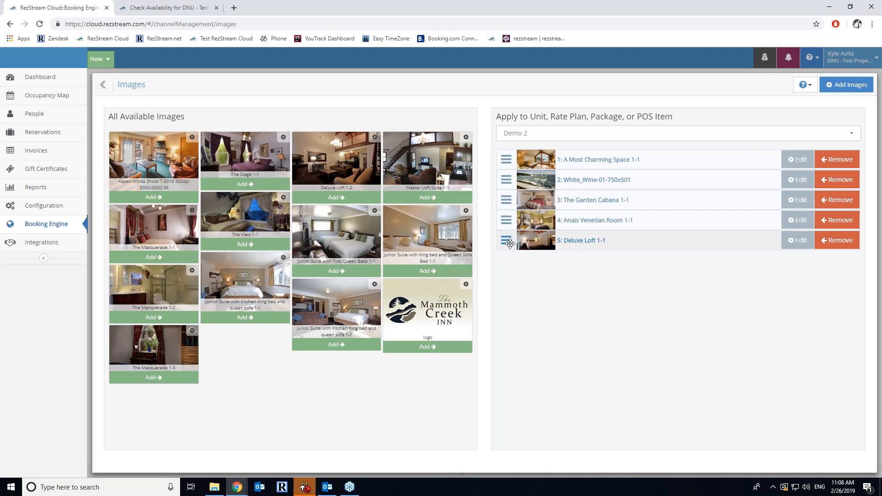
mouse_move(510, 243)
mouse_down()
mouse_move(503, 138)
mouse_move(516, 166)
mouse_move(508, 242)
mouse_up()
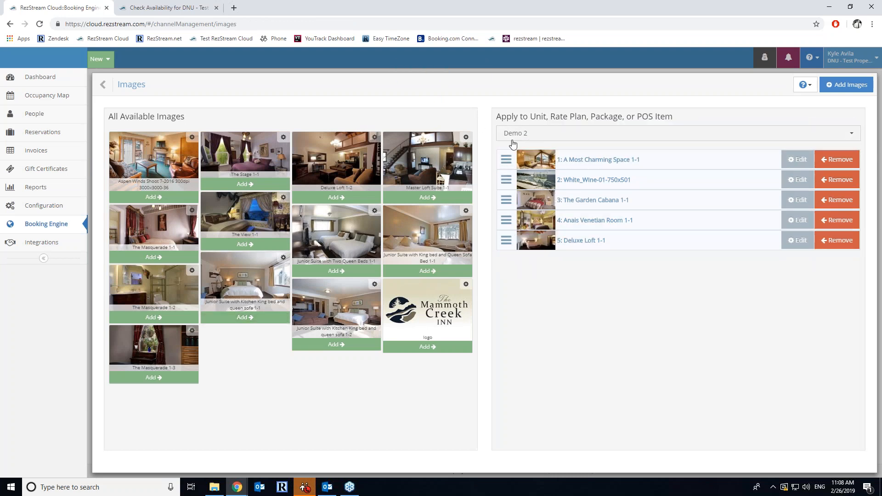
- Attach The View 1-1 photo to the Bike (recumbent) POS item and go back
click(539, 137)
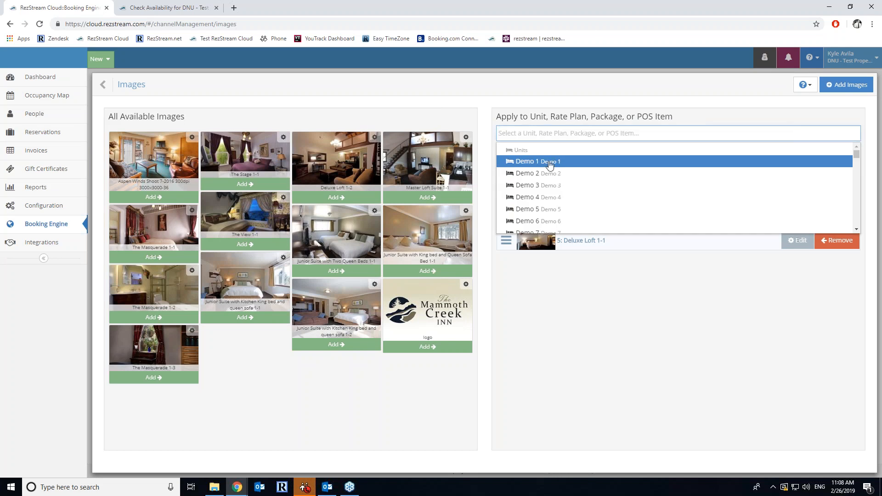
scroll(549, 165, down, 3)
scroll(550, 166, down, 1)
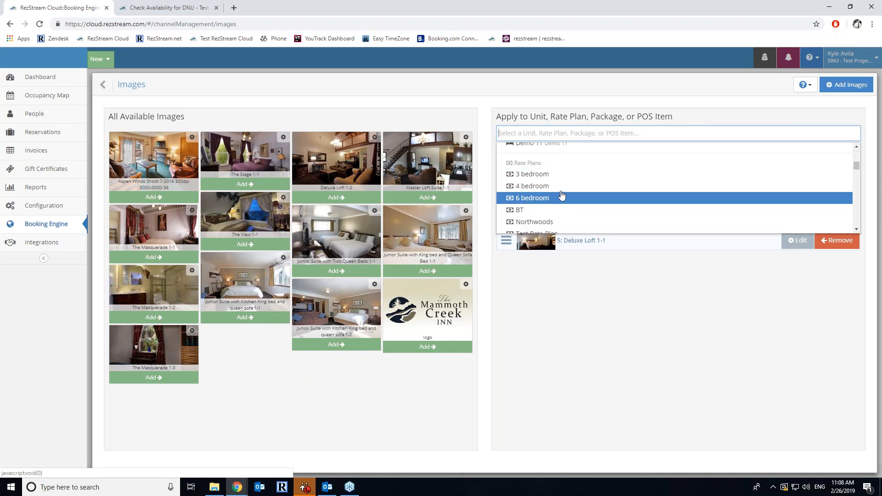
scroll(561, 188, down, 2)
scroll(563, 175, down, 4)
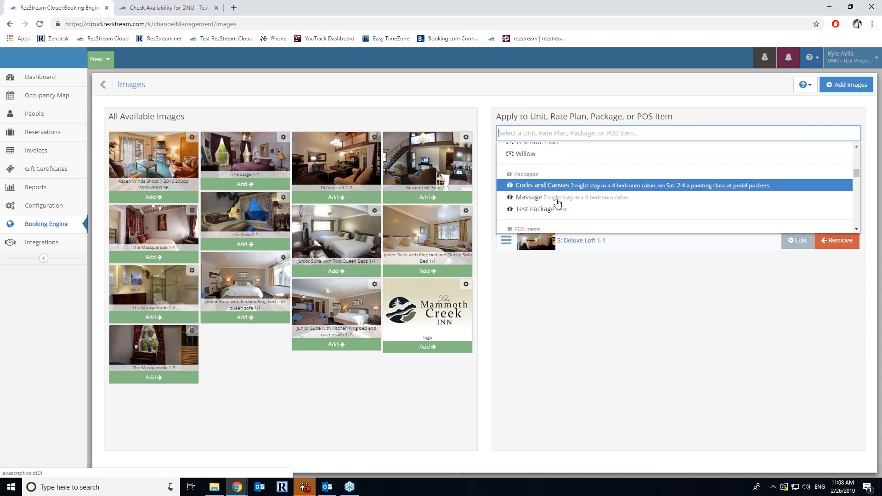
scroll(565, 192, down, 3)
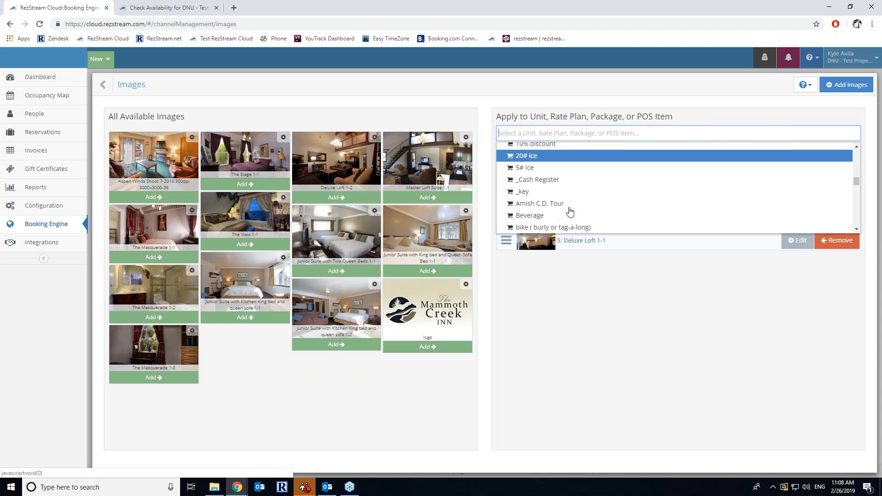
click(570, 200)
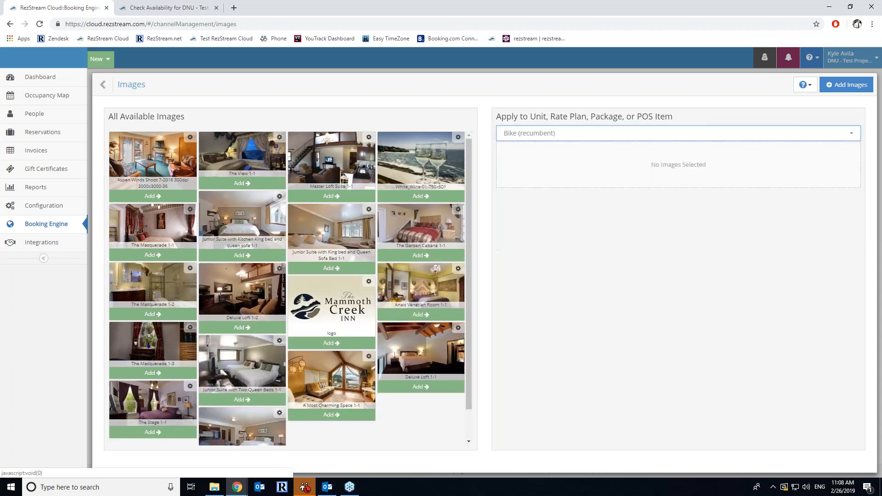
click(242, 183)
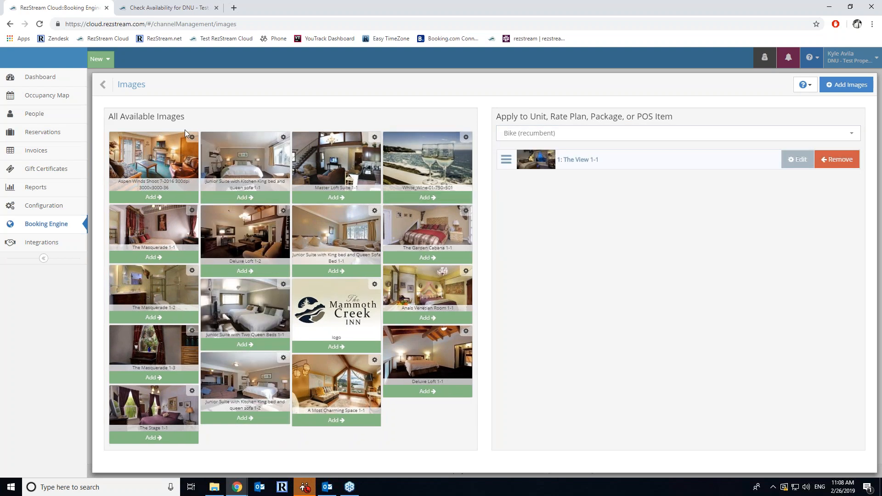
click(113, 85)
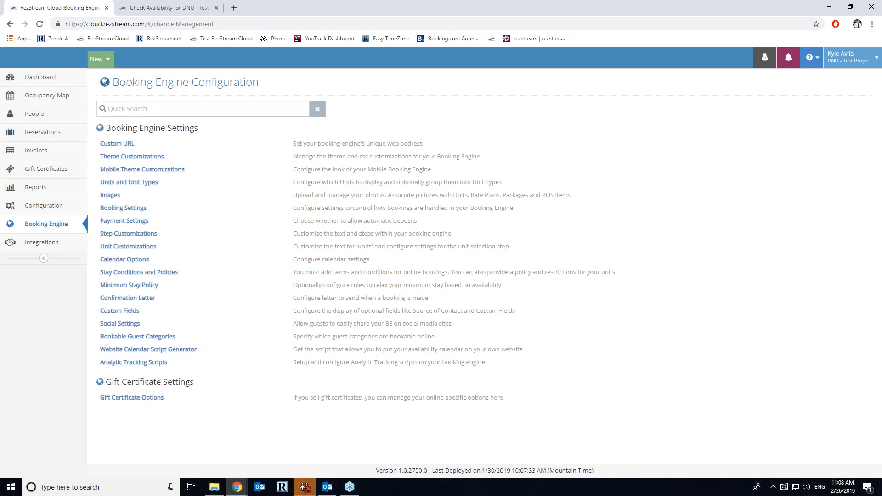
- Switch the Booking Engine Mode to Display Only and save, then return to the guest availability page
click(140, 209)
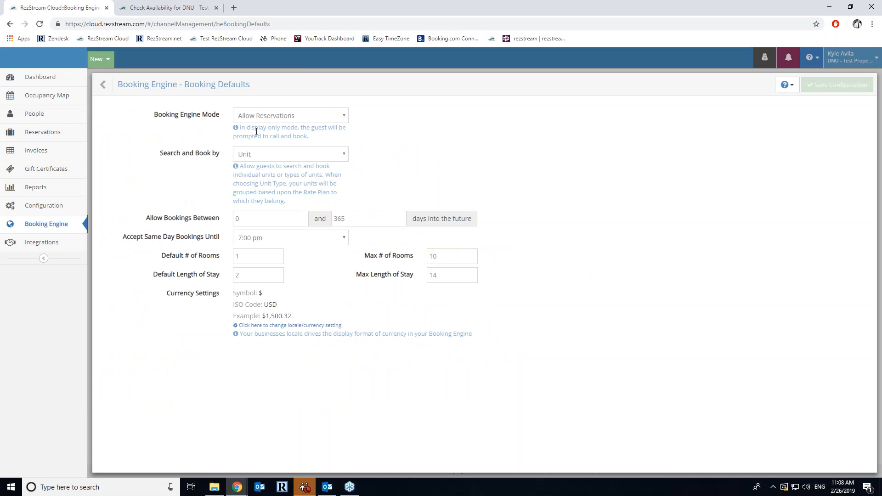
click(269, 121)
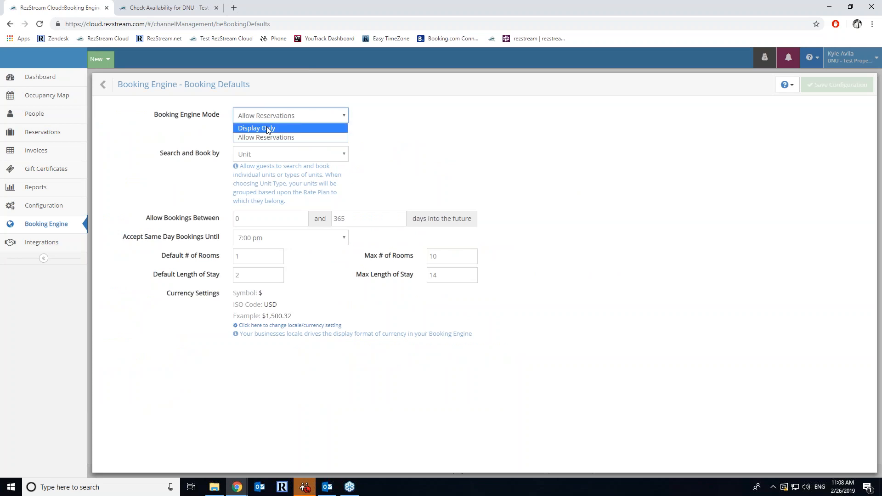
click(269, 129)
click(827, 85)
click(176, 8)
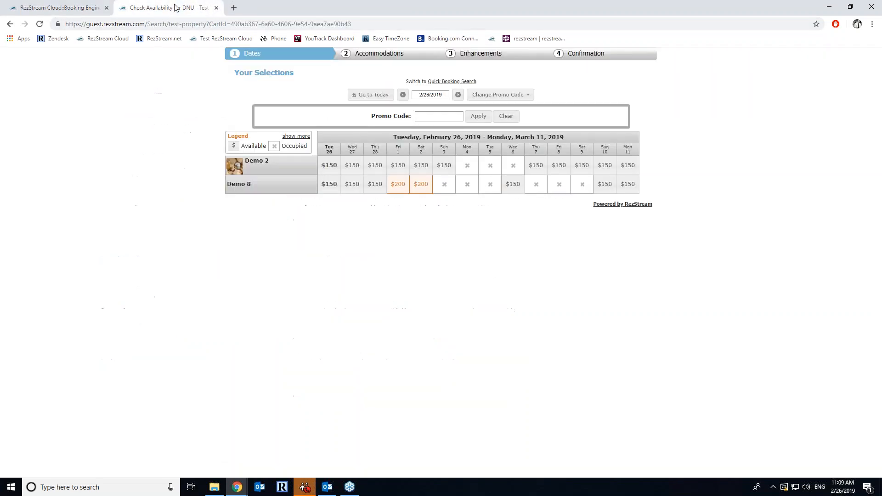
- Run a quick booking search for April 8–12 on the guest site, which shows call-to-book units only
click(460, 82)
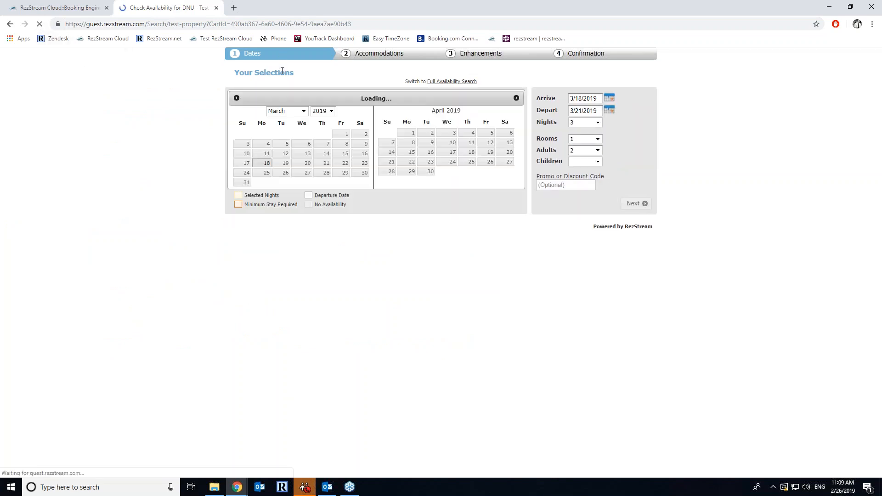
click(412, 142)
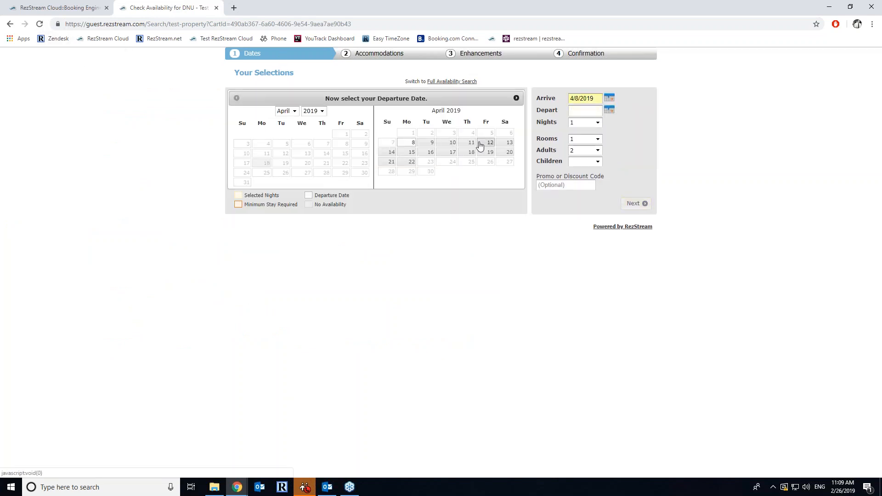
click(480, 145)
click(629, 203)
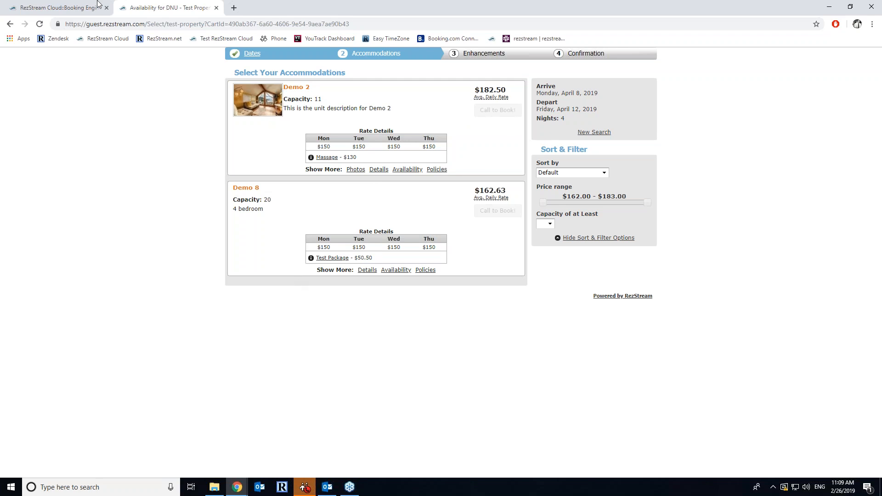
click(59, 4)
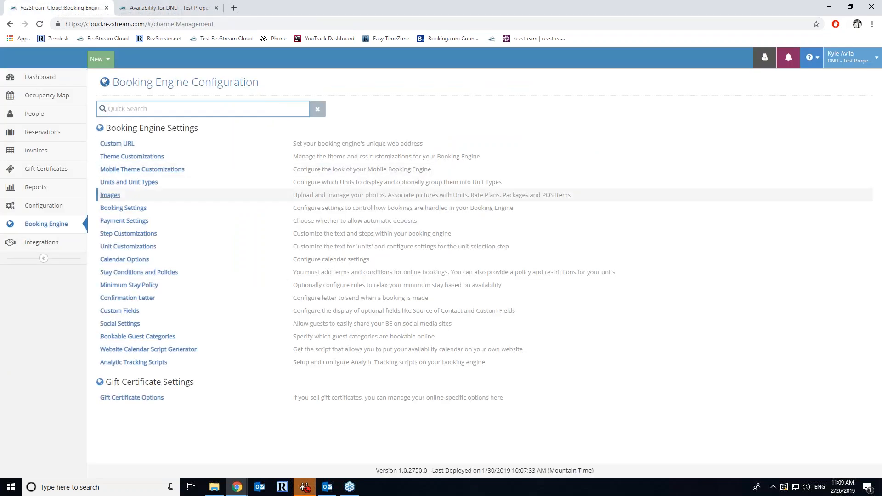
- Set the Booking Engine Mode back to Allow Reservations, keeping Search and Book by on Unit
click(123, 208)
click(293, 119)
click(293, 134)
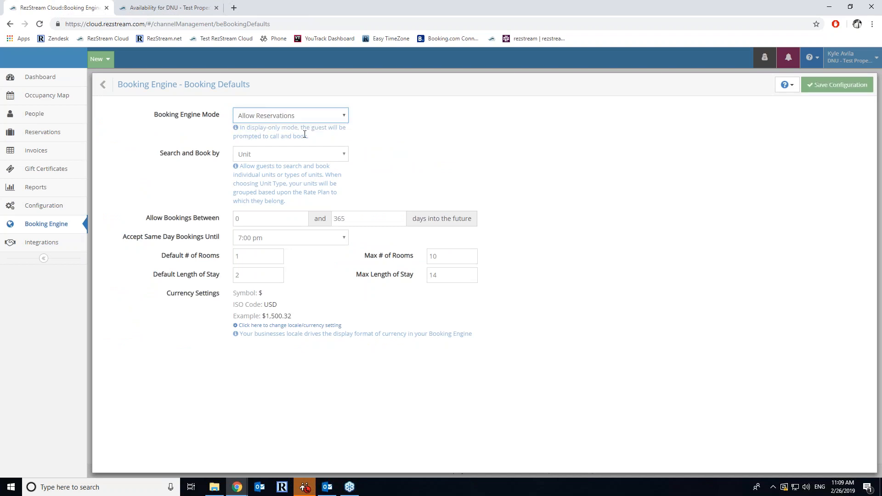
click(287, 155)
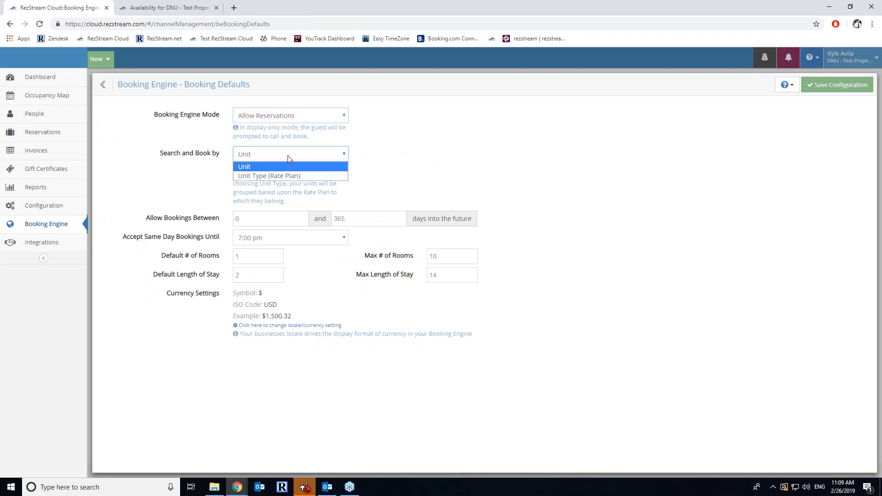
click(185, 154)
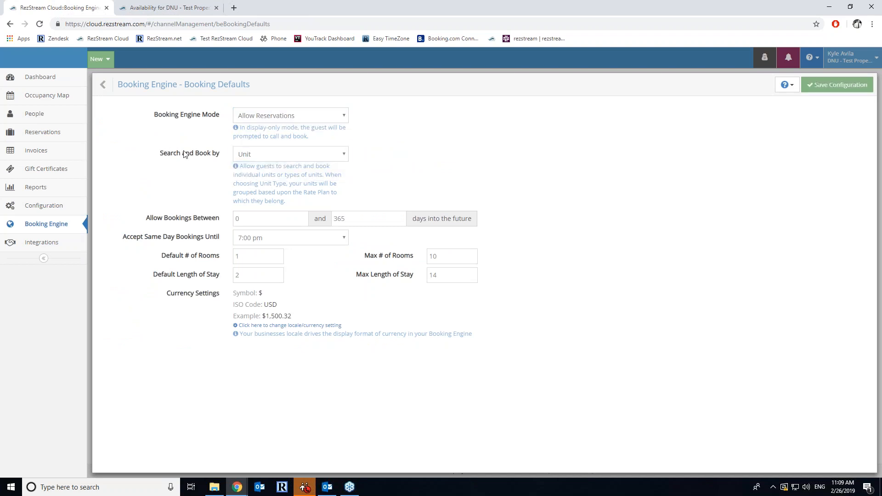
click(266, 157)
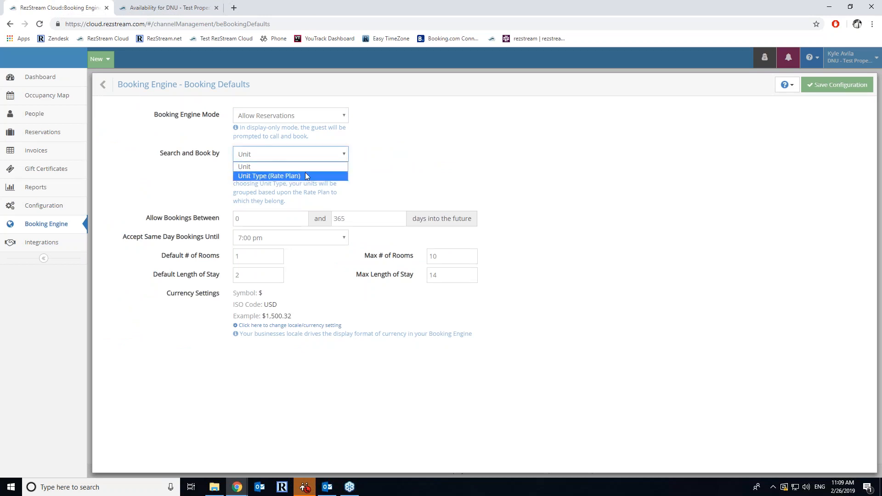
click(437, 157)
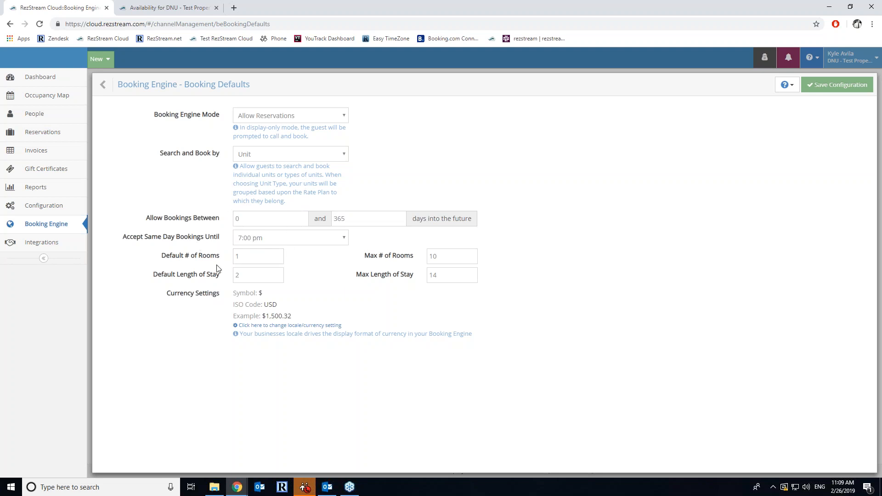
- Keep the 7:00 pm same-day cutoff and set the booking window to start at 0 days
click(277, 242)
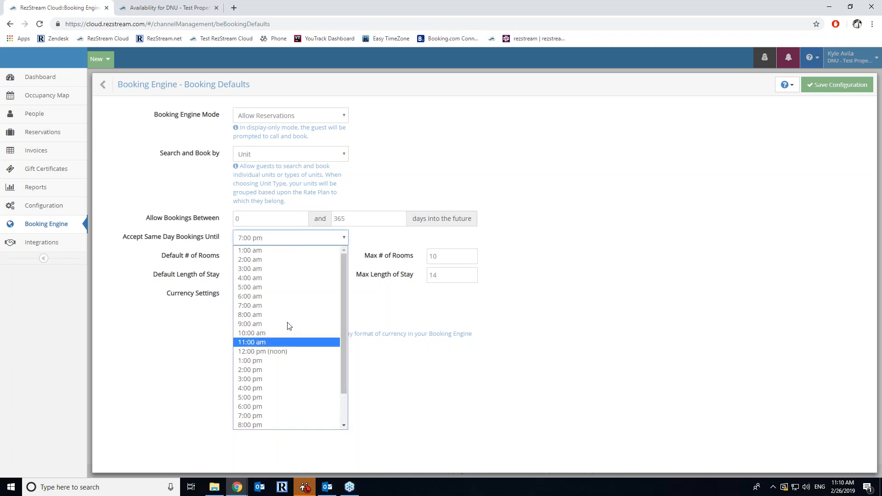
click(643, 311)
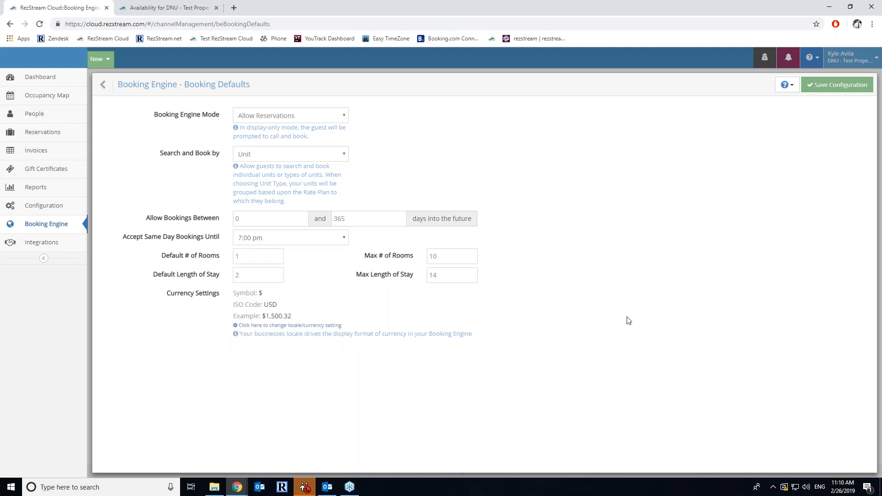
click(239, 219)
text(1)
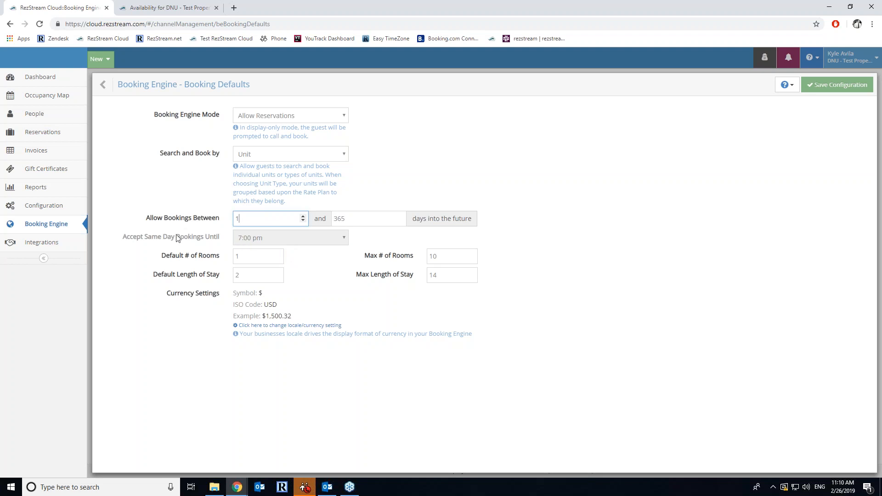
drag(241, 220, 223, 224)
text(0)
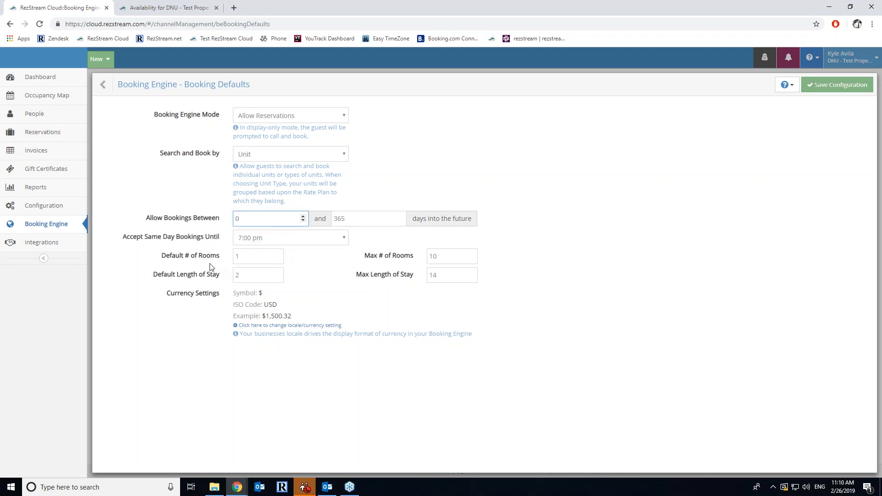
- Go back to the guest site's Dates step, keeping the booking at one room
click(200, 7)
click(252, 54)
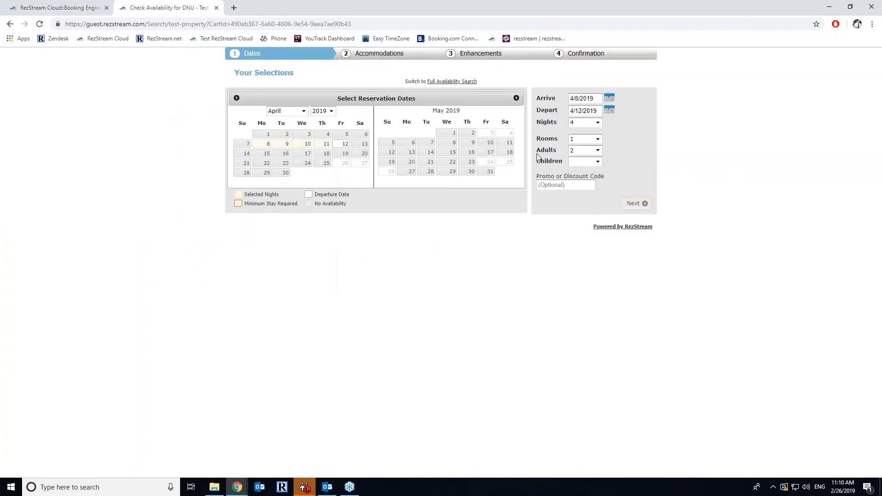
click(588, 141)
click(579, 143)
- Search the reloaded guest date page for a May 5–7 stay
click(70, 3)
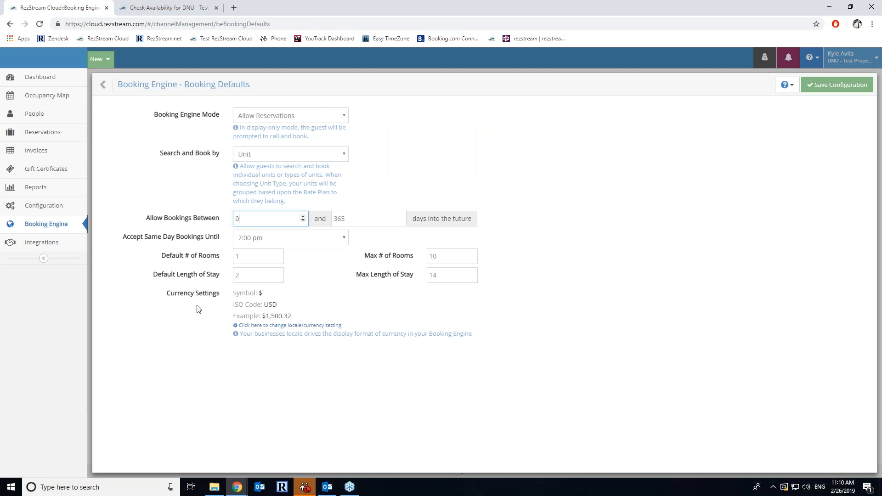
click(192, 6)
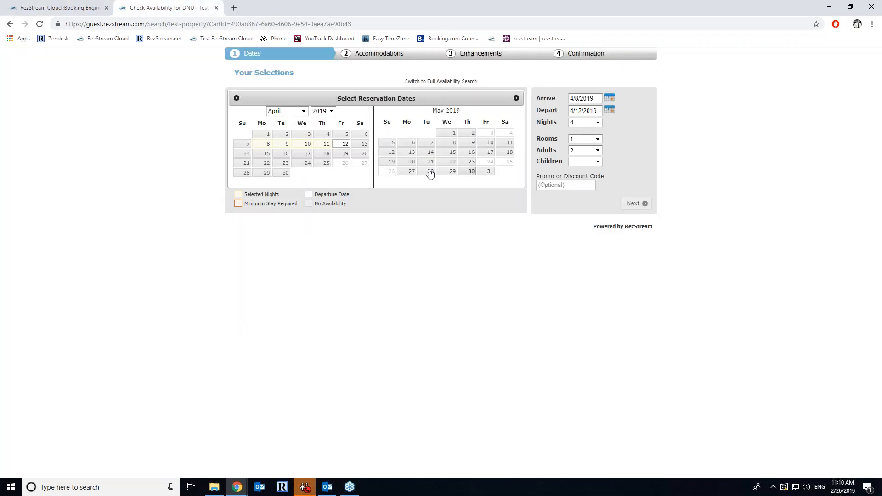
click(40, 24)
click(392, 143)
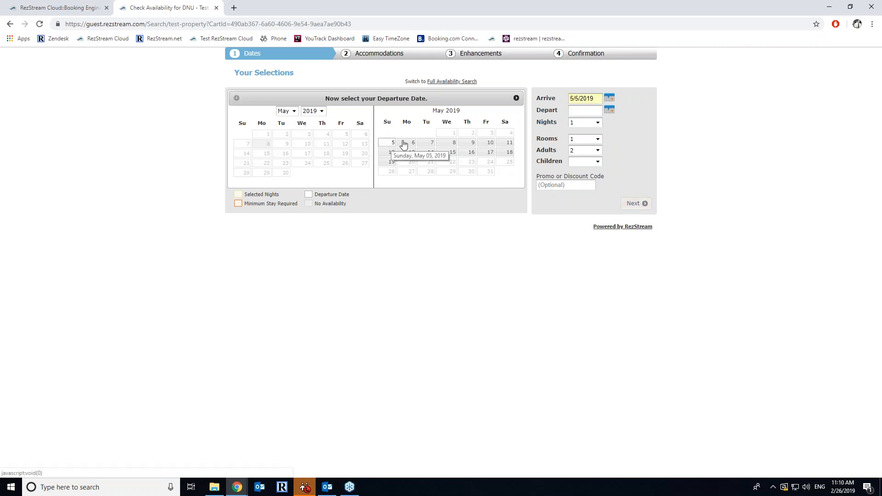
click(426, 143)
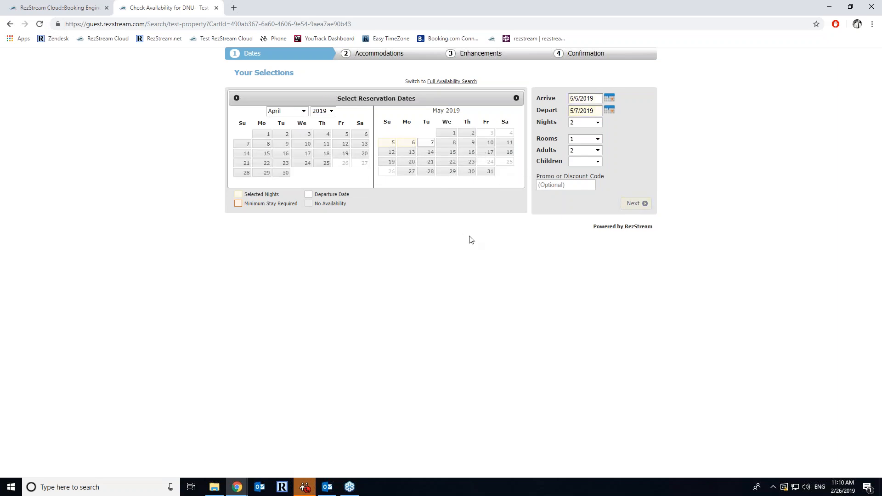
click(59, 8)
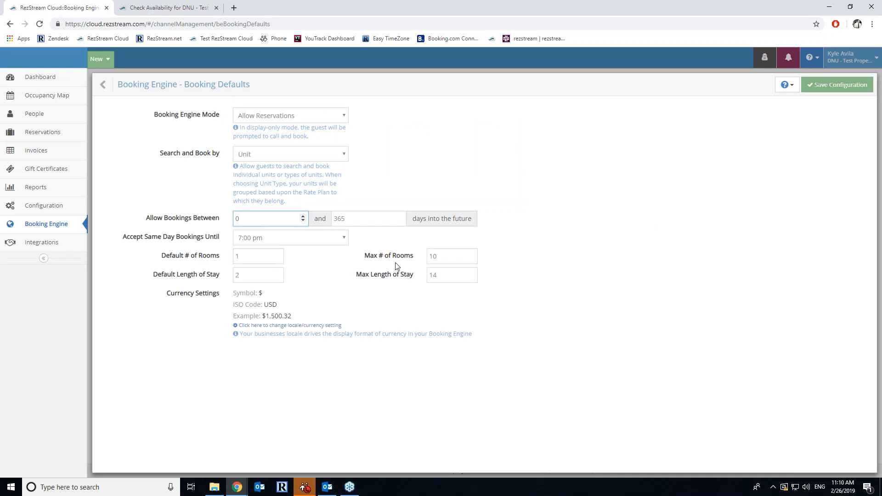
click(166, 8)
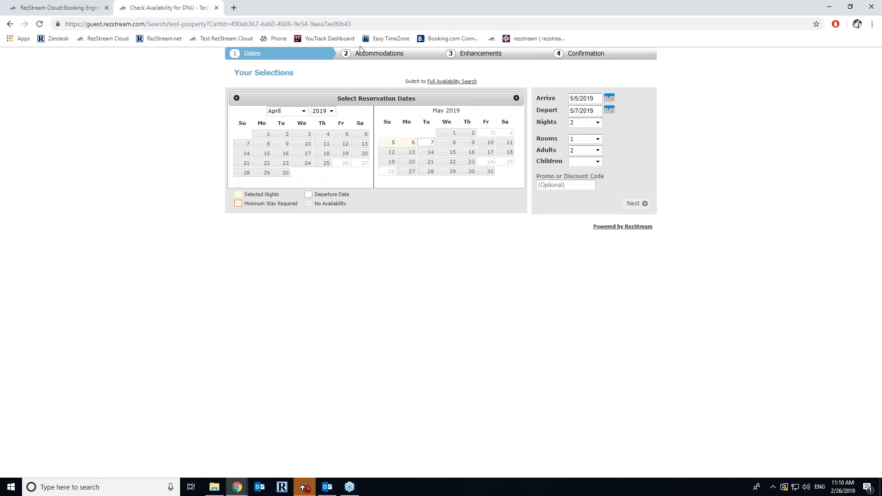
click(648, 203)
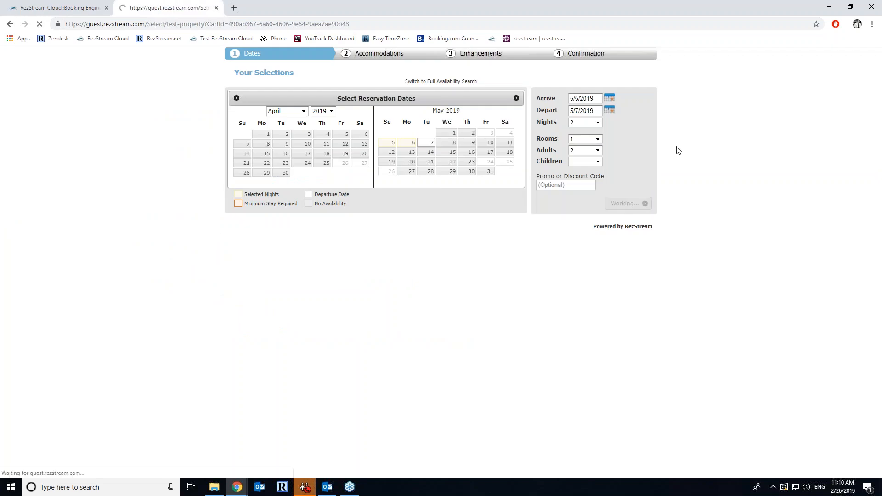
- Save the booking engine configuration, reload the guest page and choose Demo 8
click(39, 24)
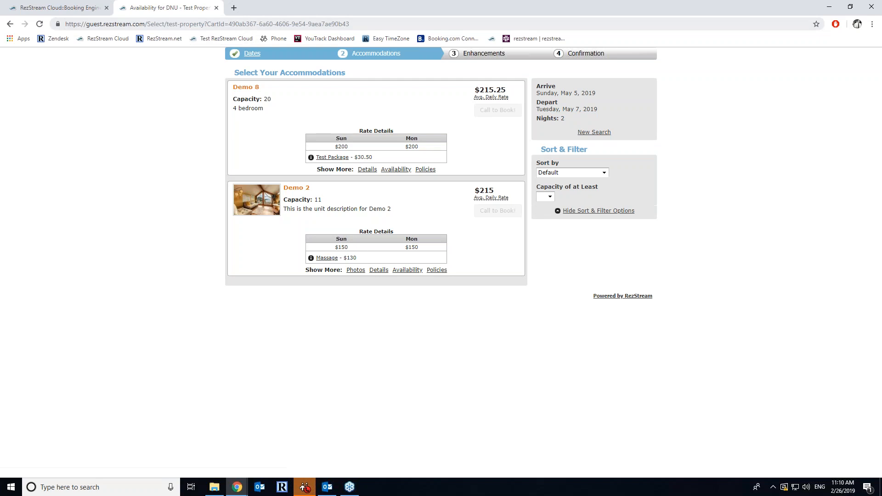
click(60, 7)
click(839, 87)
click(171, 7)
click(39, 24)
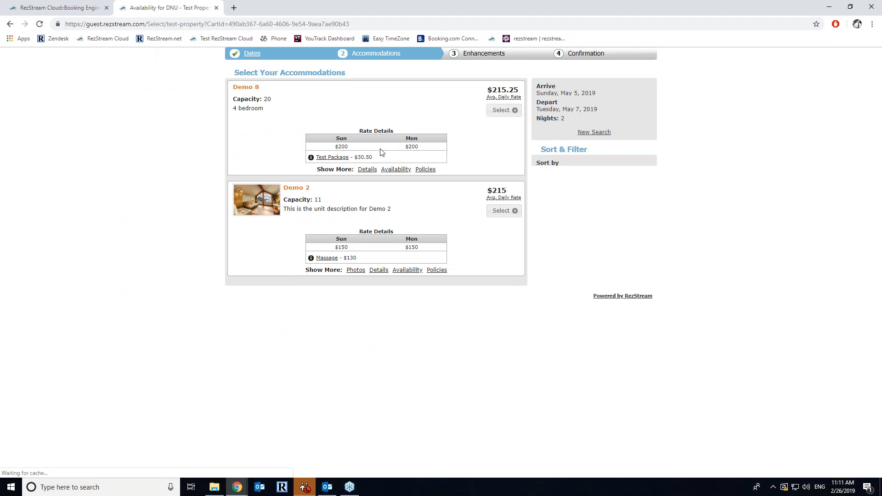
click(501, 110)
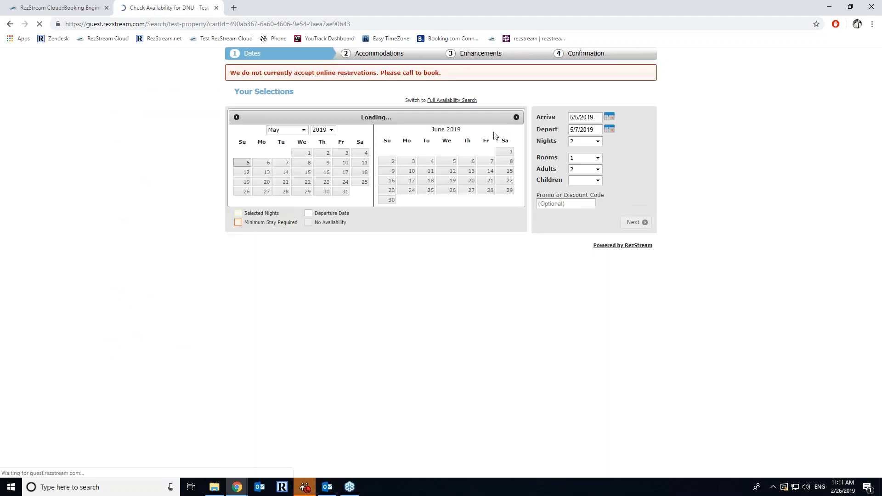
- Try guest searches for May 28–30 and then a Demo 2 booking for May 12–14
click(282, 191)
click(326, 191)
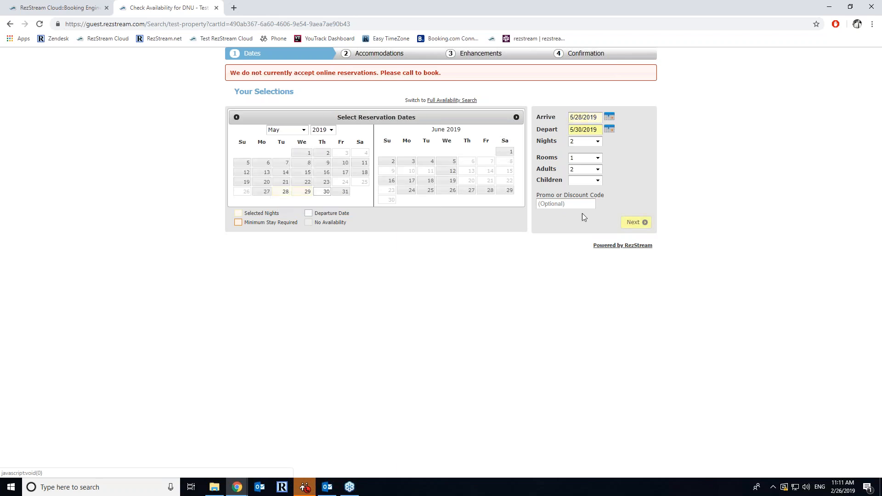
click(635, 222)
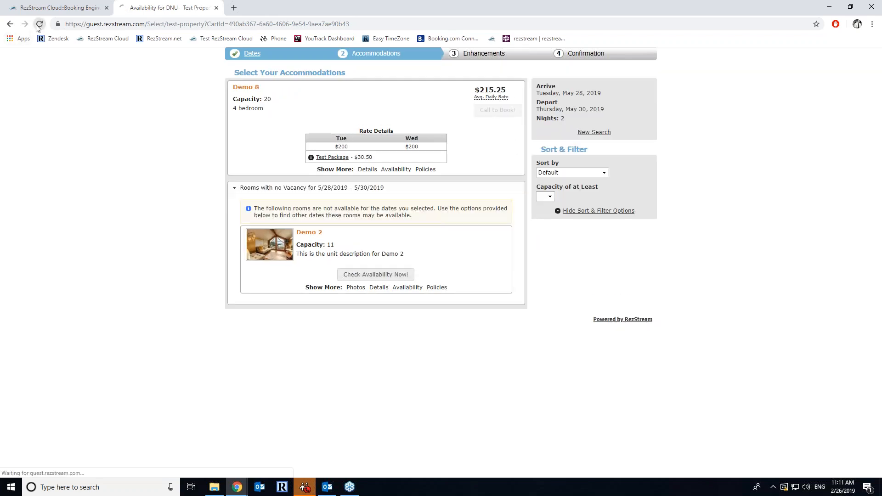
click(388, 275)
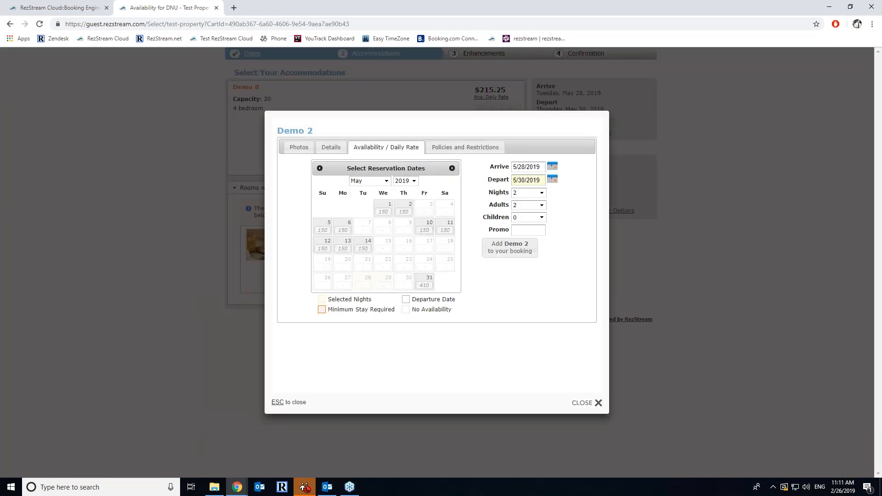
click(324, 245)
click(364, 252)
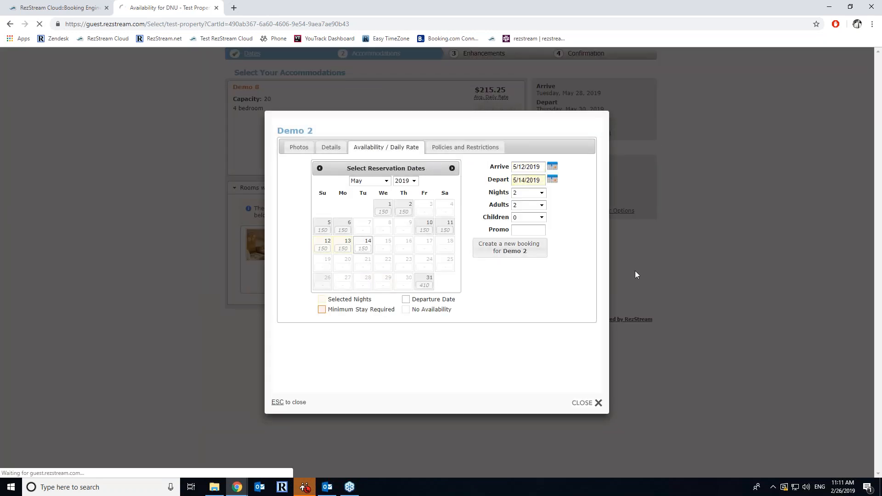
click(509, 250)
- Check the booking settings in RezStream Cloud, then reload the guest booking results page
click(92, 7)
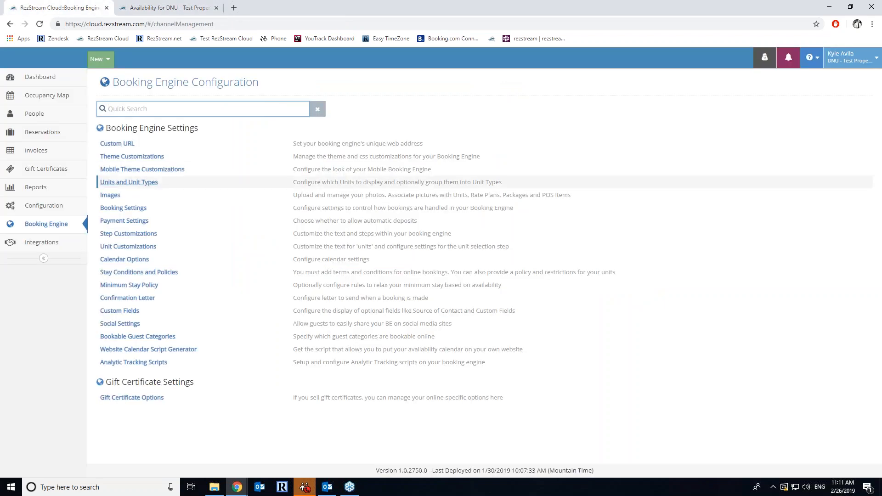
click(131, 208)
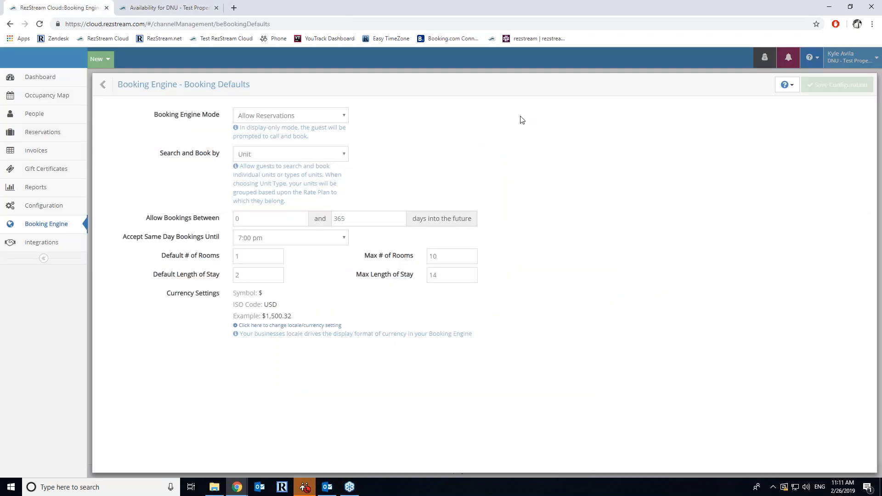
click(103, 84)
click(152, 7)
click(107, 24)
key(Return)
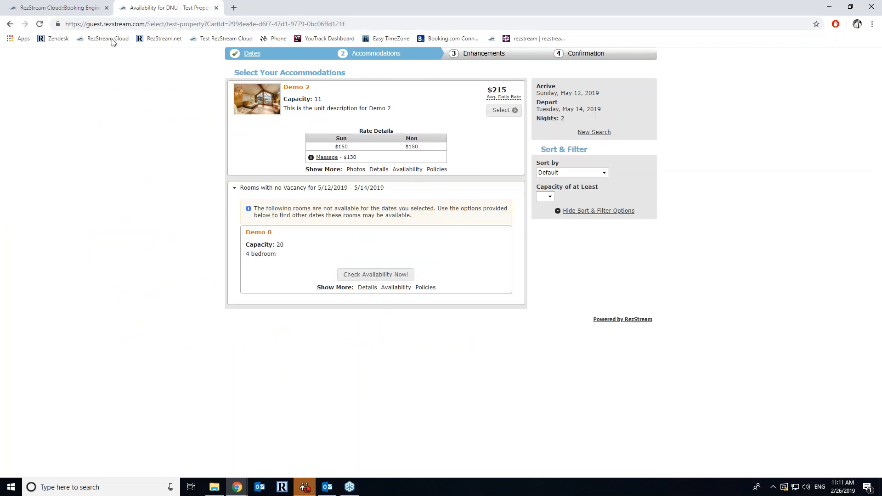
- Search the guest site for June 24–26 and add Demo 2 to the reservation
click(238, 52)
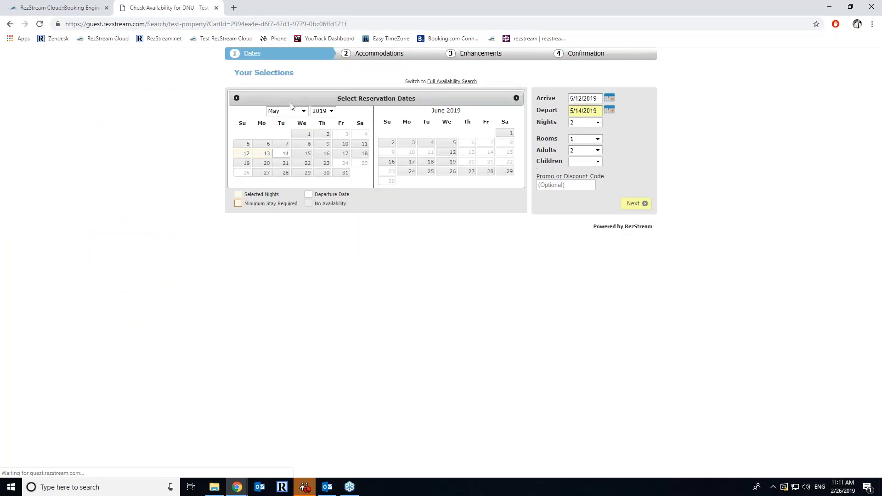
click(296, 112)
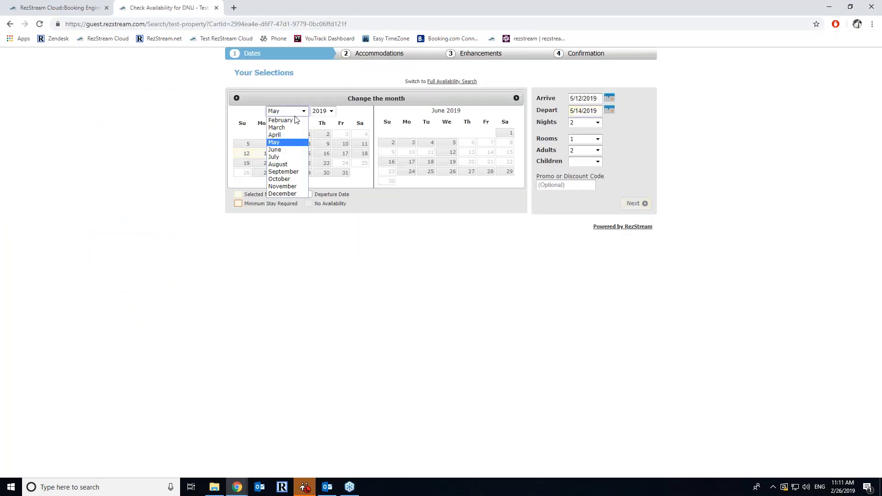
click(296, 155)
click(266, 173)
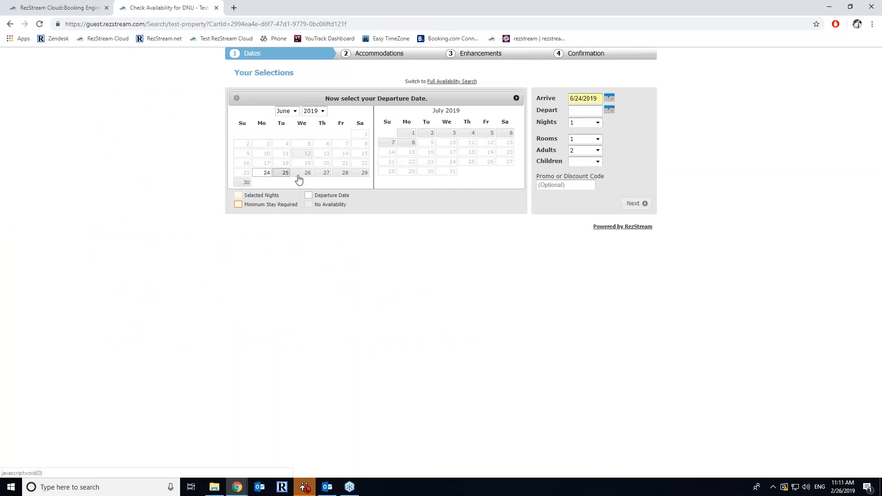
click(310, 175)
click(633, 203)
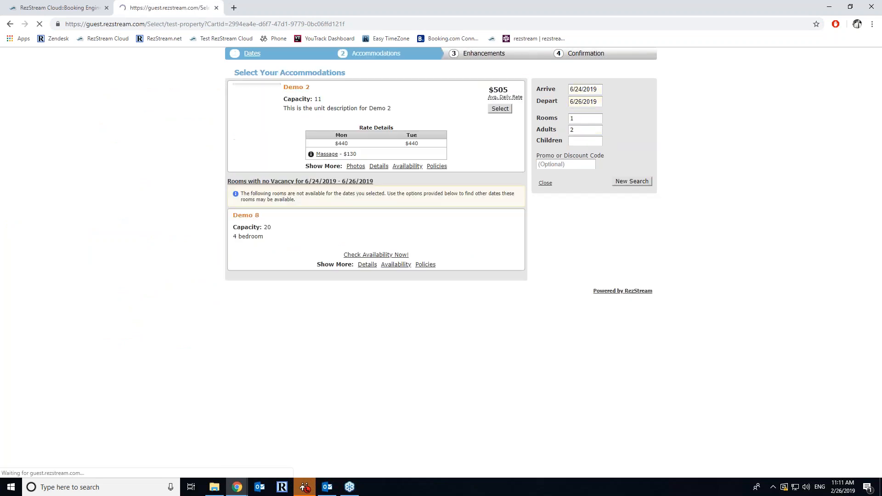
click(503, 111)
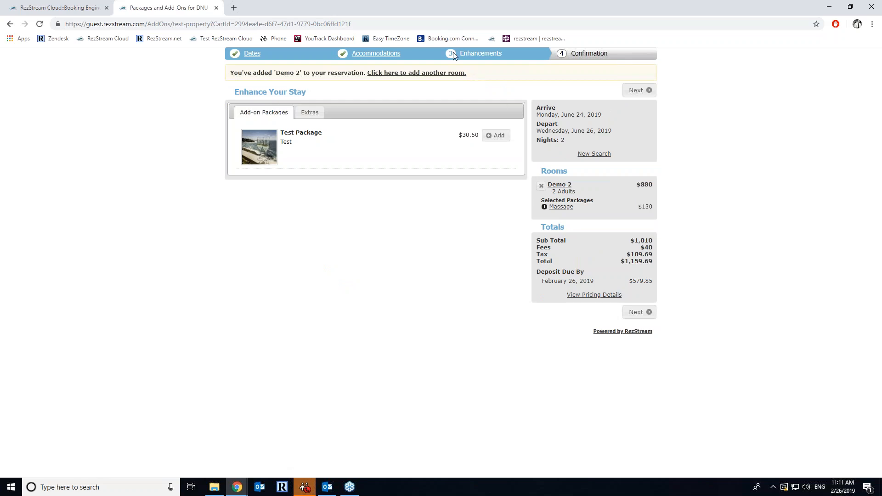
- Return the guest site to add another room, then open RezStream Cloud's Booking Defaults settings
mouse_move(271, 159)
click(407, 73)
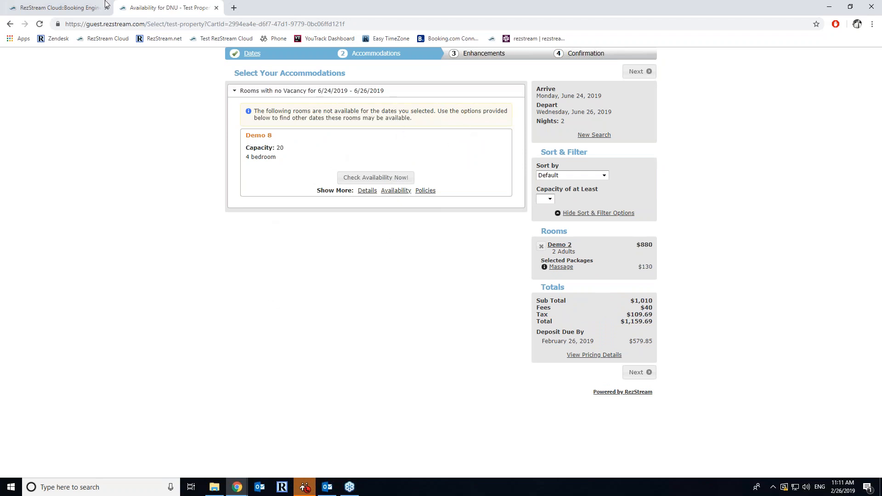
click(91, 6)
click(129, 207)
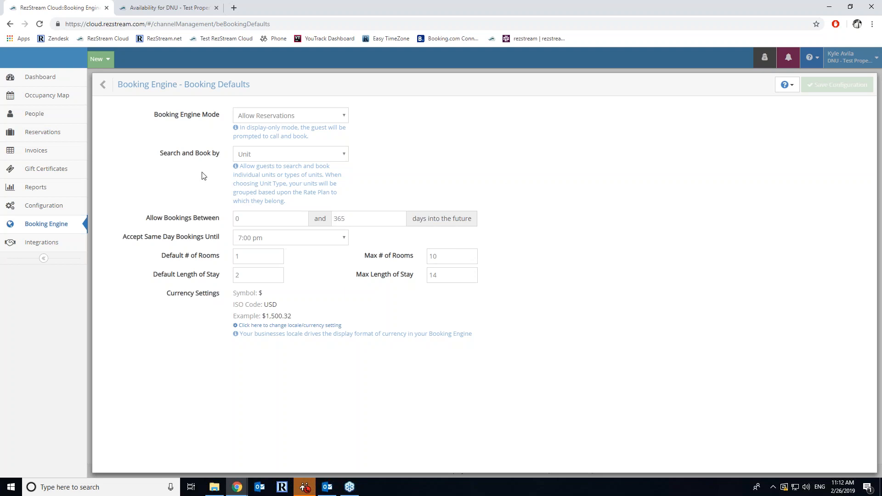
- Turn on Enable Automated Payments from the Booking Engine in Payment Settings and save
click(103, 85)
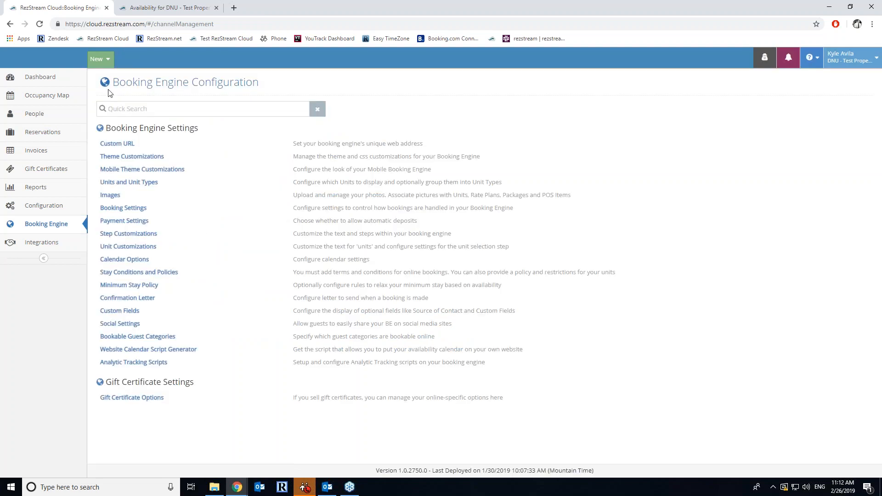
click(135, 221)
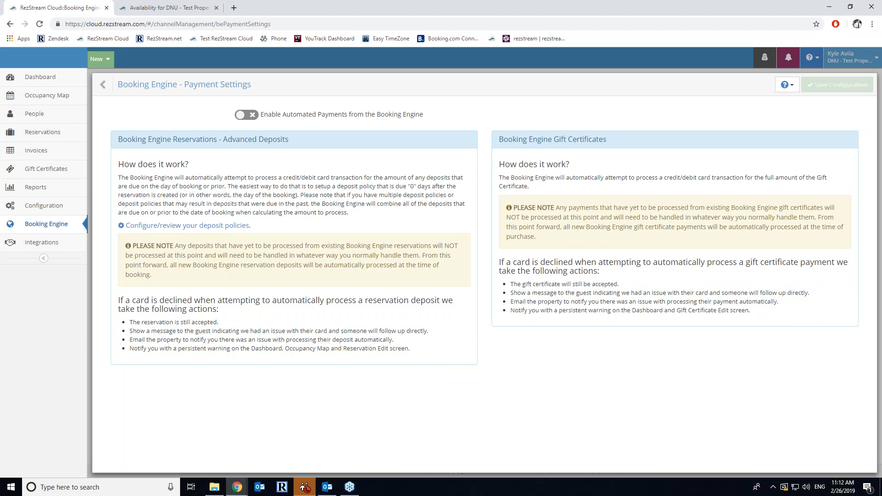
click(103, 85)
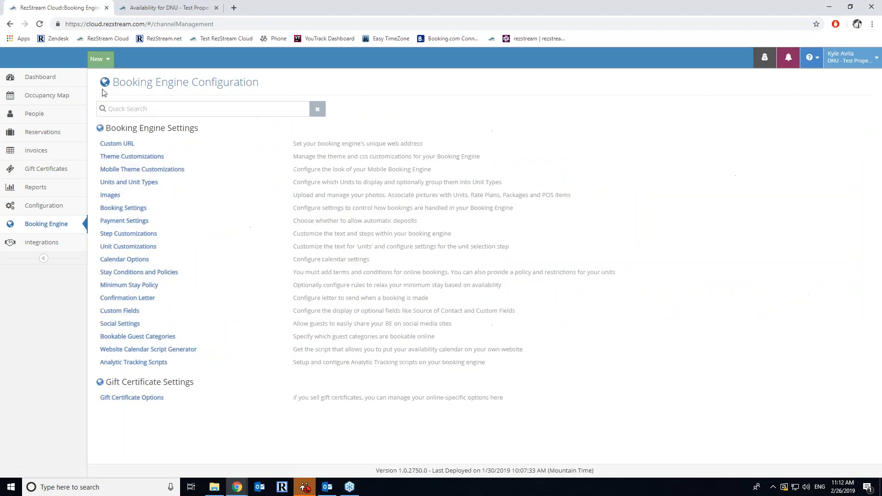
click(124, 221)
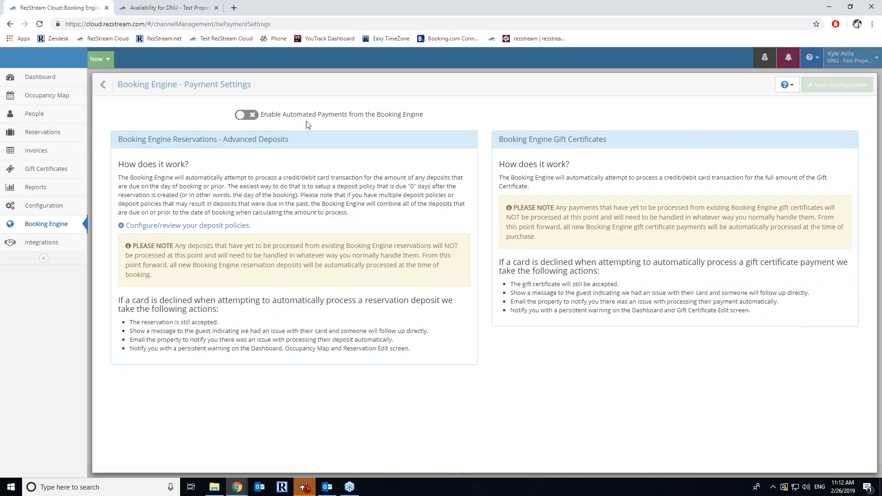
click(248, 114)
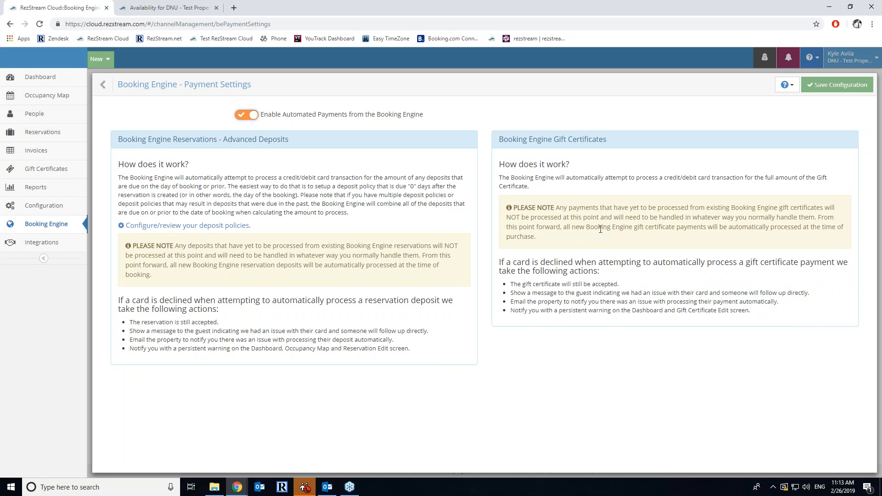
click(835, 86)
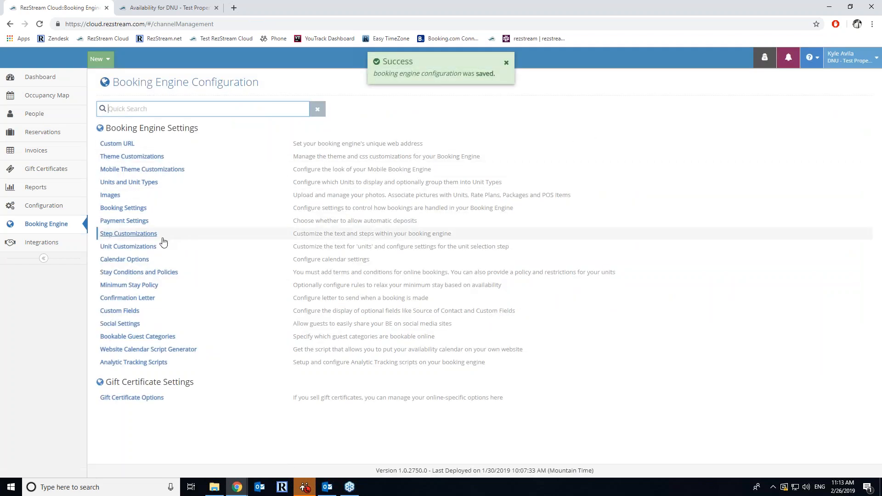
- Compare the four Step Customizations step names with the guest booking page's accommodations step
click(146, 236)
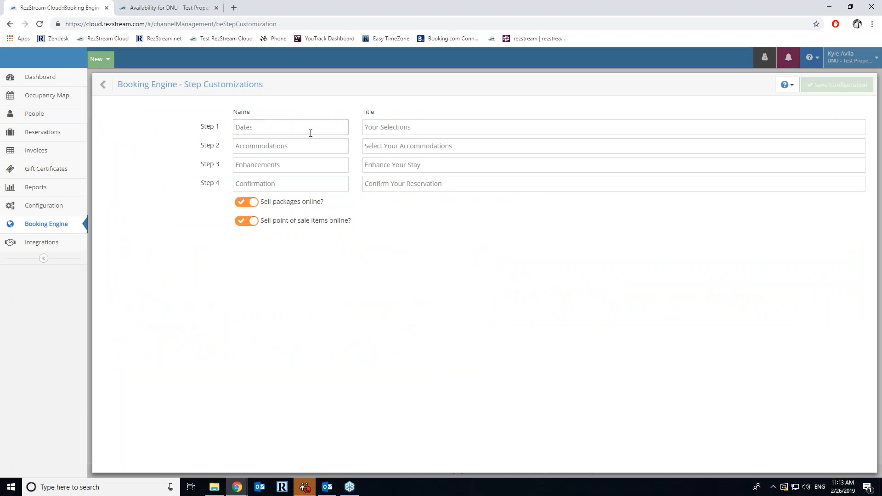
click(144, 6)
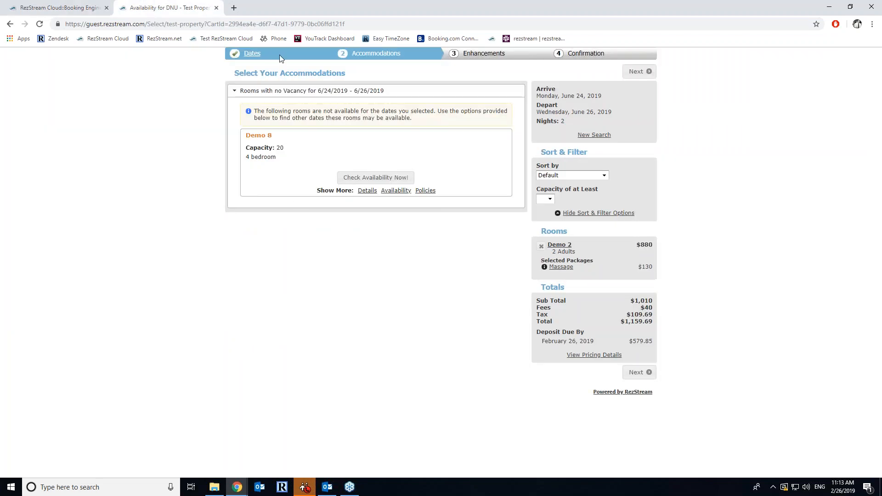
click(87, 7)
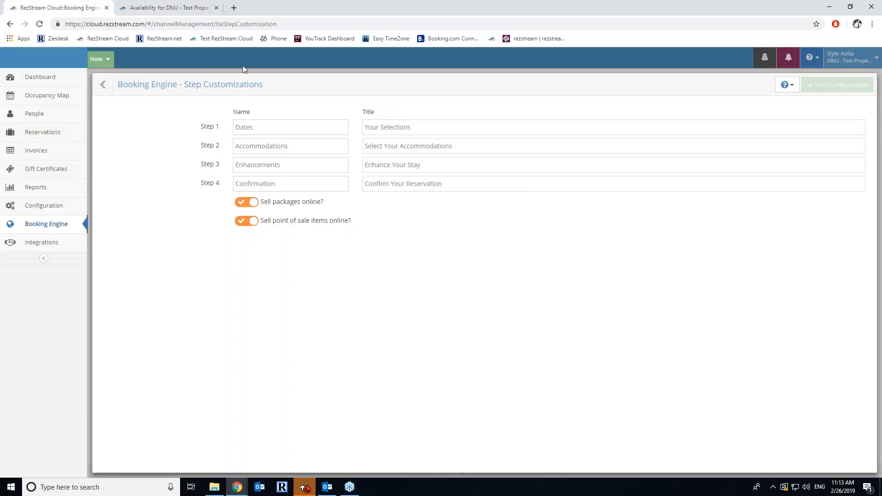
click(197, 7)
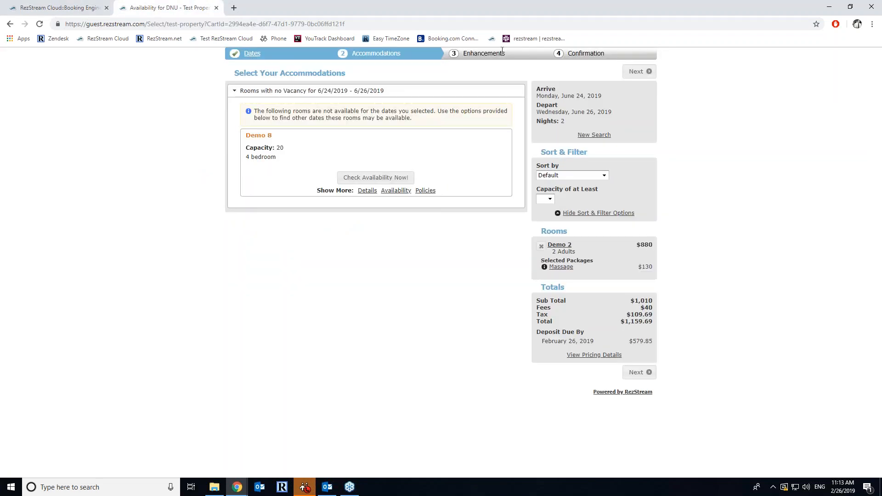
click(92, 8)
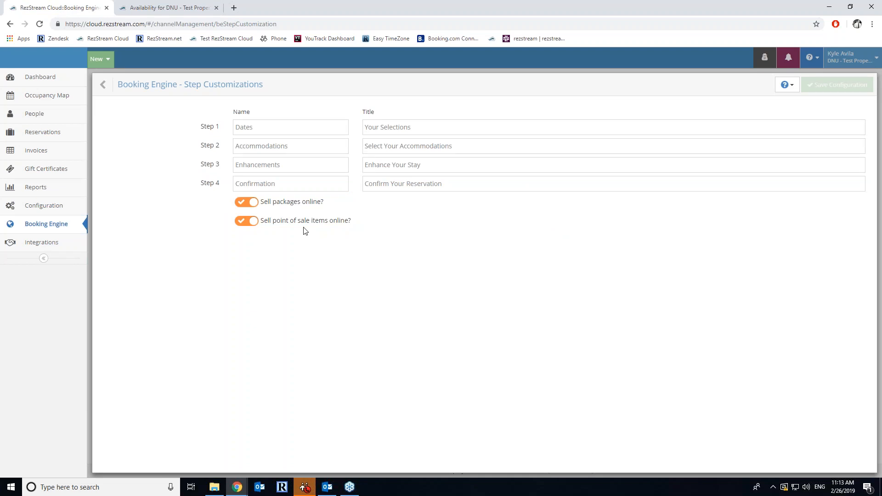
click(110, 89)
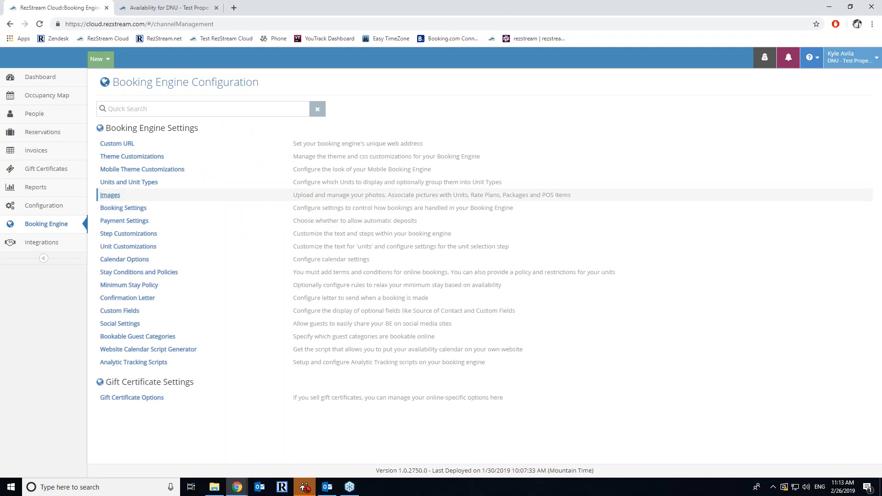
- Search guest accommodations for July 21–24 after opening Unit Customizations
click(125, 248)
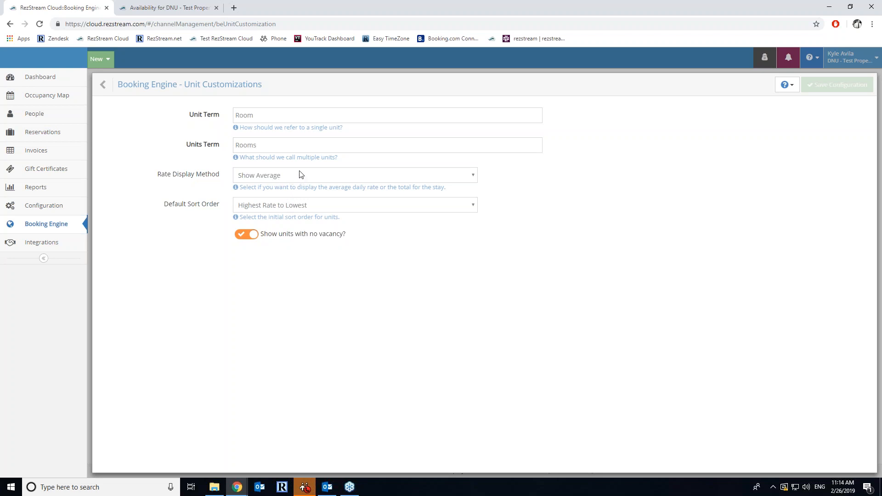
click(167, 7)
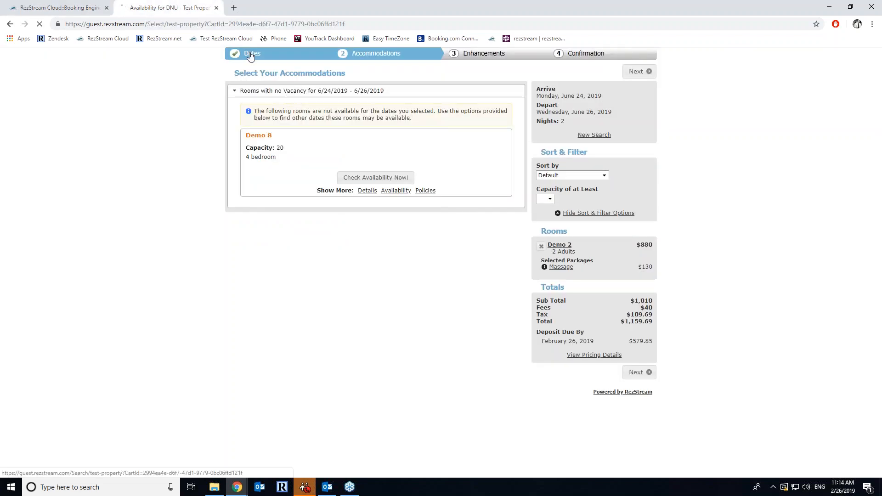
click(249, 54)
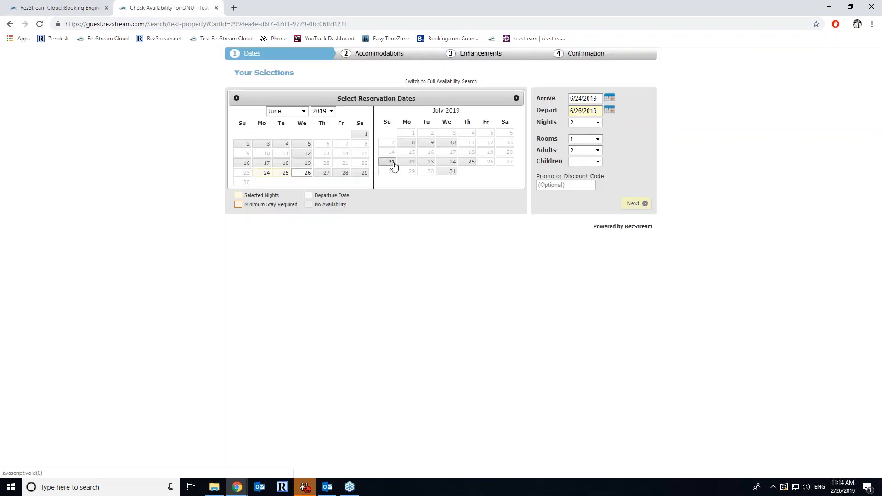
click(391, 163)
click(449, 163)
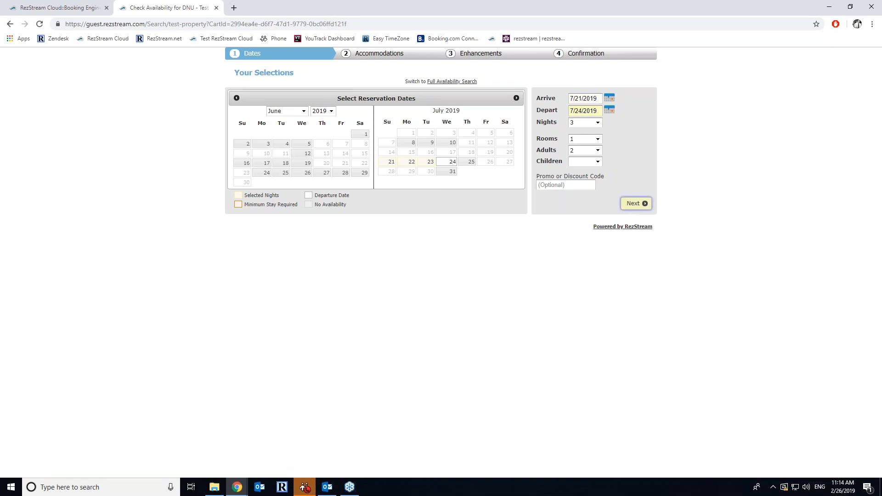
click(636, 203)
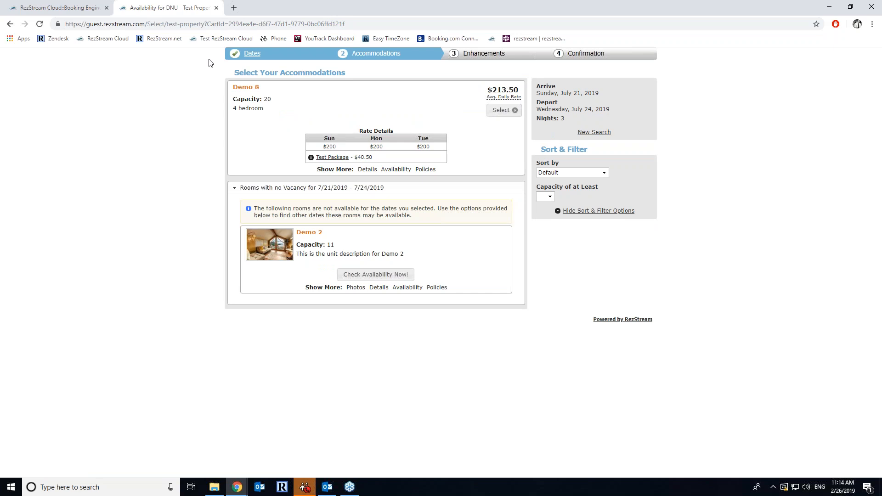
- Set Rate Display Method to Show Total, save, and reload the guest page to see Demo 8's $640.50
click(54, 6)
click(311, 180)
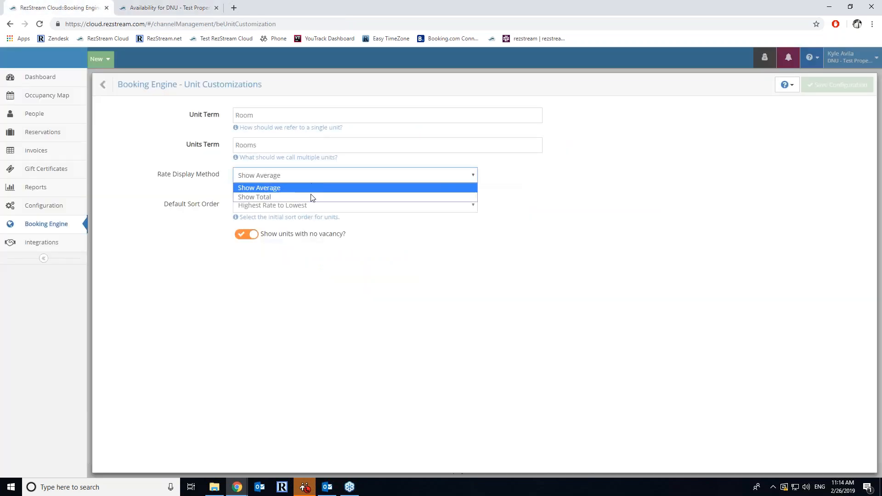
click(310, 196)
click(833, 87)
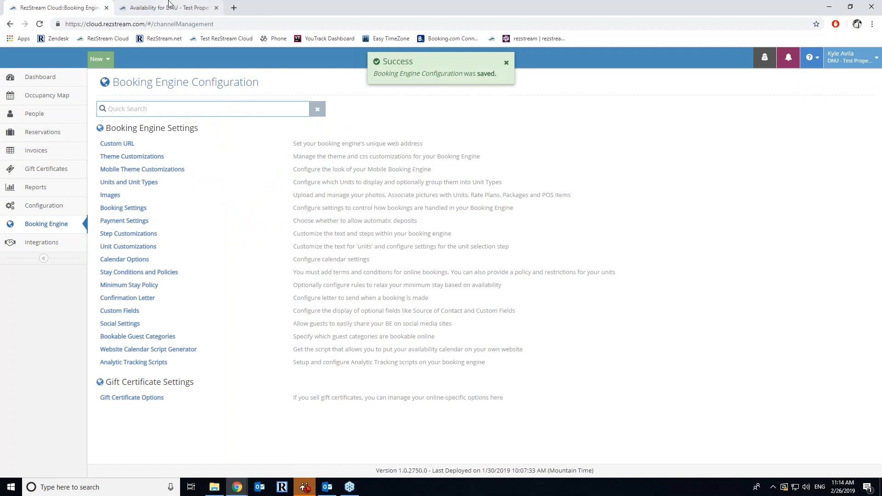
click(192, 7)
key(F5)
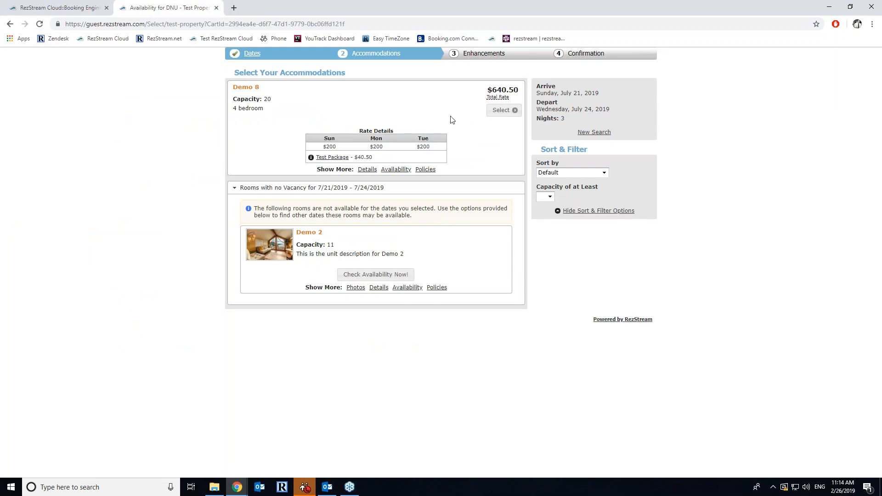
click(73, 6)
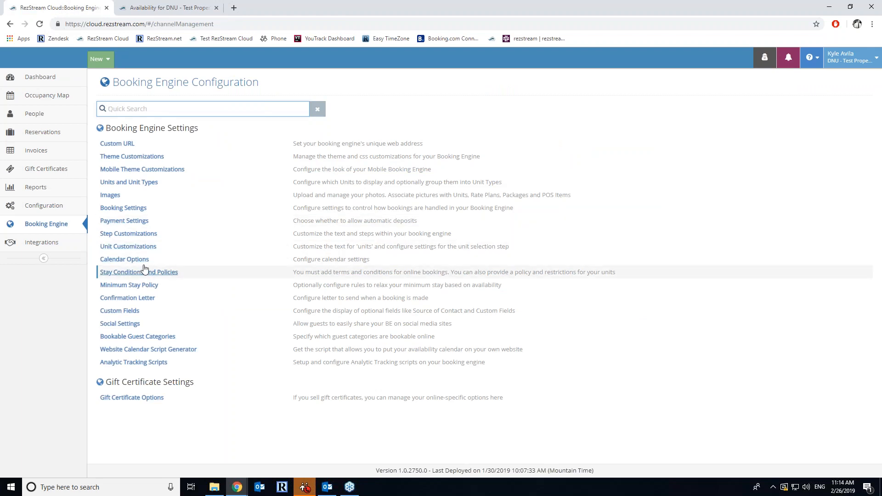
- Review the Default Sort Order choices, leaving Highest Rate to Lowest unchanged
click(128, 247)
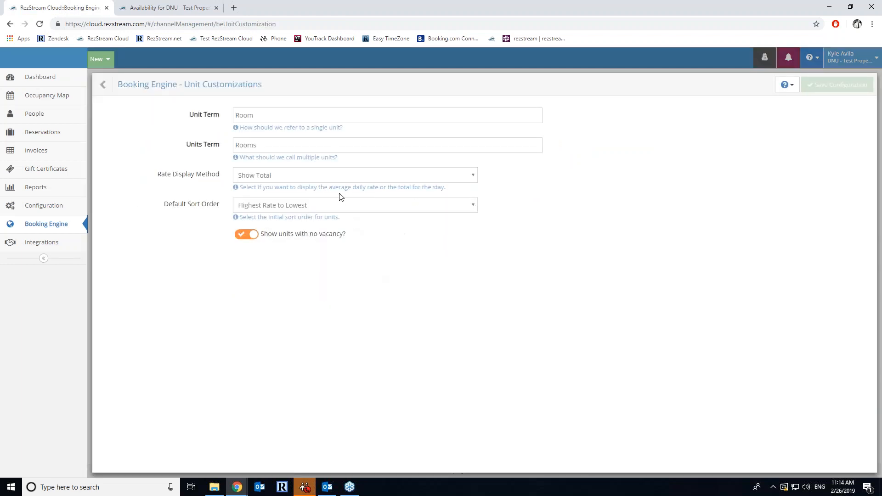
click(313, 209)
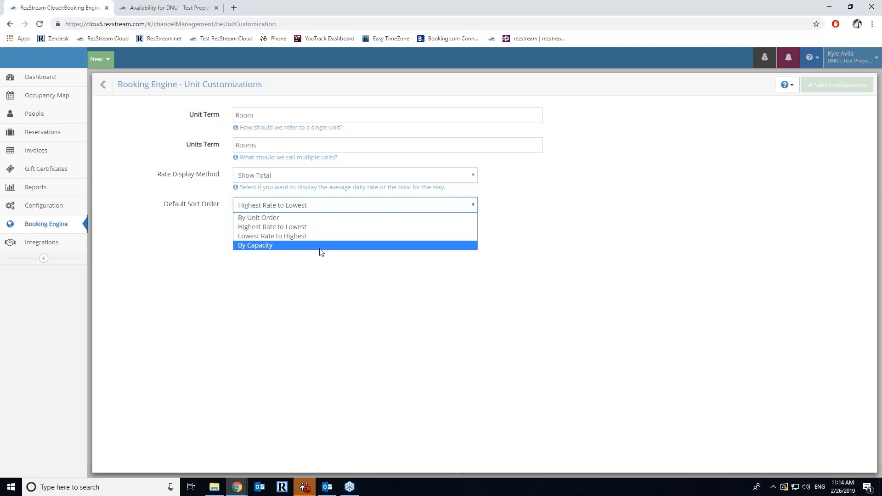
click(581, 252)
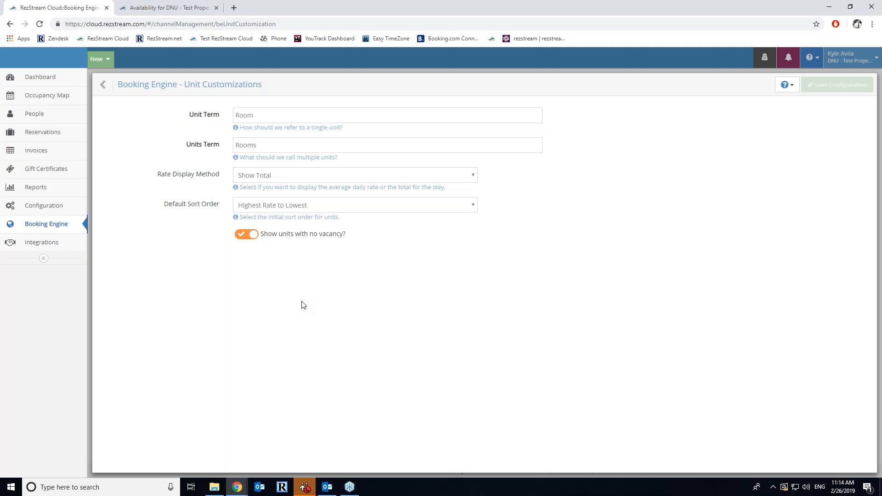
click(171, 8)
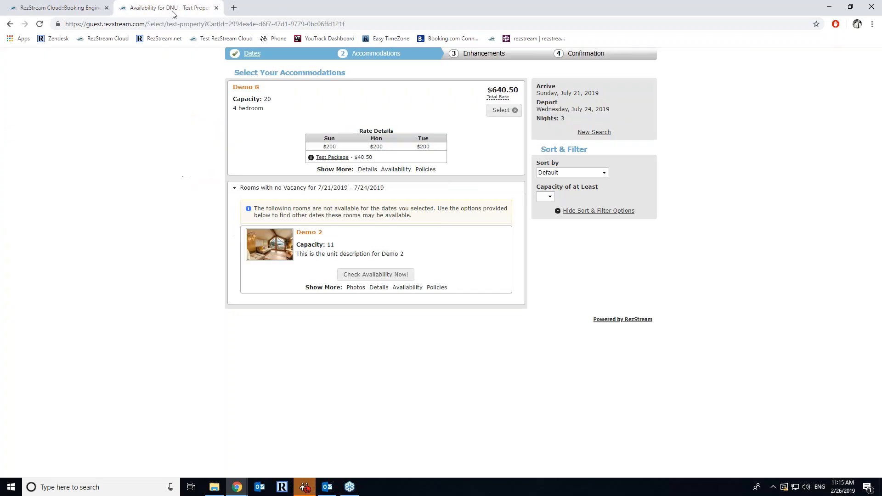
- Check Demo 2's August 2019 availability on the guest site, then return to the Booking Engine Configuration list
click(379, 273)
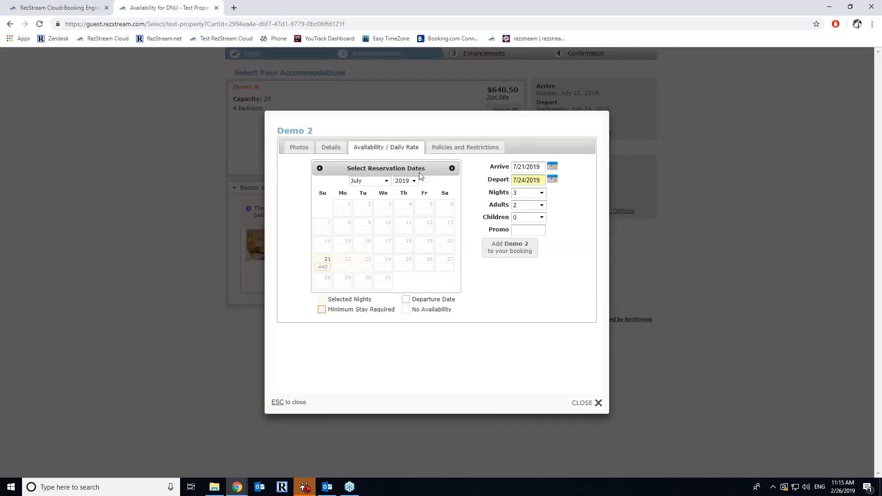
click(385, 181)
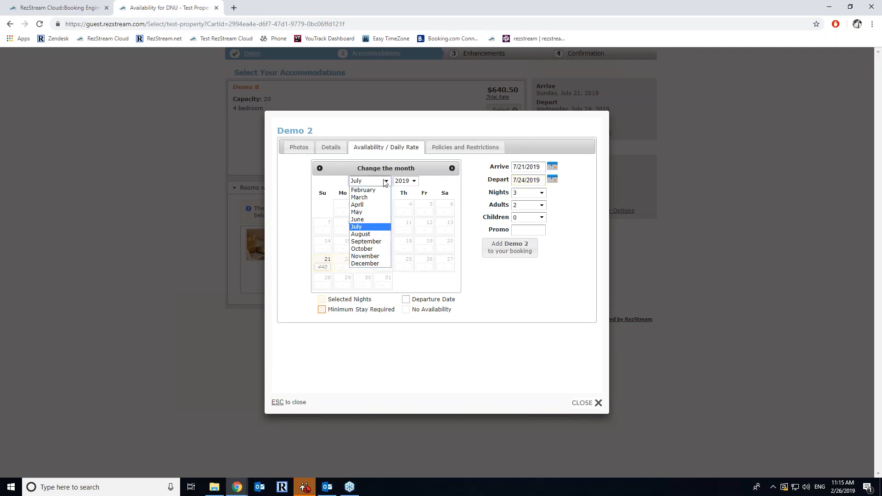
click(381, 236)
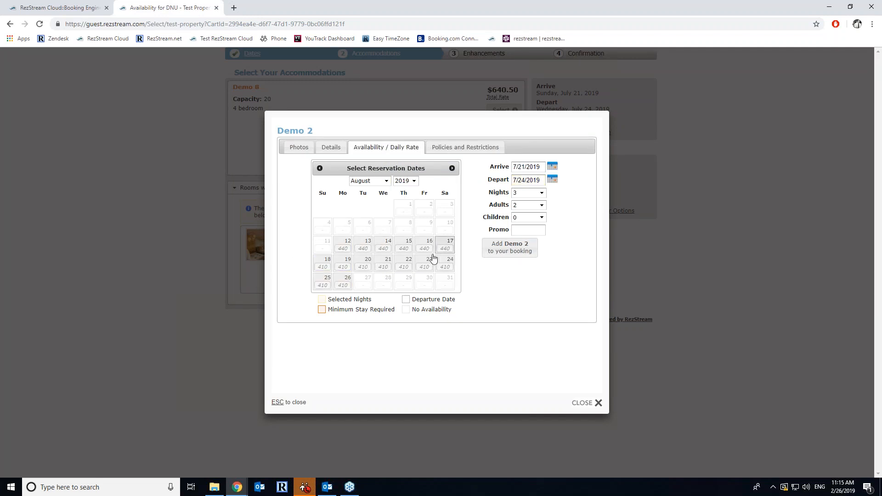
click(86, 4)
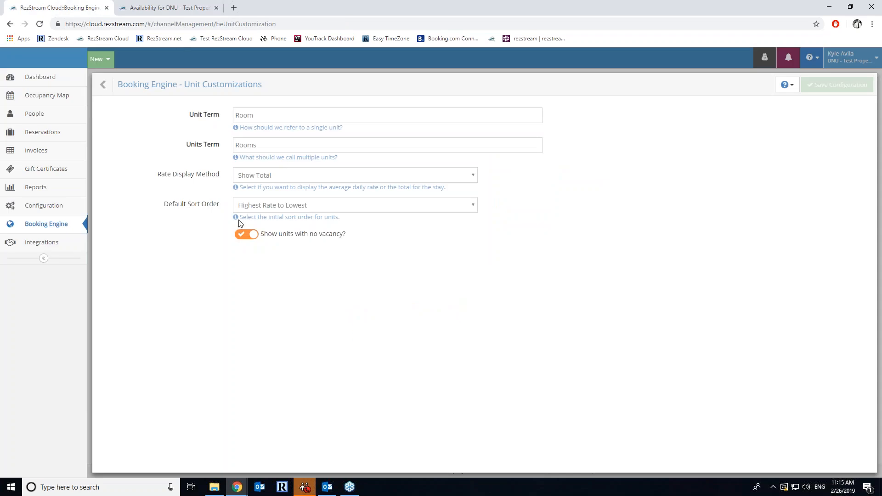
click(109, 83)
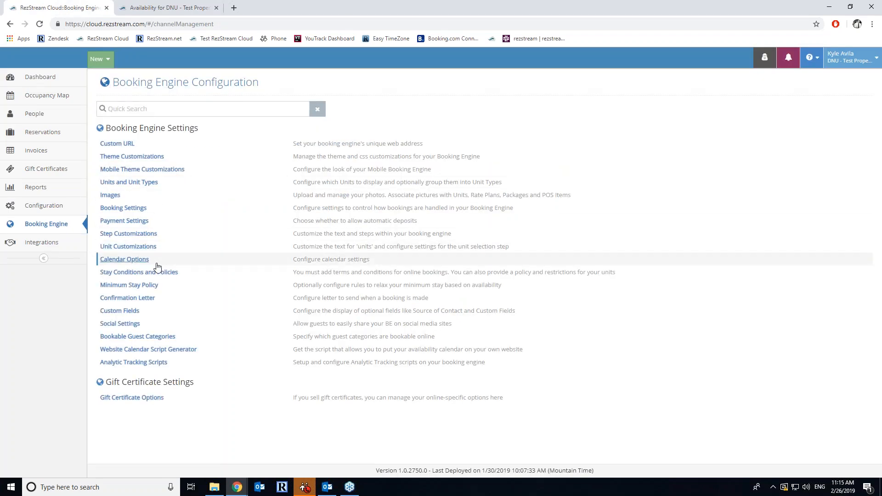
- Review the Calendar Options and Stay Conditions and Policies settings, then return to the guest booking site
click(133, 260)
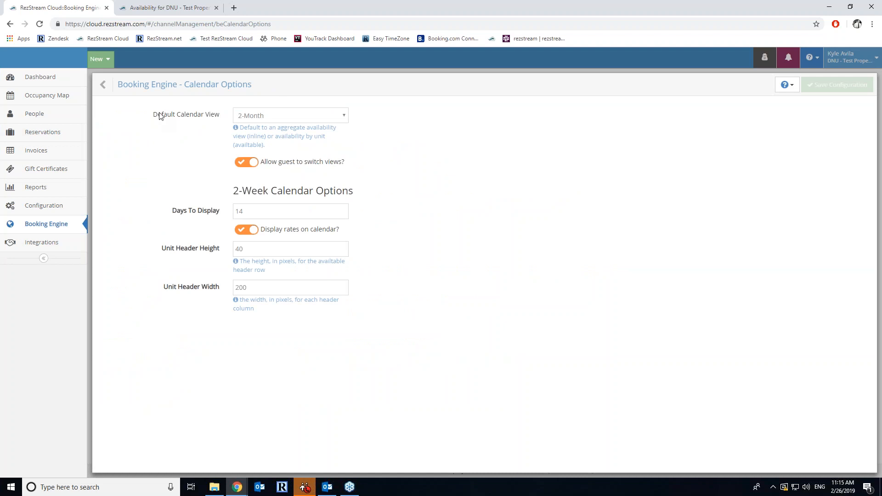
click(108, 87)
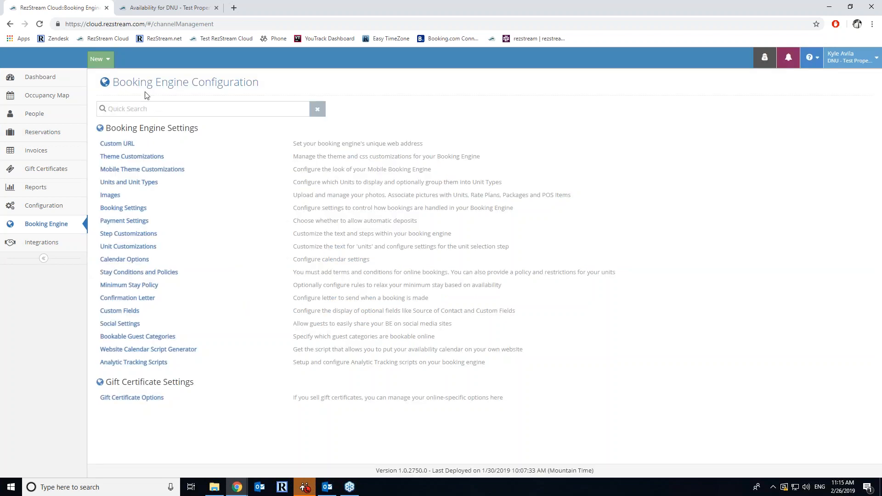
click(156, 274)
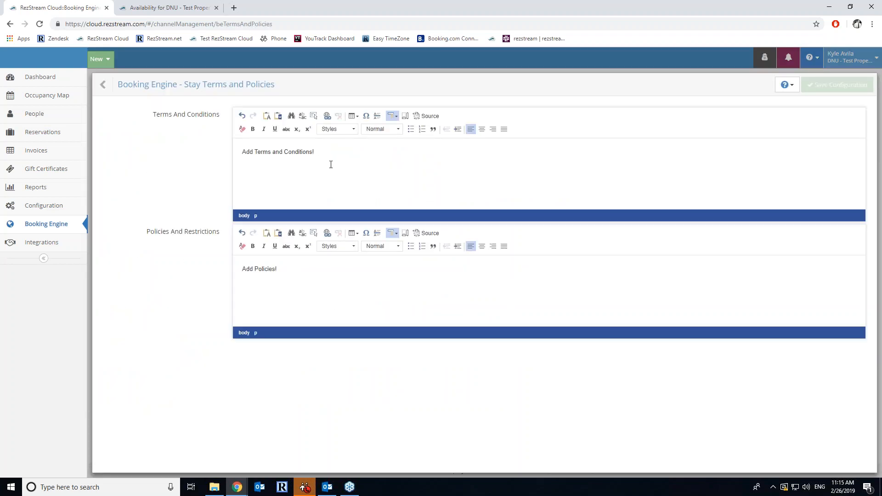
click(167, 8)
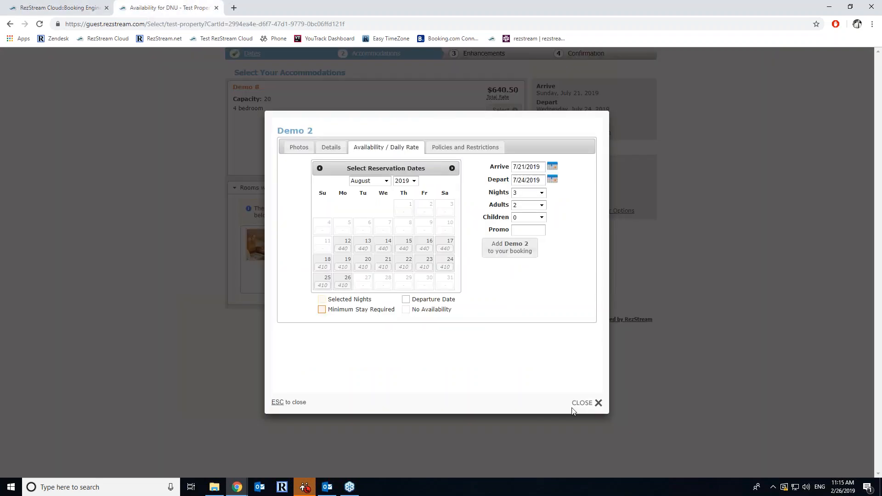
- Select Demo 8 and preview the reservation form, then go back to the dates step
click(597, 404)
click(515, 110)
click(634, 90)
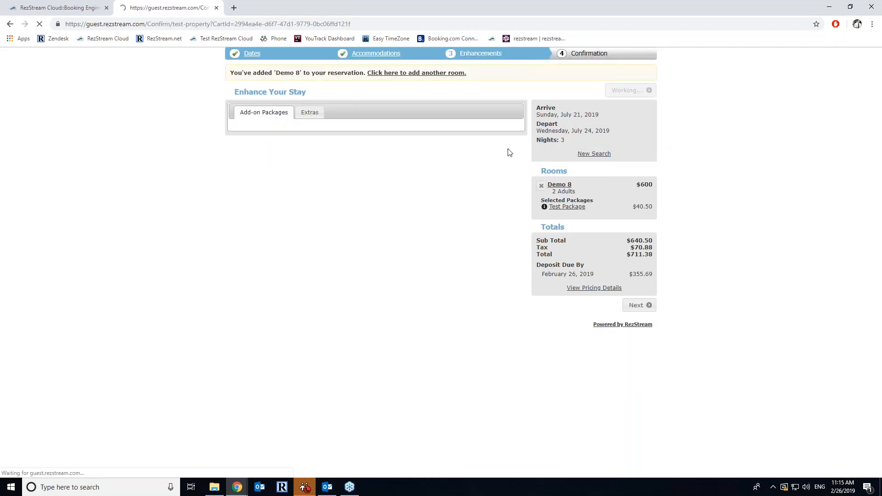
scroll(398, 240, down, 5)
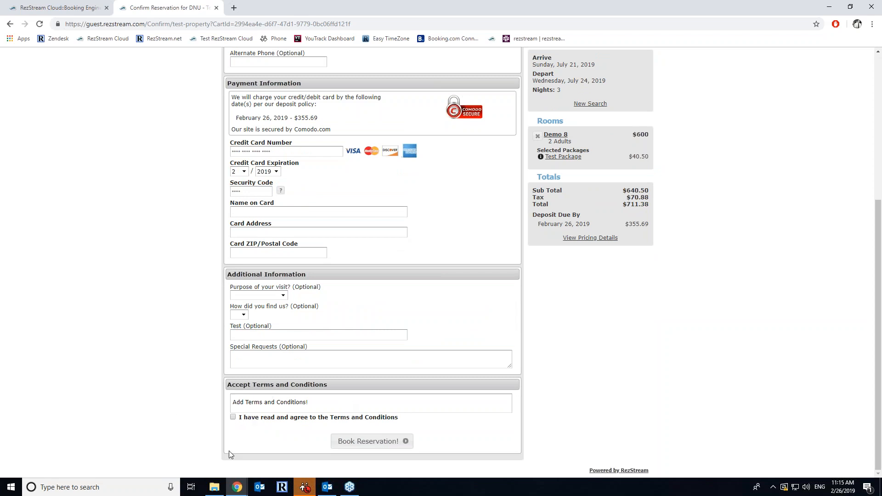
scroll(187, 127, up, 5)
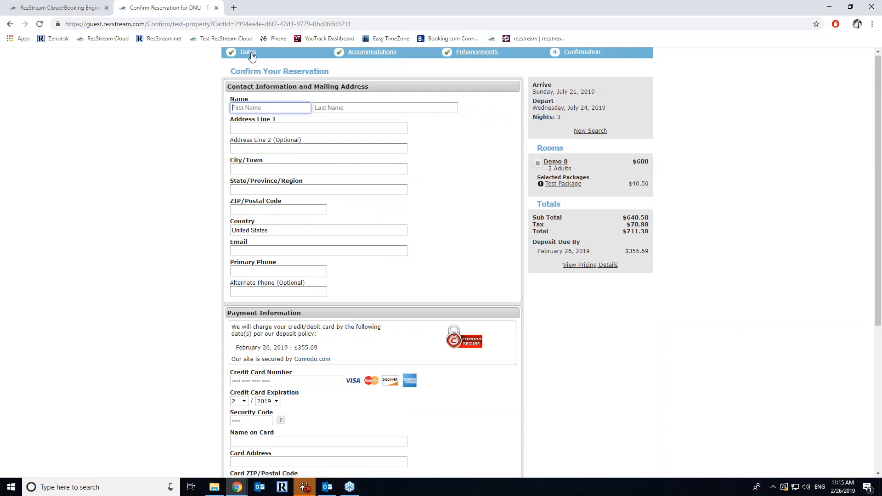
click(244, 54)
- Search August 20–23 and check Demo 2's policies, which read only 'Add Policies!'
click(430, 162)
click(490, 162)
click(628, 205)
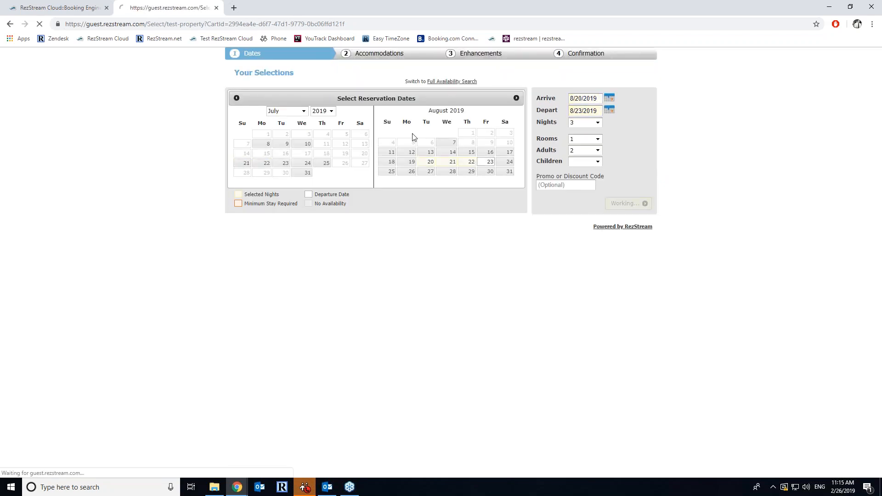
mouse_move(257, 100)
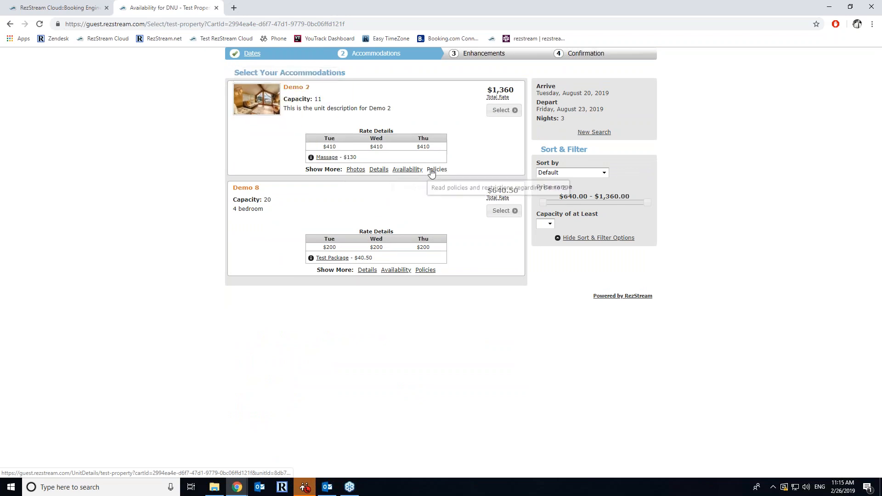
click(257, 100)
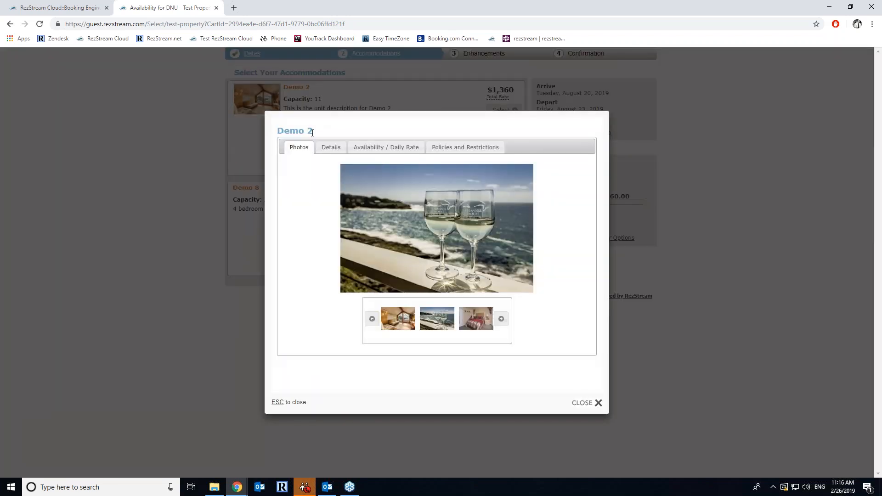
click(448, 150)
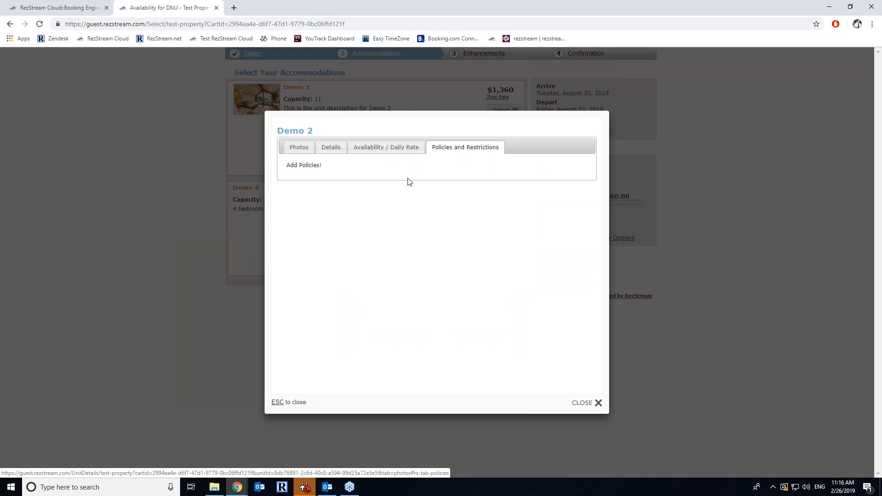
click(67, 6)
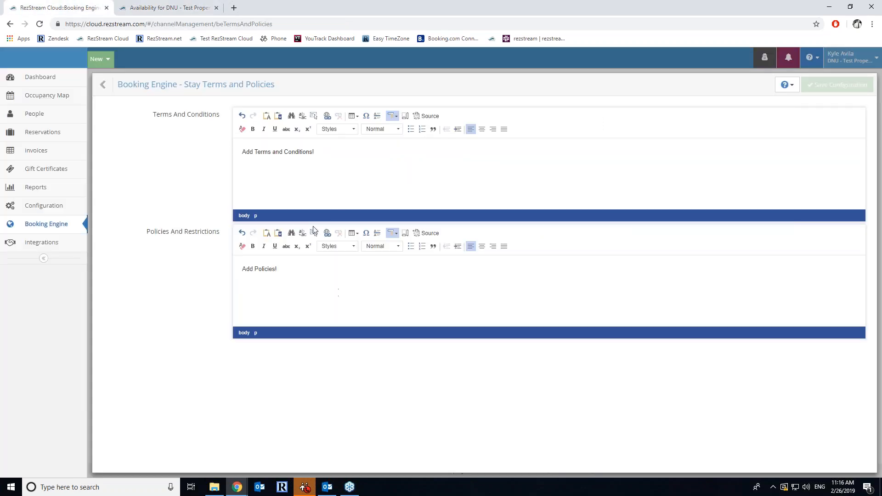
- Open the Minimum Stay Policy settings from the Booking Engine Configuration list
click(102, 86)
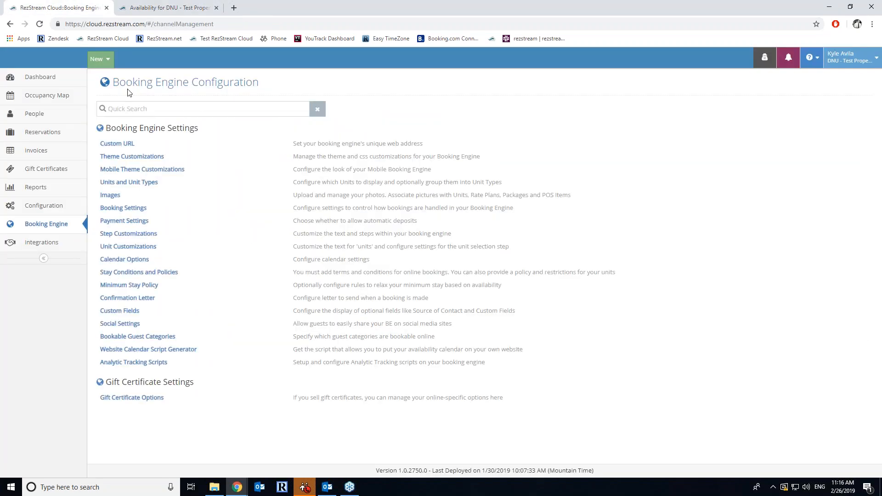
click(155, 289)
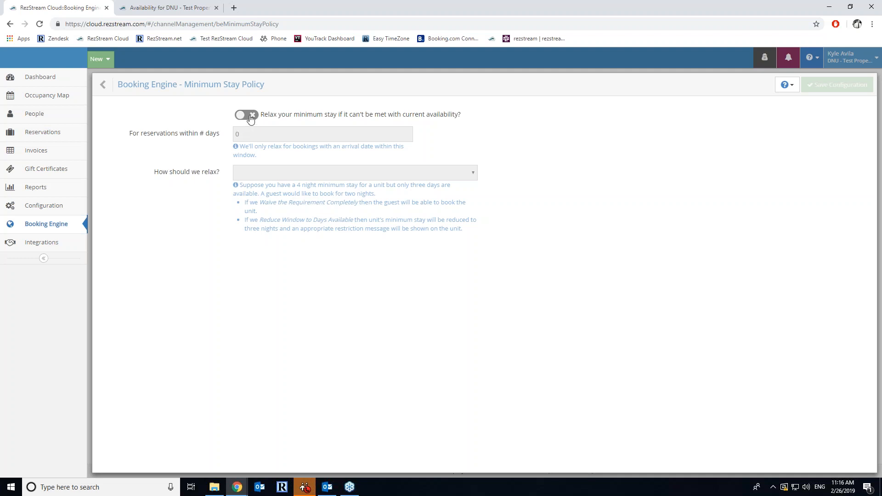
- Turn on minimum-stay relaxation within 14 days, pick no relax method, and leave without saving
click(249, 116)
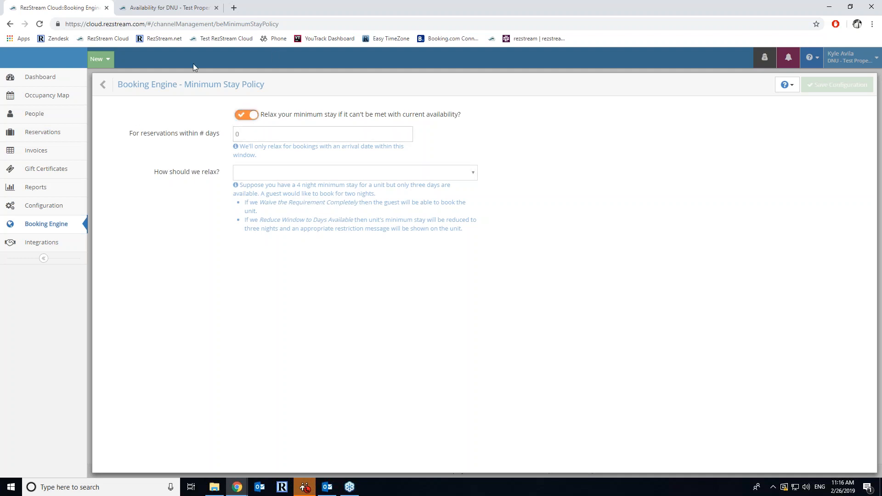
click(236, 135)
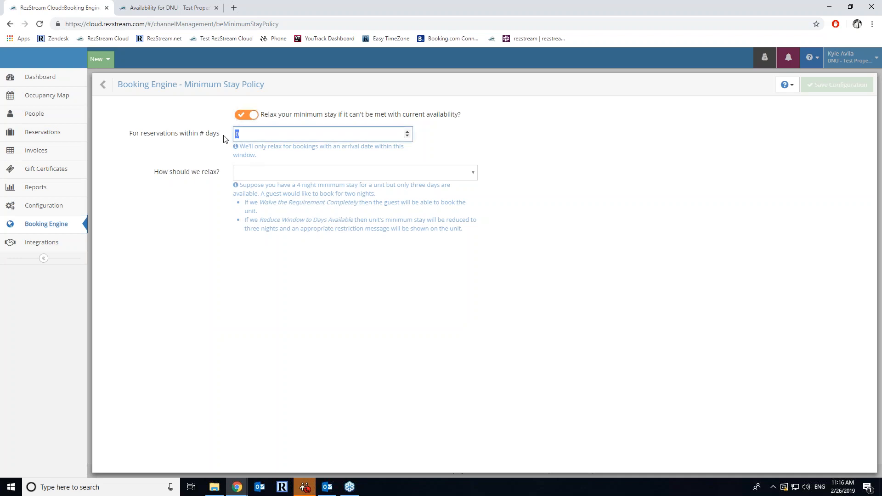
text(14)
click(251, 177)
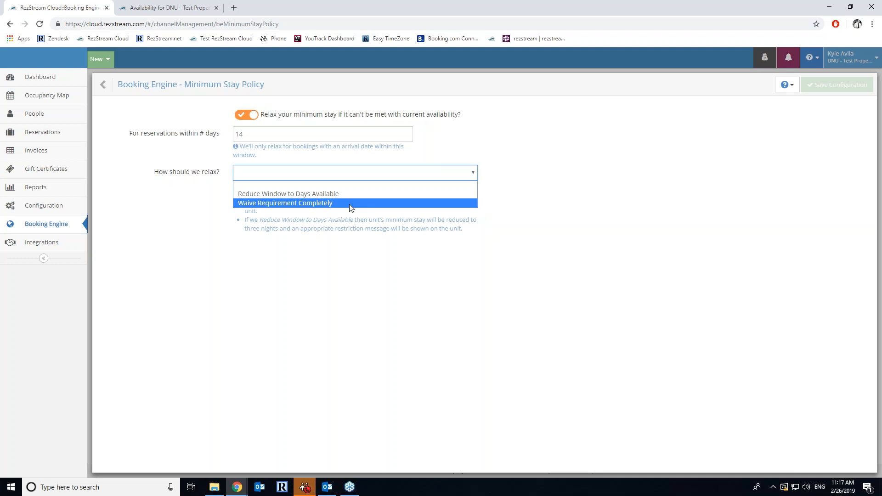
click(173, 287)
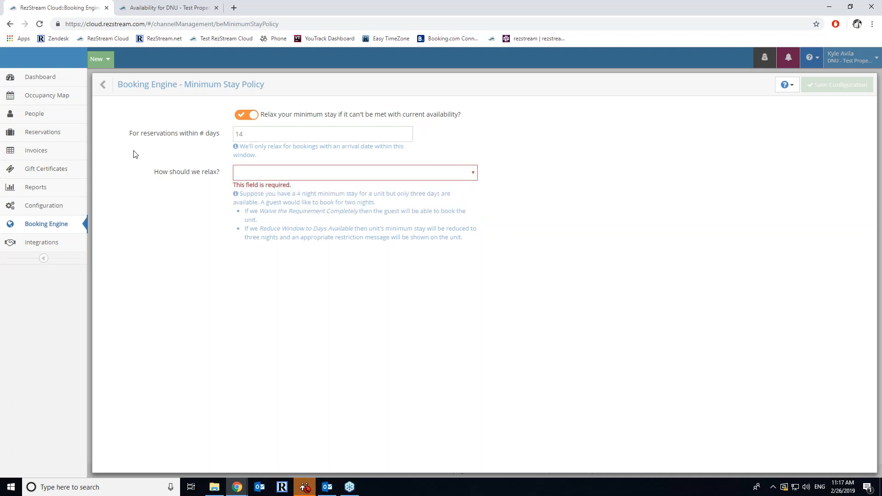
click(106, 85)
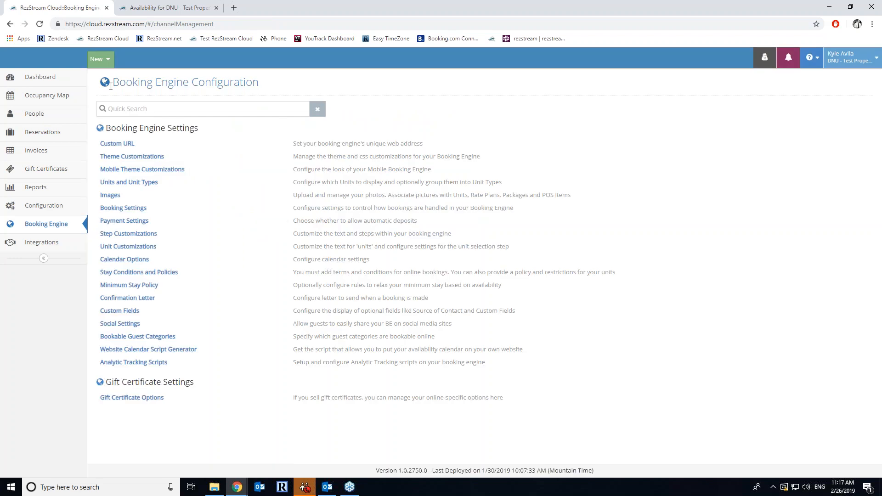
click(132, 299)
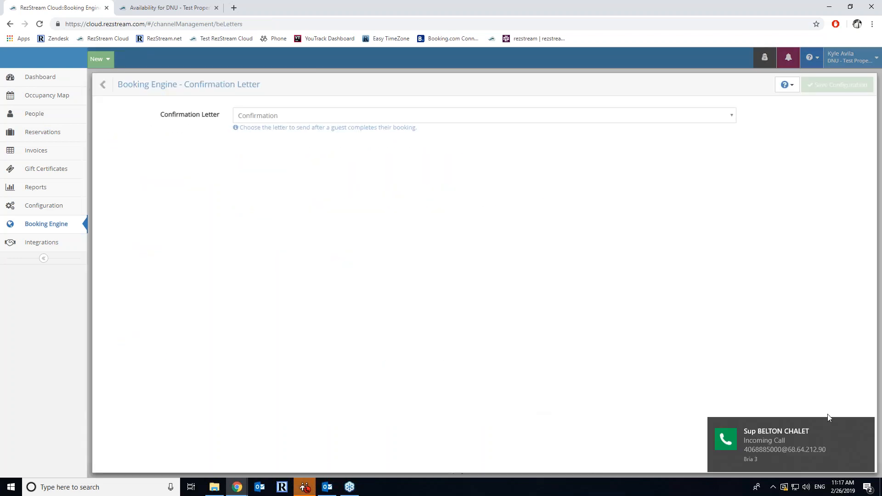
click(866, 426)
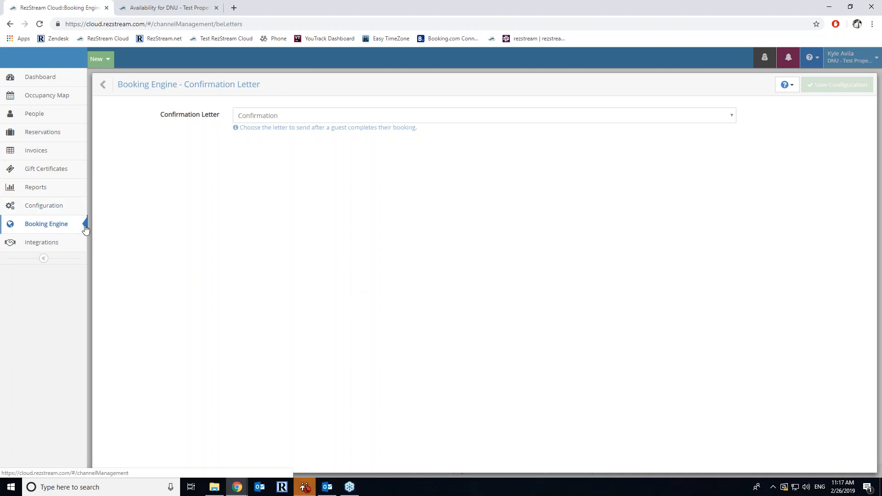
click(307, 118)
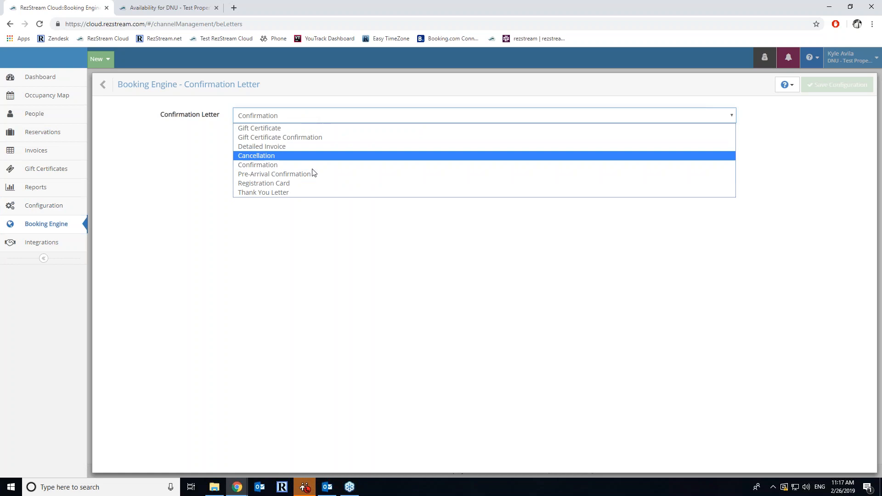
click(270, 165)
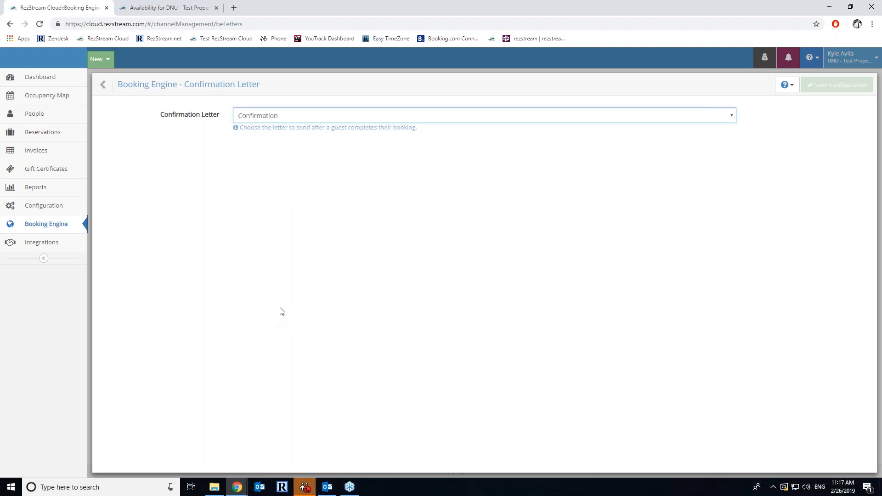
click(112, 90)
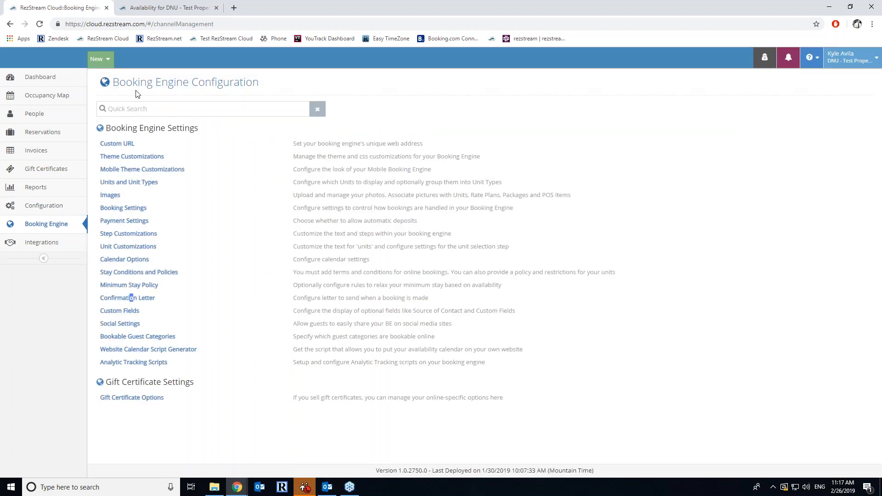
- Review Step Customizations and Custom Fields, keeping Source of Contact optional, then open main Configuration
click(252, 233)
click(107, 86)
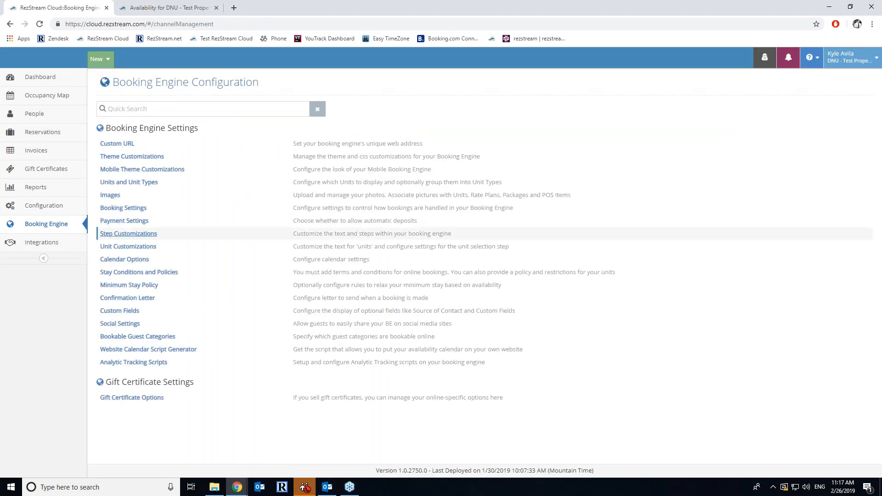
click(130, 313)
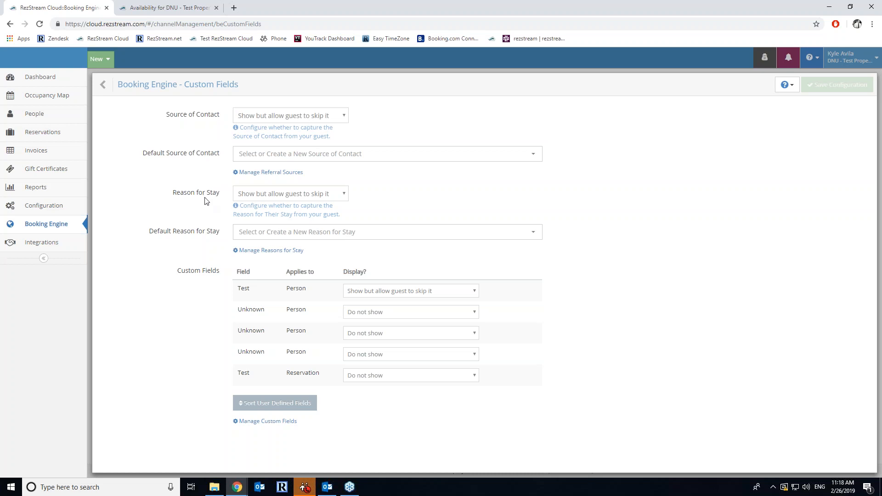
click(281, 116)
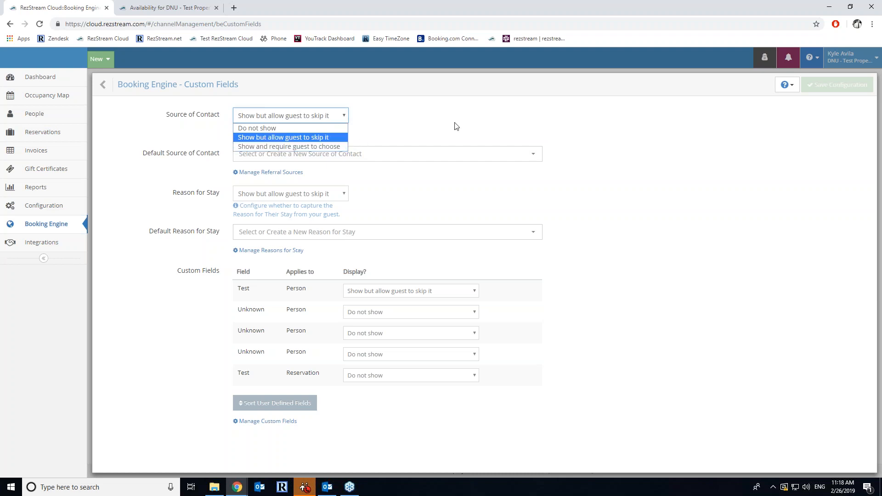
click(496, 135)
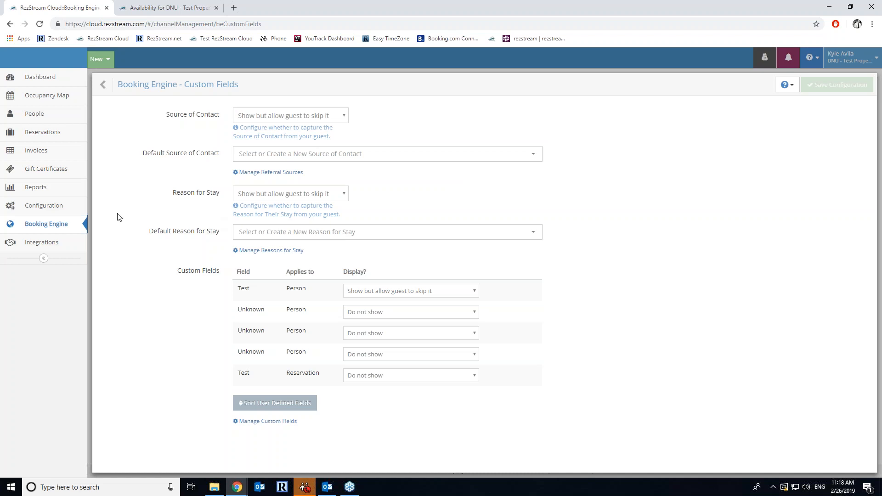
click(73, 209)
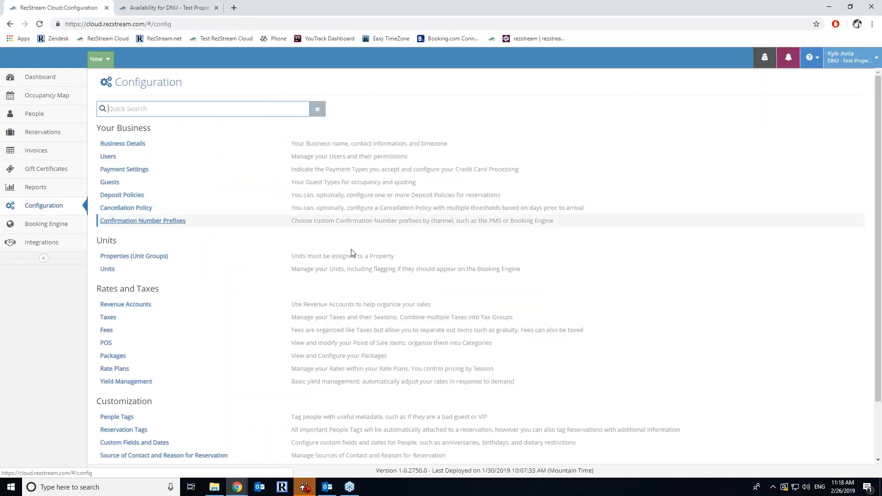
- Make the Biked by and Facebook referral sources selectable on the booking engine, saving each
scroll(351, 249, down, 2)
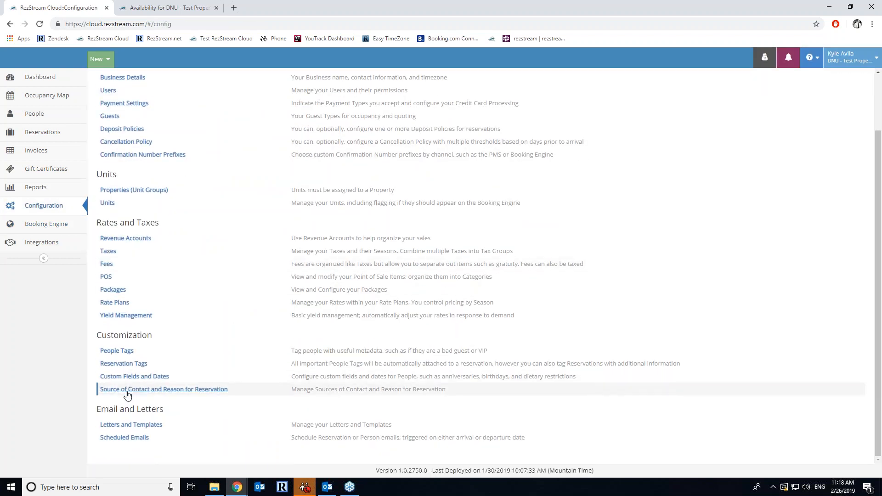
click(168, 394)
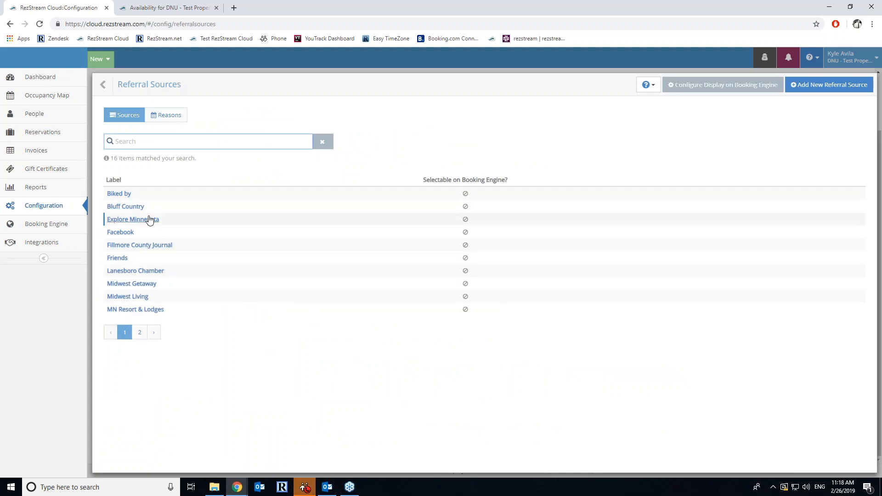
click(120, 194)
click(250, 134)
click(837, 91)
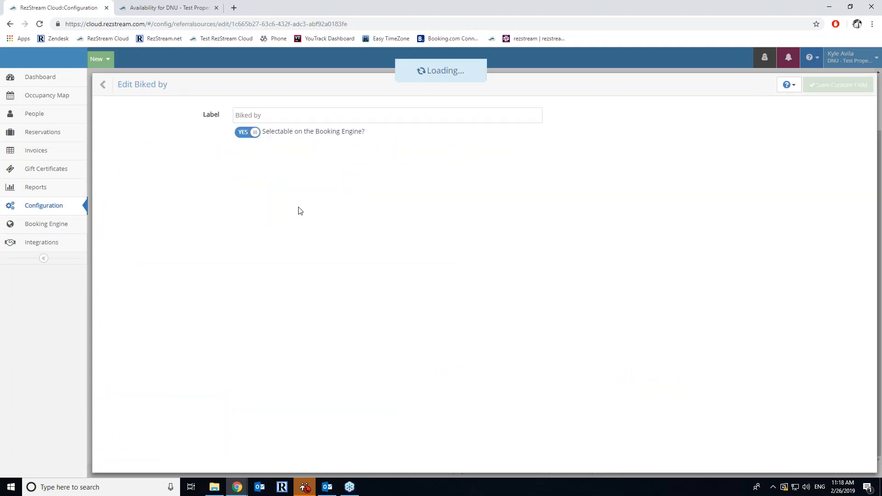
click(120, 268)
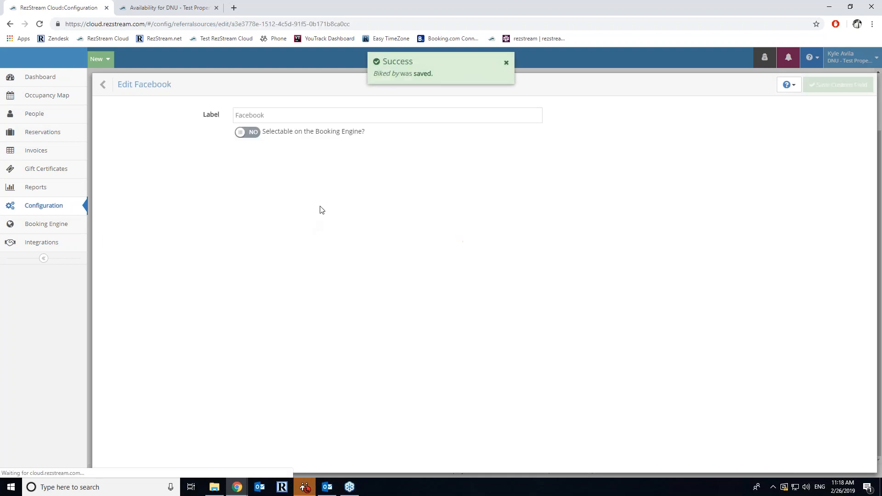
click(252, 133)
click(833, 91)
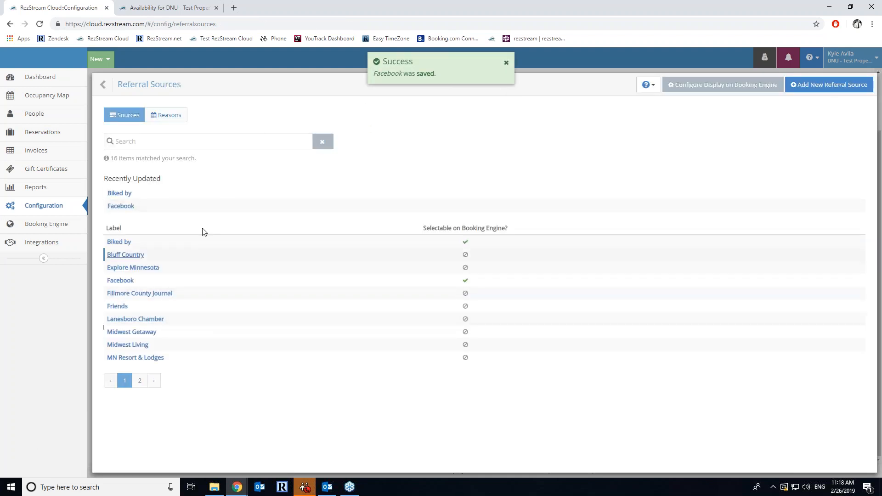
click(168, 115)
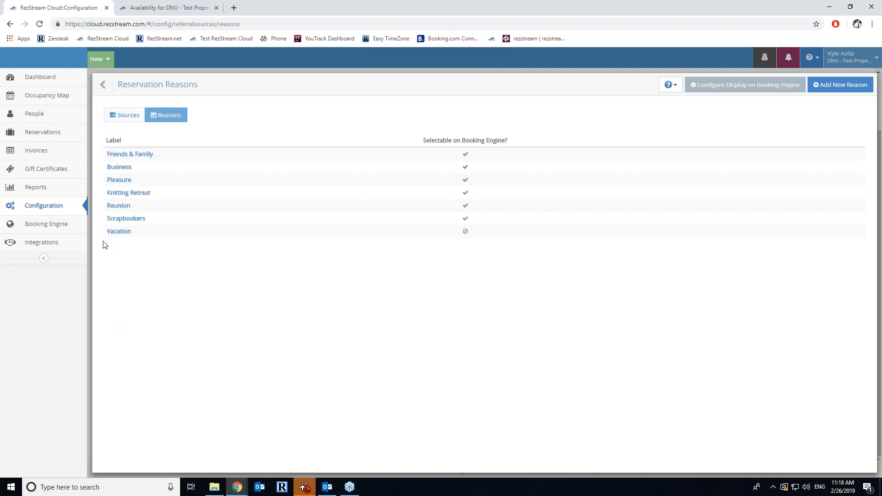
click(68, 227)
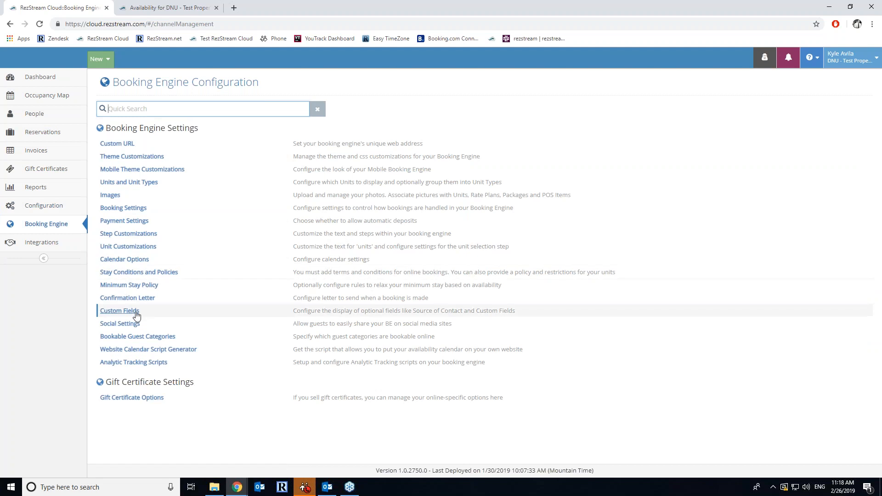
- In Custom Fields, change the second Unknown field's display from Required to Do not show
click(121, 311)
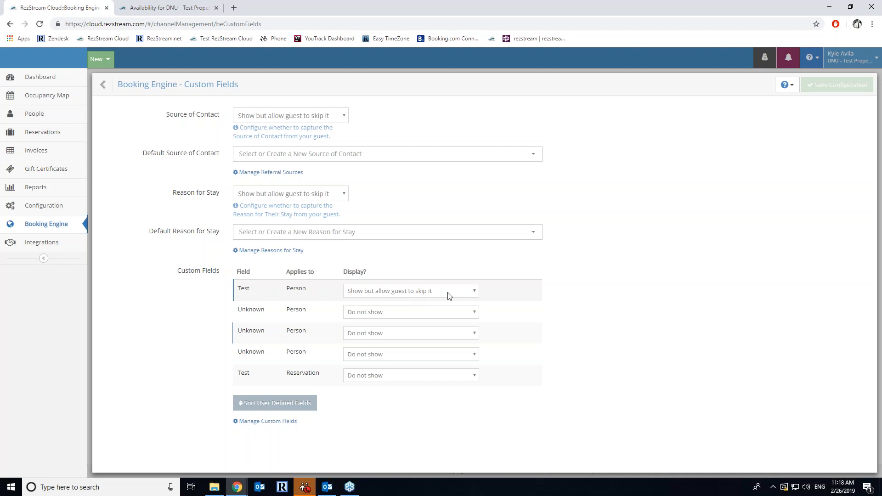
click(410, 315)
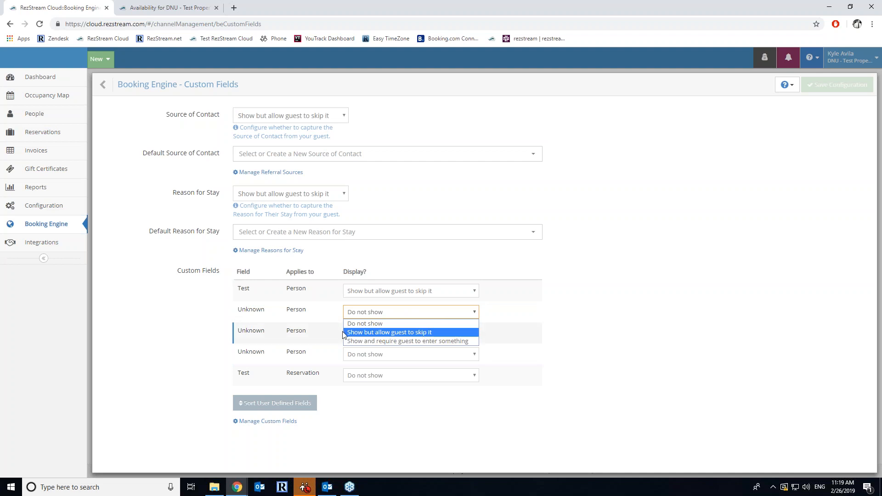
click(422, 341)
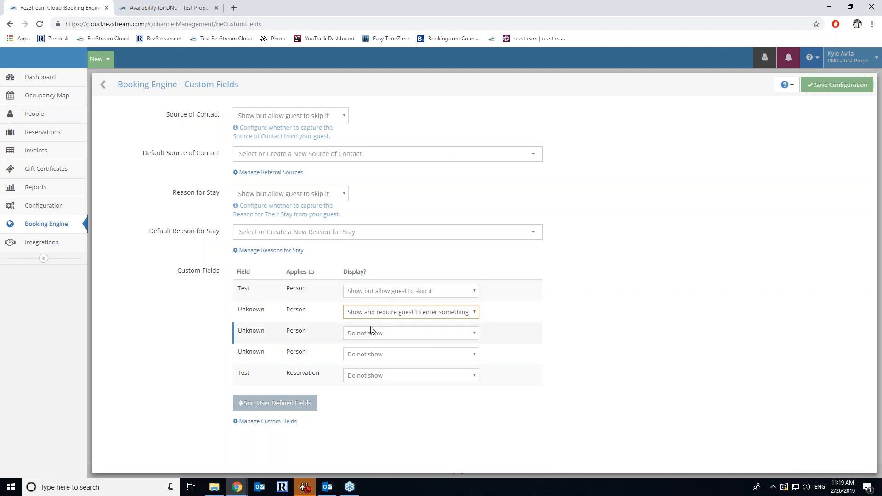
click(379, 315)
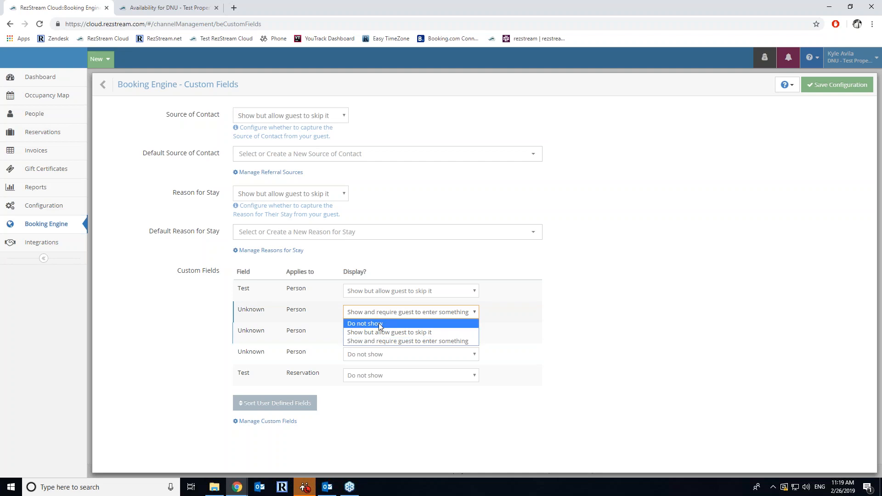
click(379, 324)
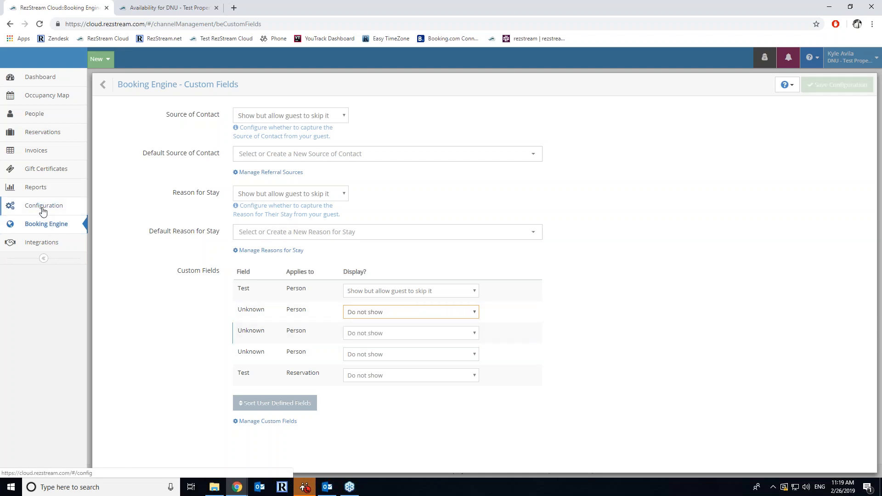
scroll(138, 335, down, 2)
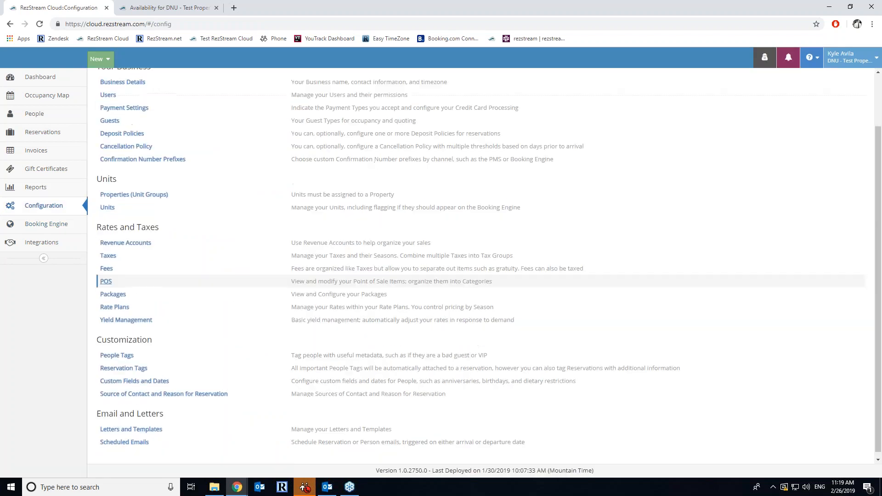
- Start a new custom field under Custom Fields and Dates, leaving the label blank and unsaved
click(133, 382)
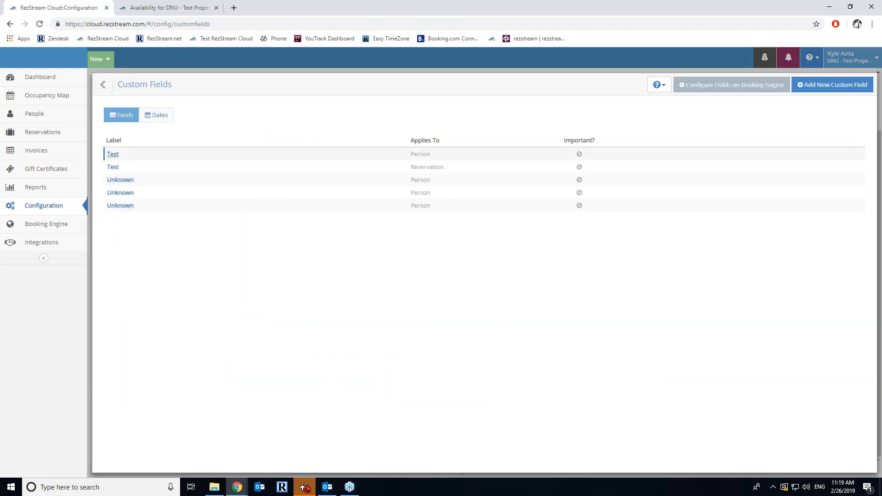
click(833, 85)
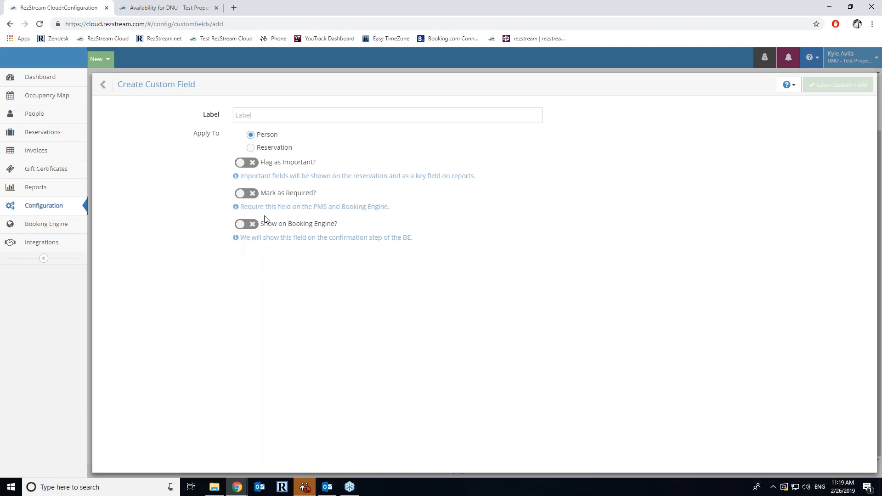
click(275, 116)
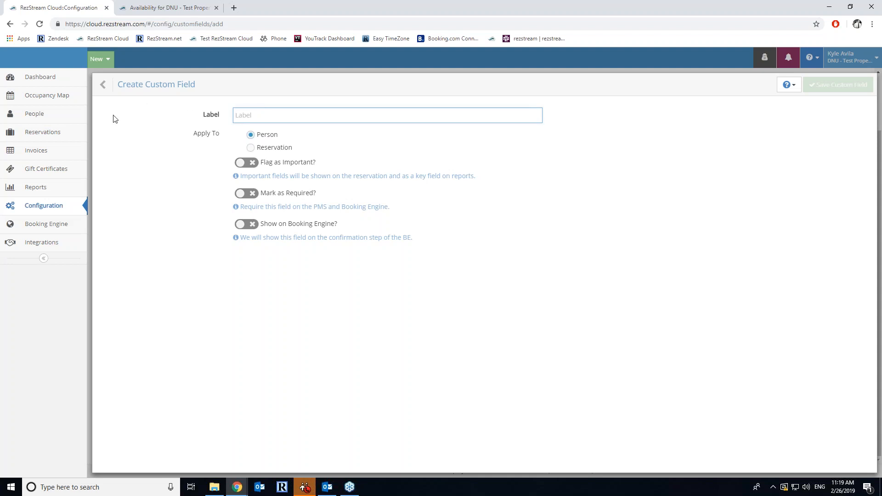
click(61, 224)
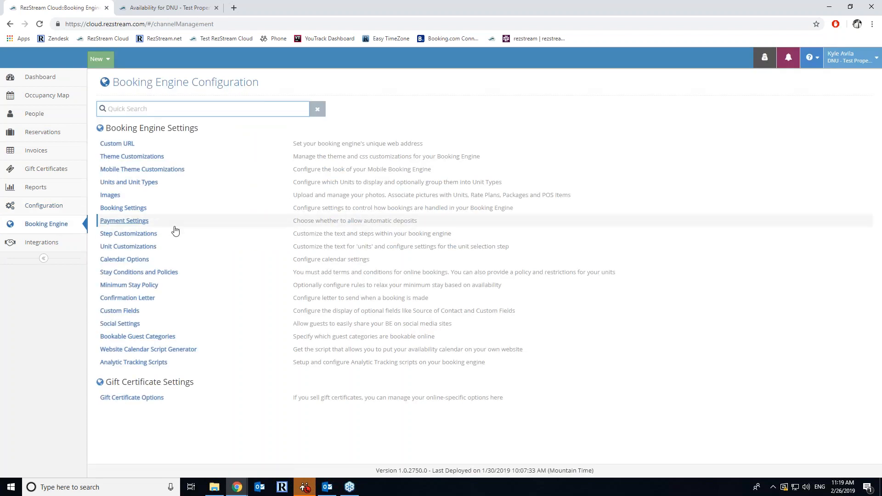
- Compare Bookable Guest Categories with the Guests setup, confirming Adults and Children are bookable online
click(137, 337)
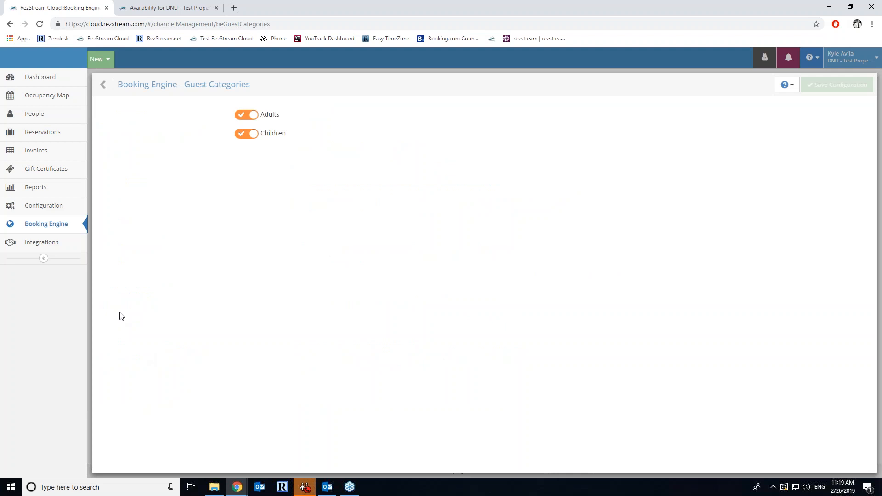
click(61, 212)
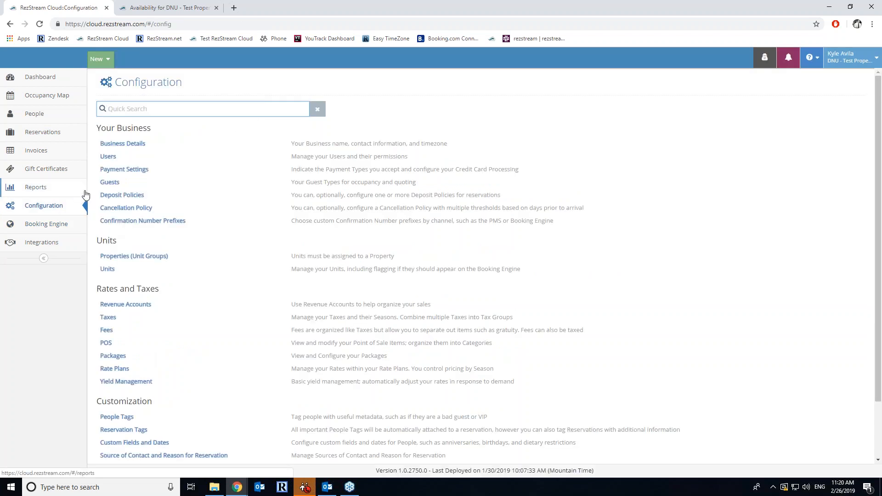
click(109, 182)
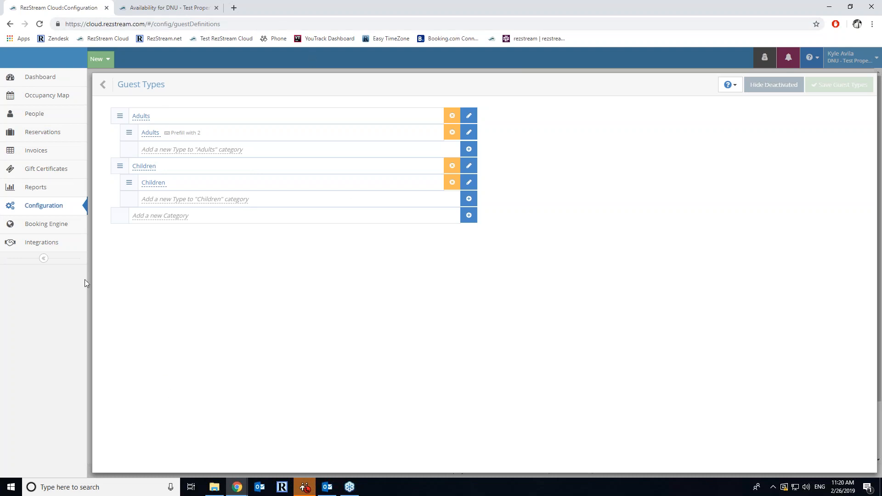
click(76, 231)
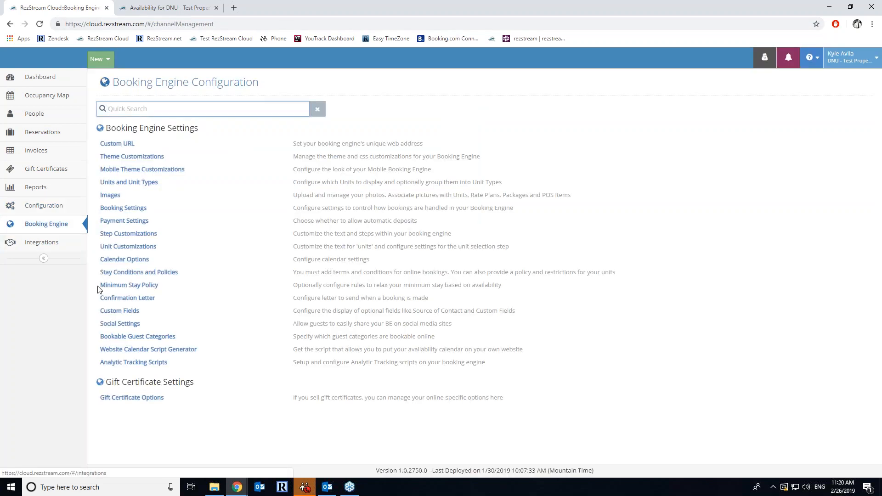
click(133, 337)
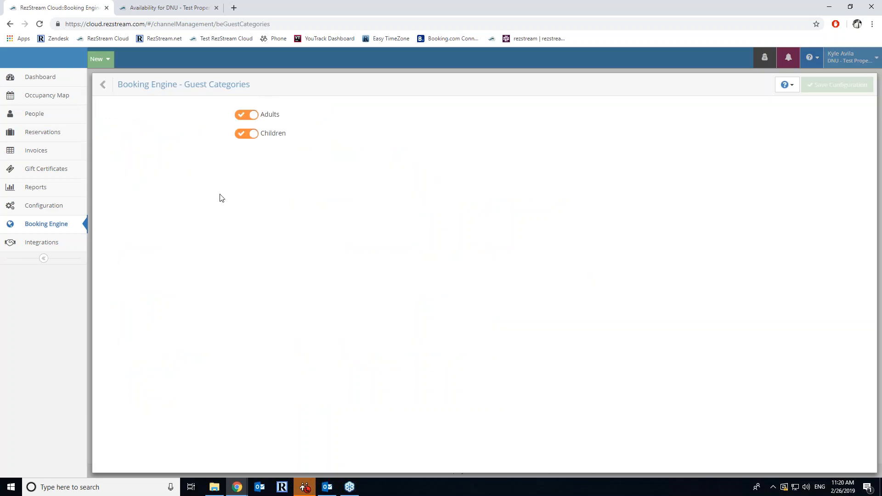
- Check the children count options in the guest site's New Search panel, then return to settings
click(190, 9)
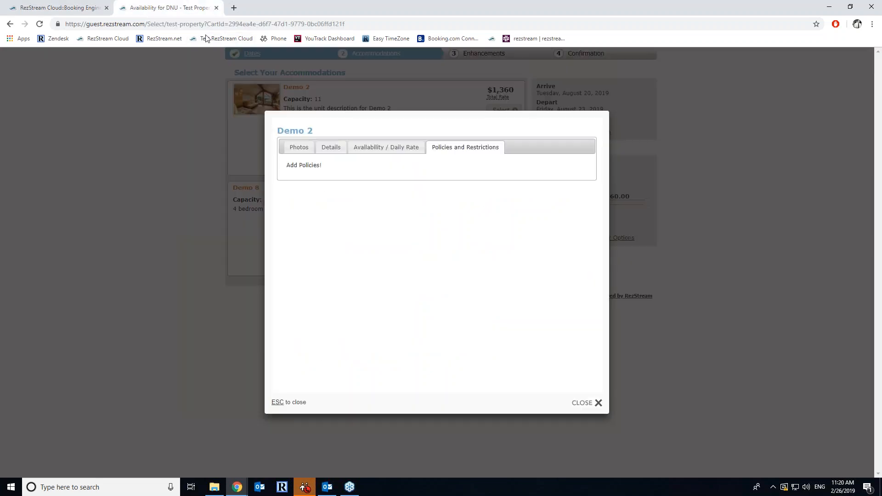
click(600, 403)
click(593, 132)
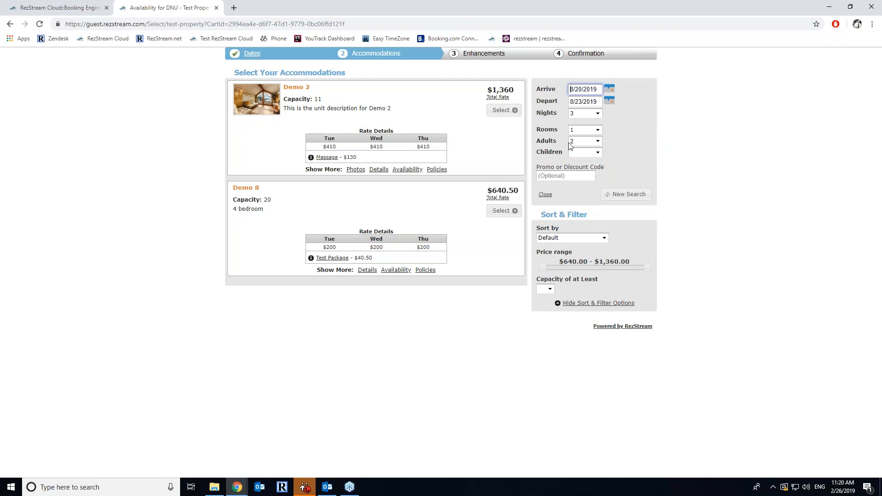
click(602, 154)
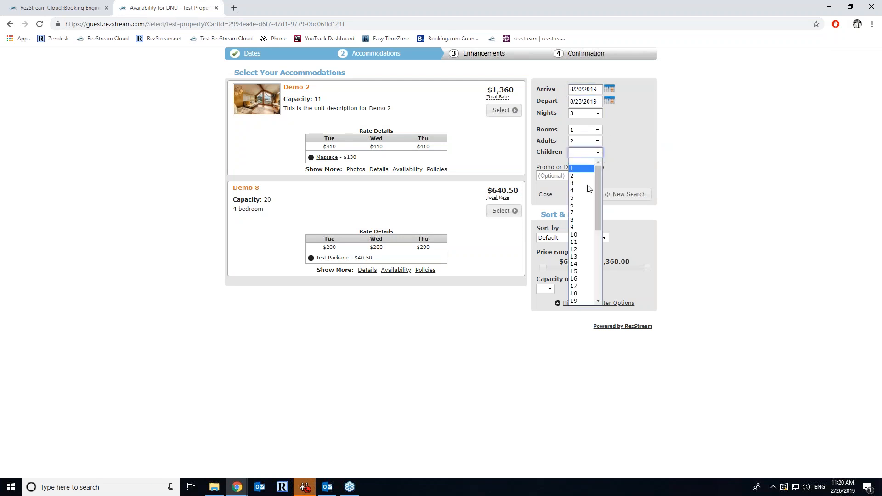
click(604, 156)
click(73, 7)
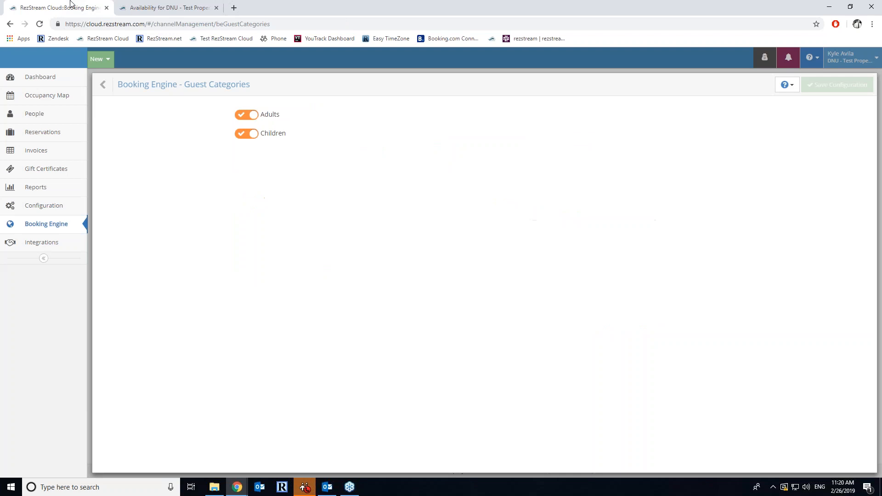
click(110, 86)
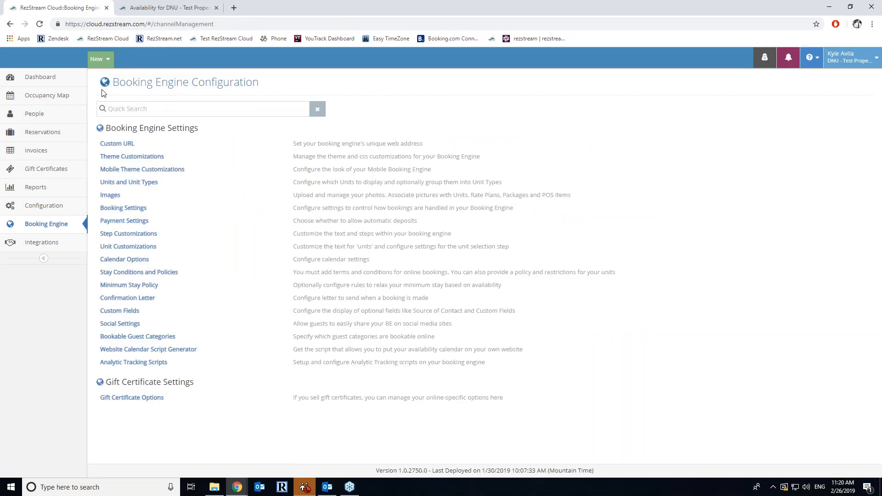
- Set the Website Calendar Script Generator's unit selection to Demo 2
click(184, 350)
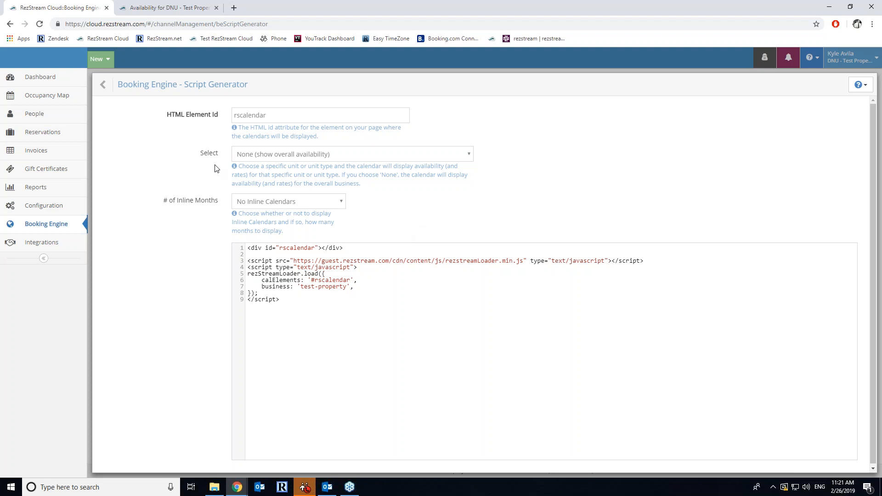
click(350, 158)
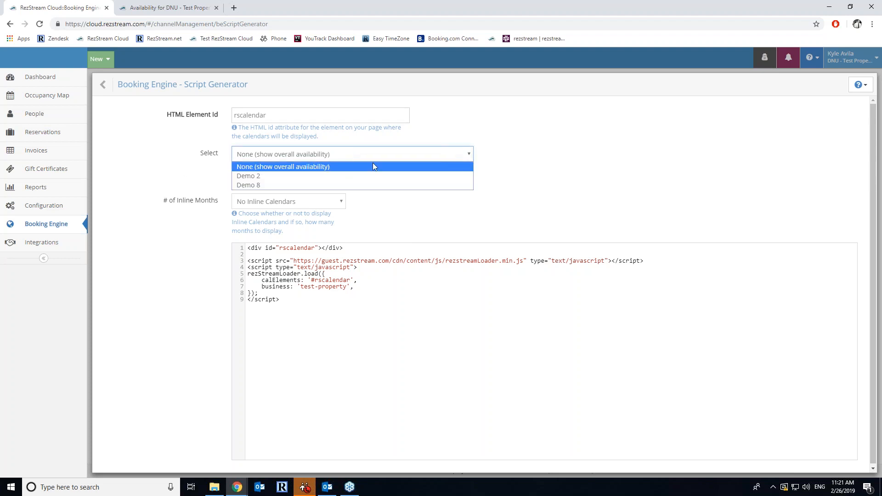
click(267, 177)
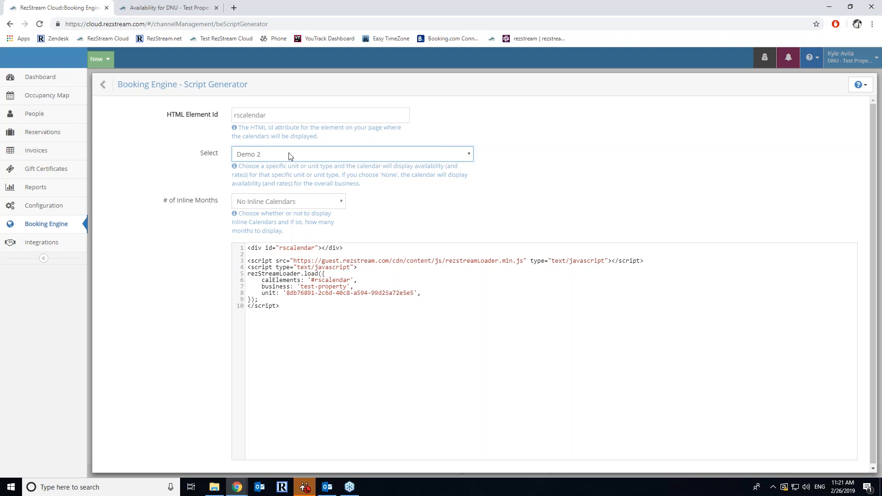
click(301, 158)
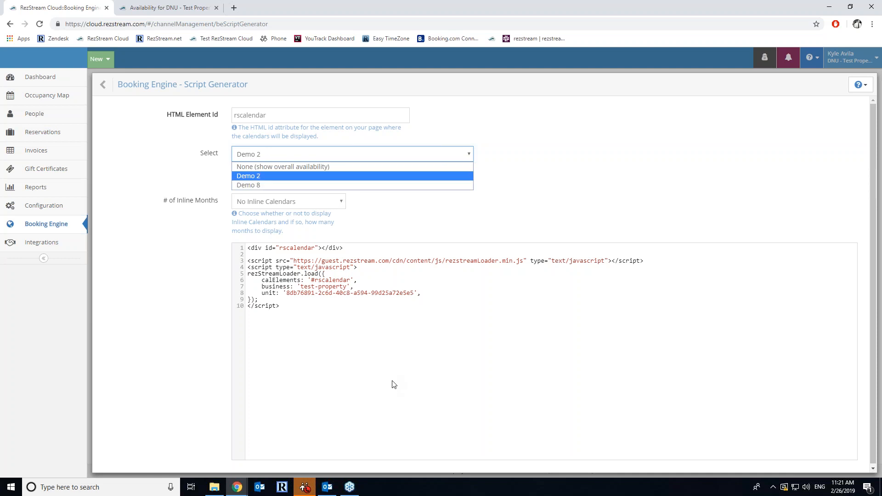
click(410, 368)
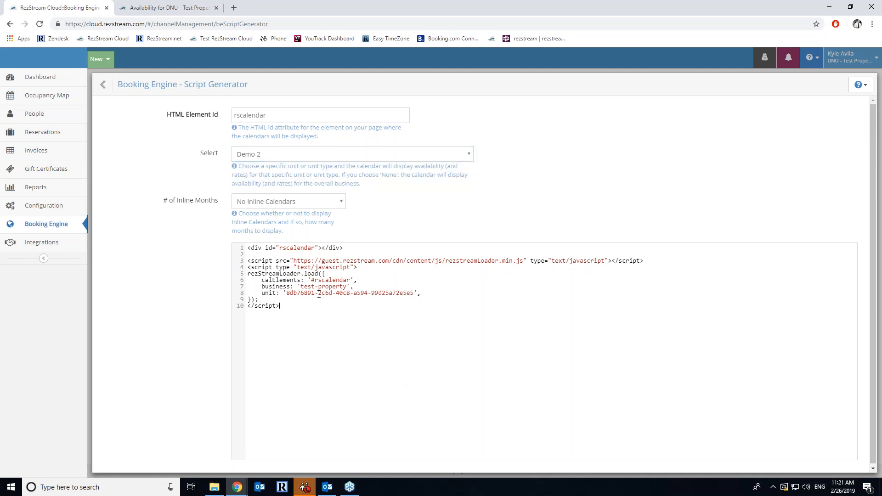
- Leave # of Inline Months unchanged, select the generated script code, and return to the settings list
click(291, 200)
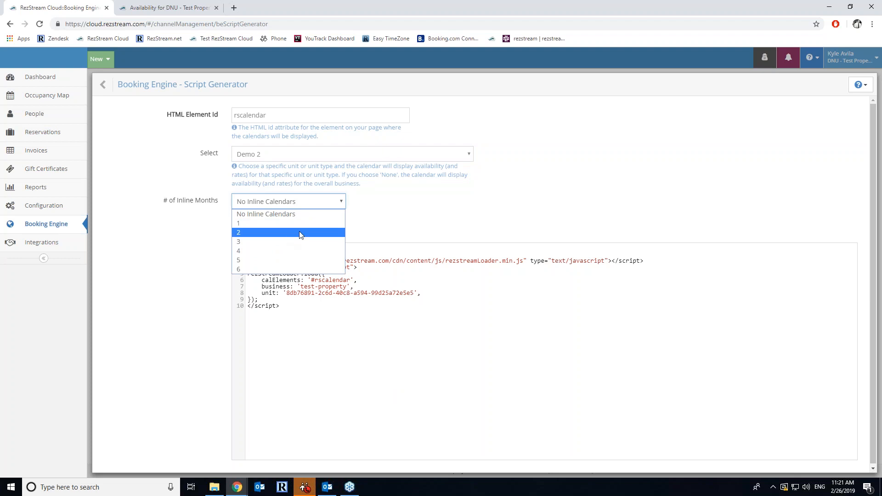
click(612, 210)
drag(286, 308, 251, 244)
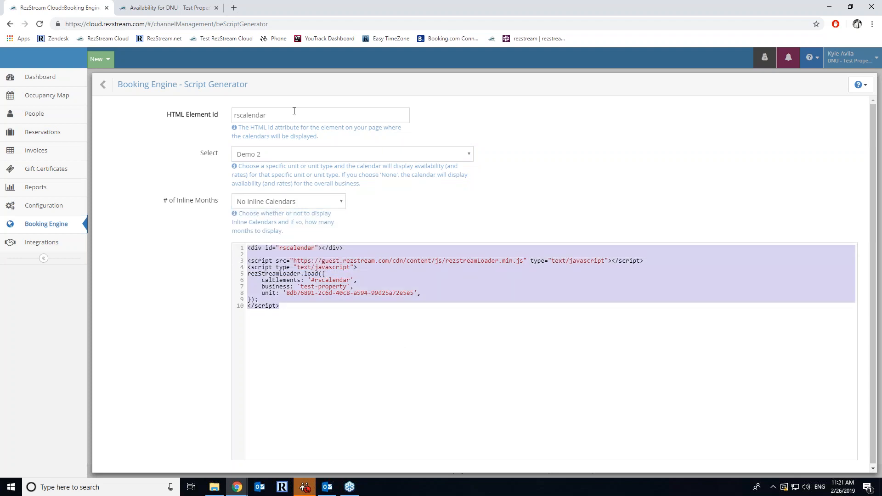
click(103, 84)
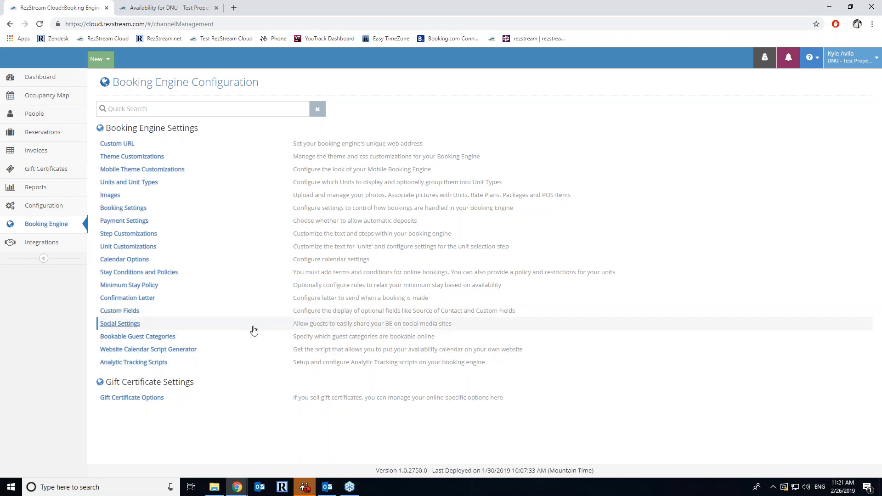
- Look through Gift Certificate Options, General Configuration and Payment Settings, including the new payment type form
click(147, 399)
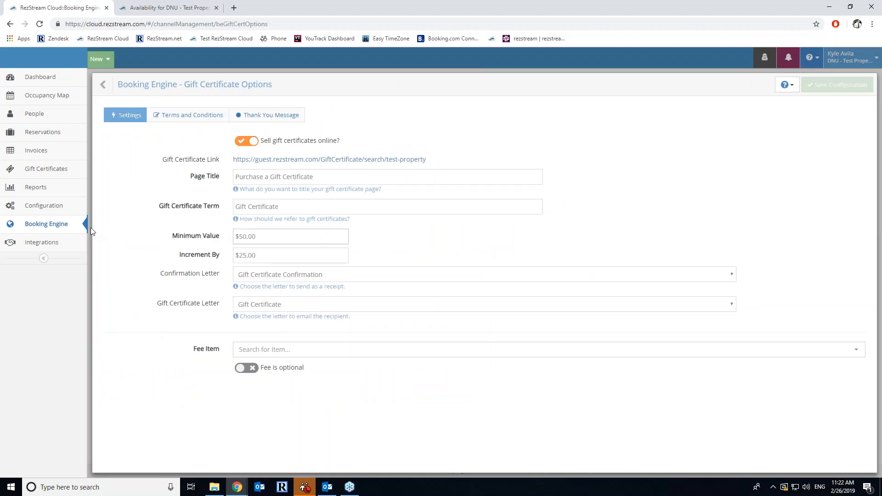
click(53, 227)
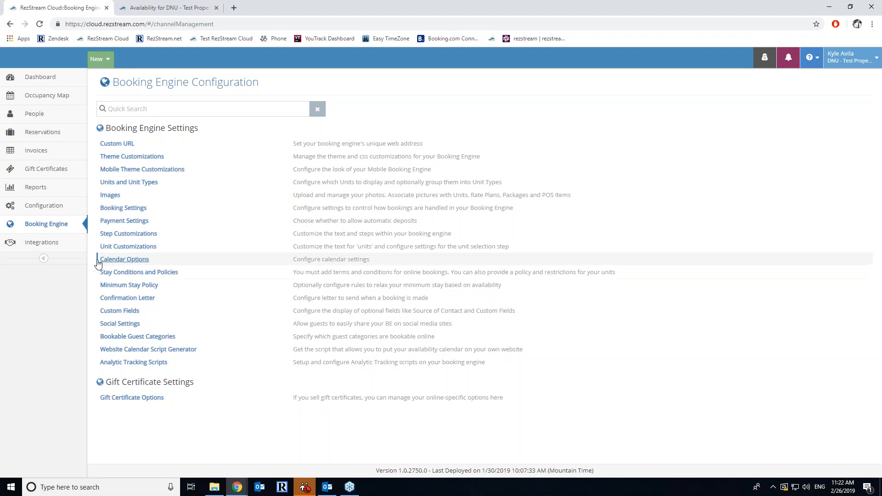
click(50, 212)
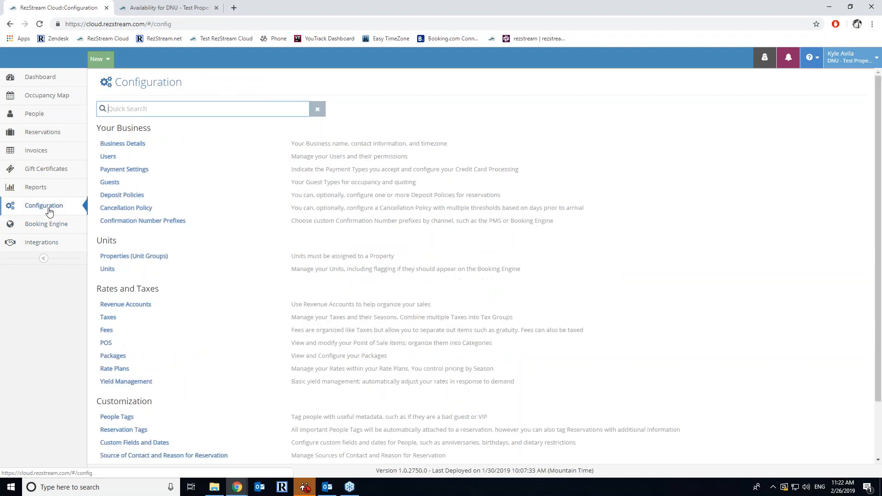
click(113, 173)
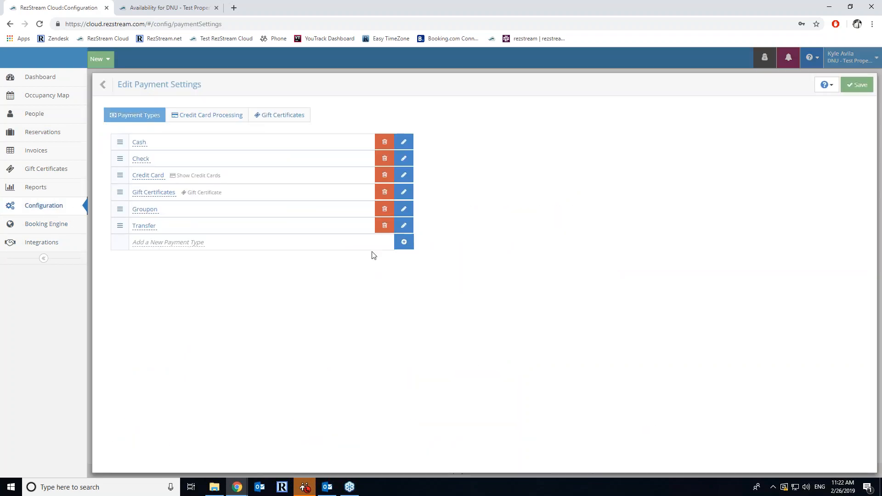
click(403, 242)
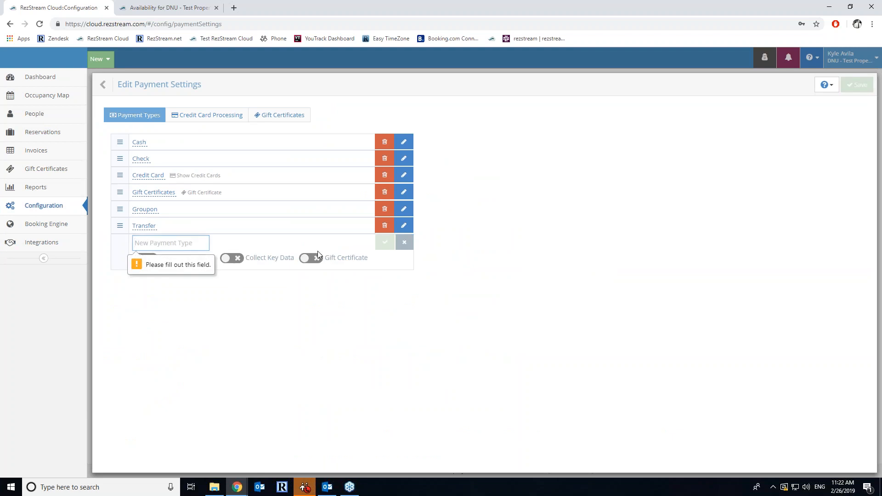
- Return to Booking Engine Configuration, decline Chrome's password update, and open Gift Certificate Options
click(55, 223)
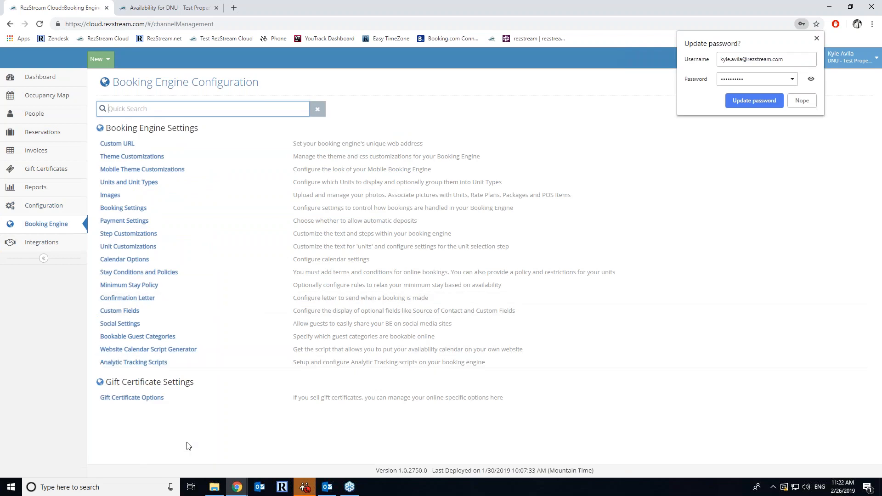
click(802, 100)
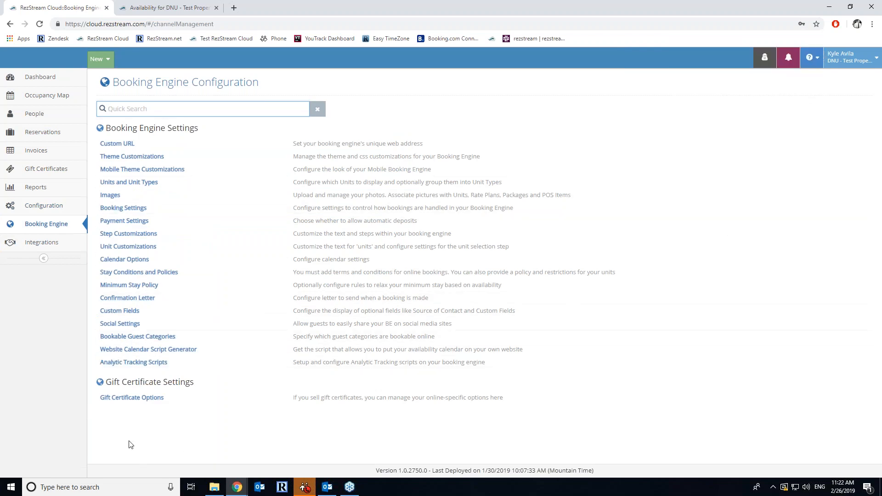
click(145, 398)
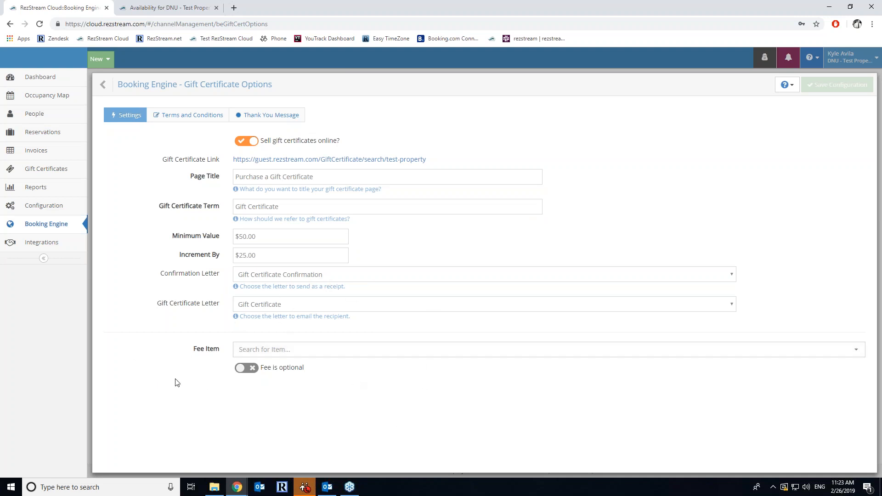
click(177, 116)
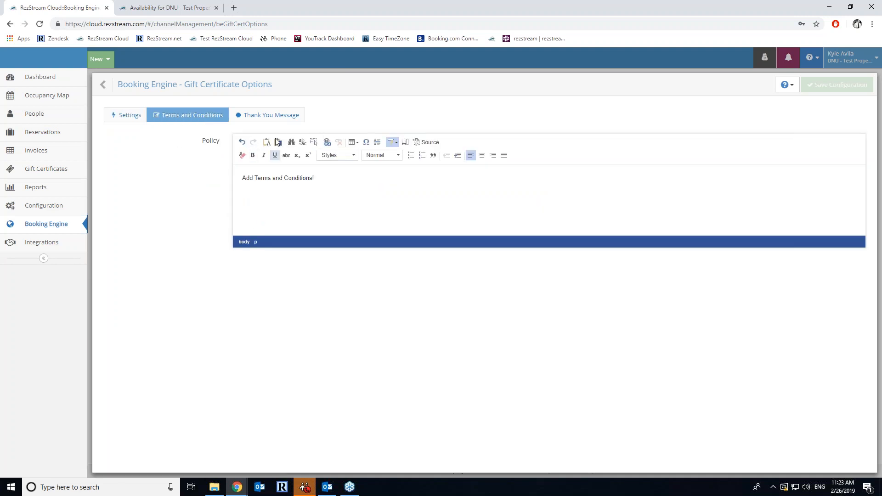
click(274, 116)
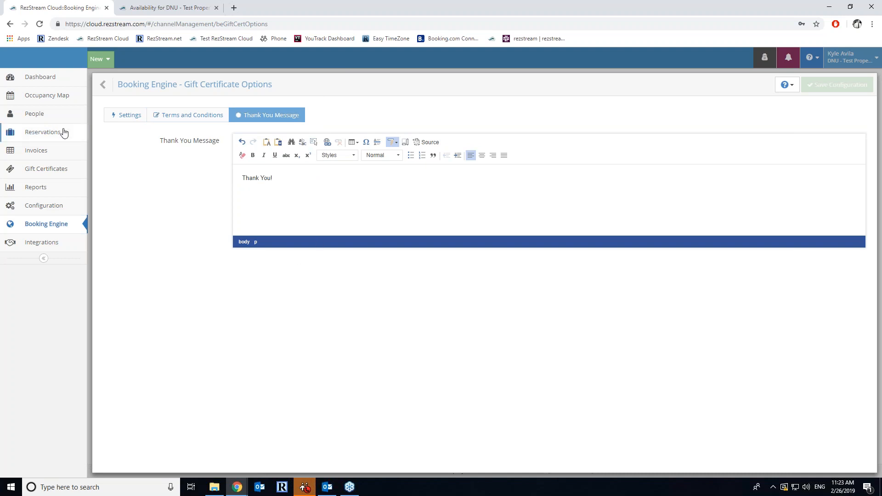
click(112, 117)
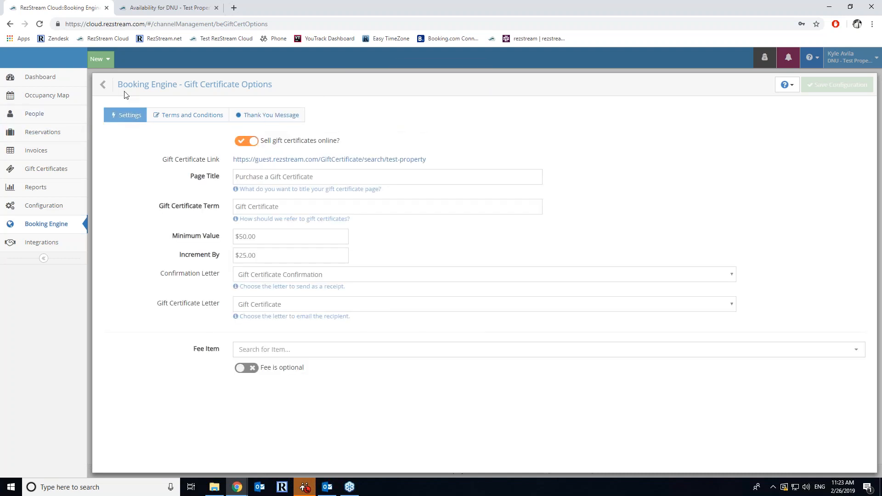
click(103, 84)
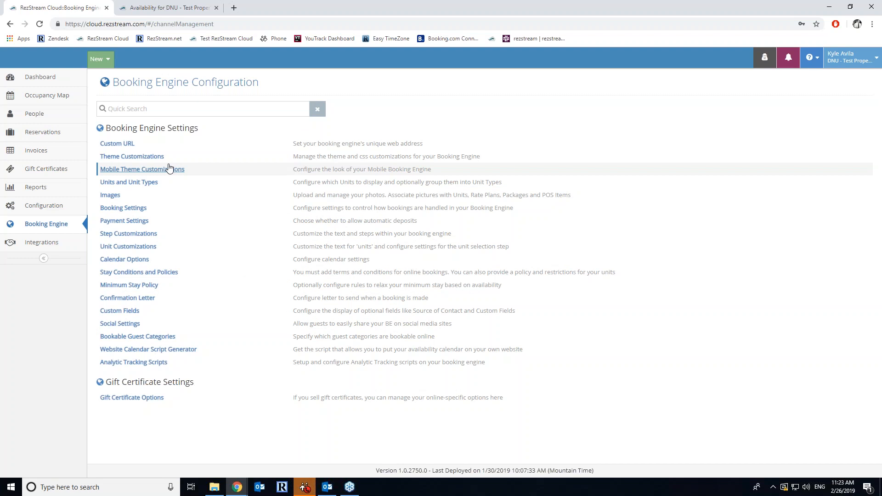
- On the guest booking site, search availability for September 1–4, 2019
click(201, 6)
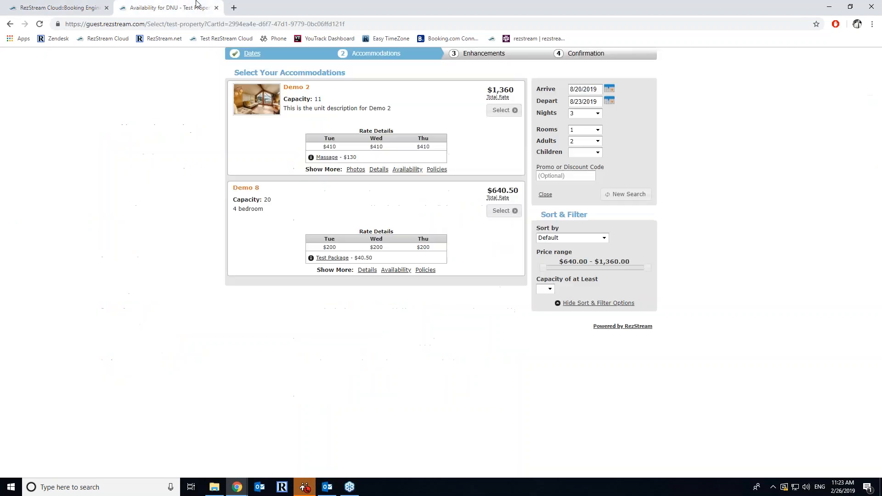
click(252, 53)
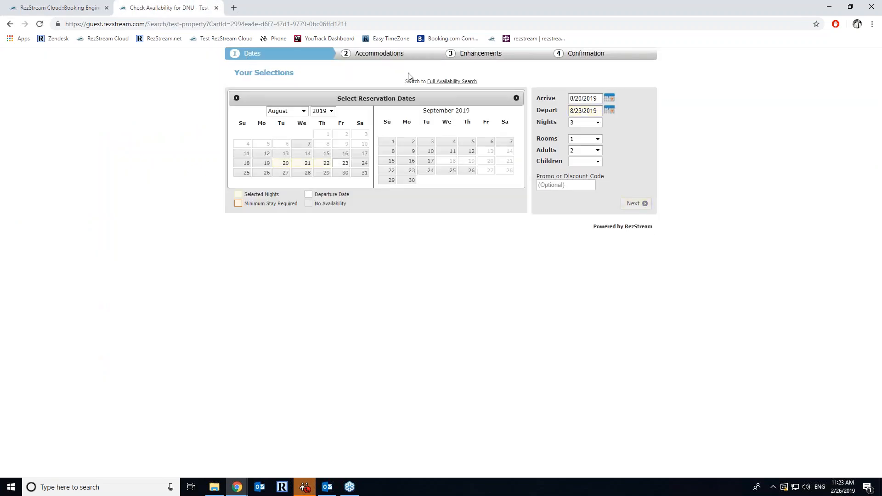
click(391, 141)
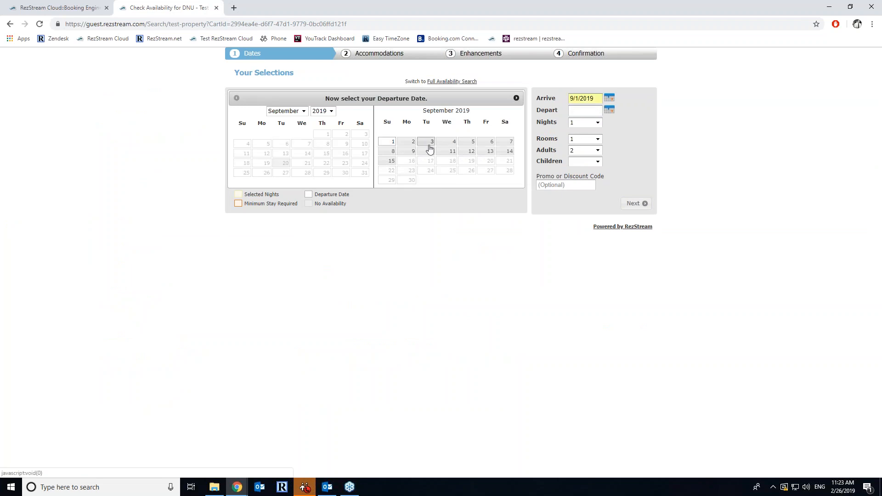
click(451, 141)
click(634, 204)
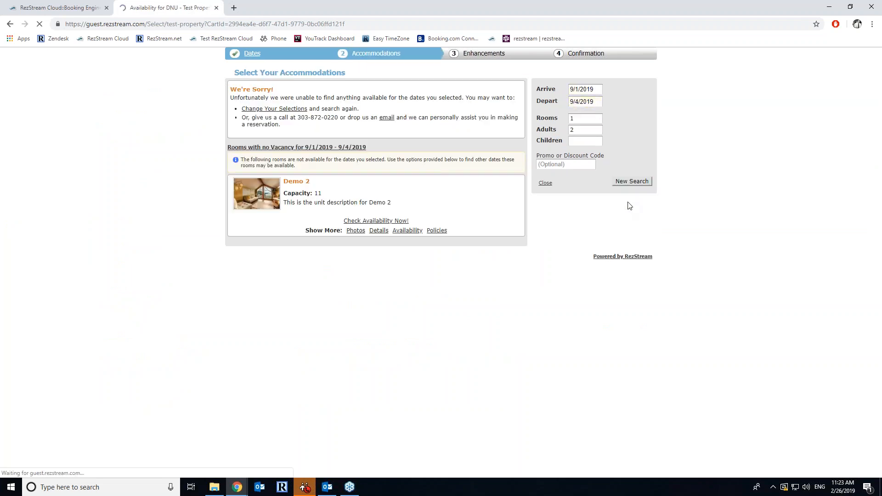
- Search availability for July 21–24, 2019 instead
click(250, 55)
click(286, 110)
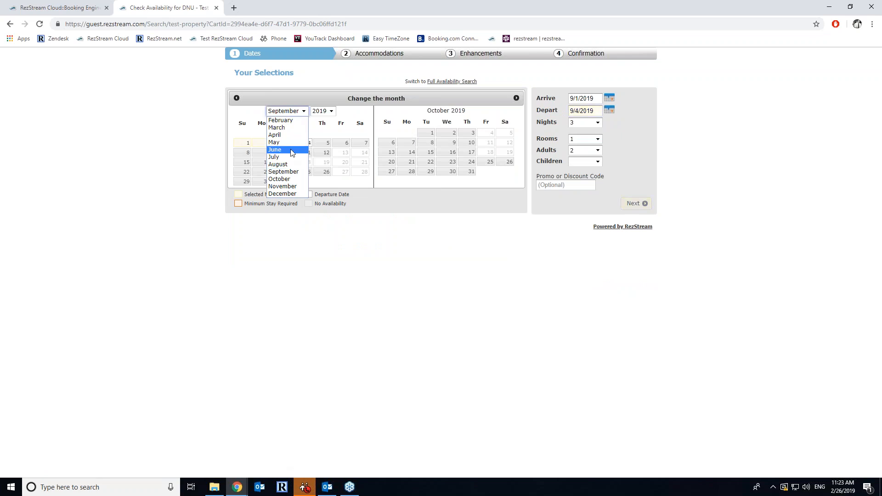
click(282, 146)
click(391, 162)
click(450, 162)
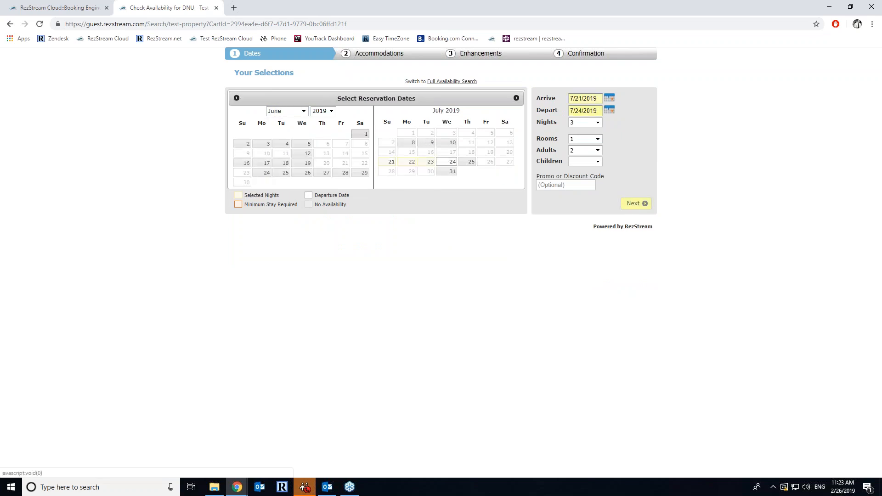
click(634, 204)
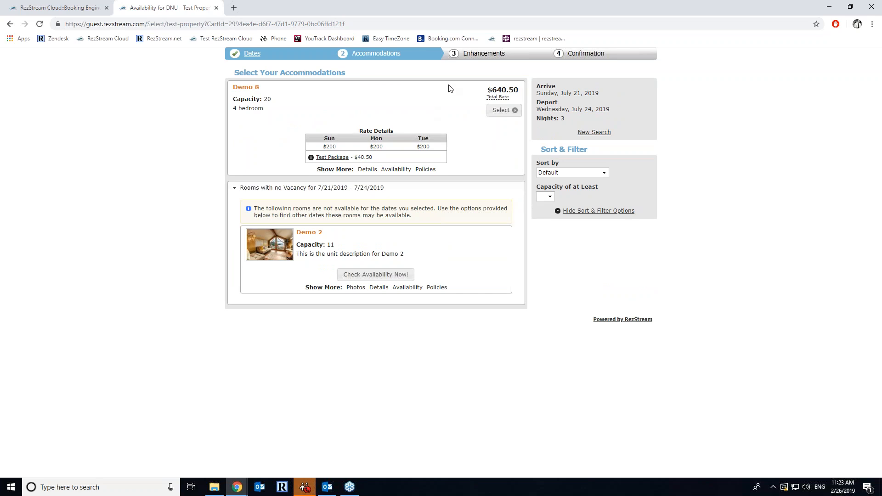
- Select Demo 8, add one 20# ice extra, and continue to the confirmation form
click(510, 111)
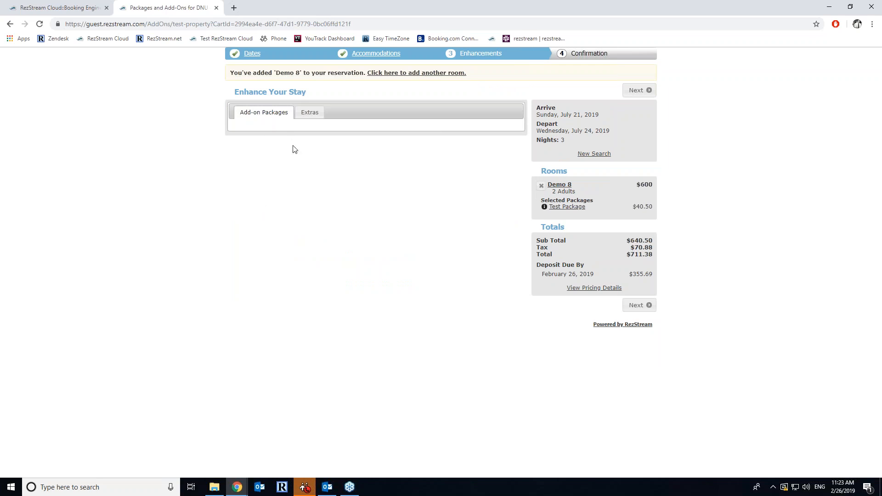
click(304, 112)
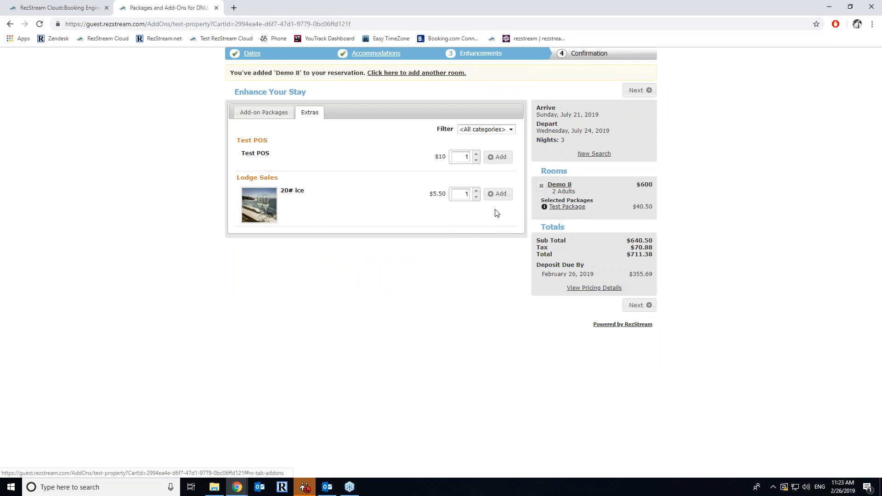
click(498, 193)
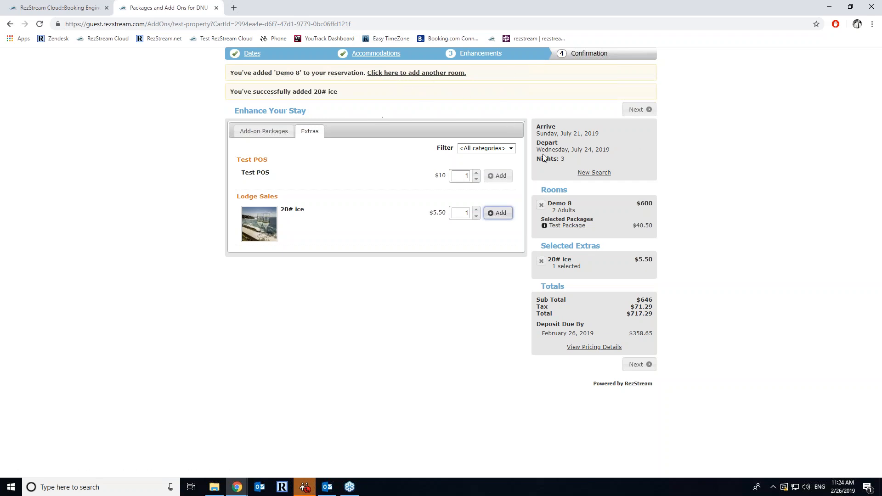
click(640, 114)
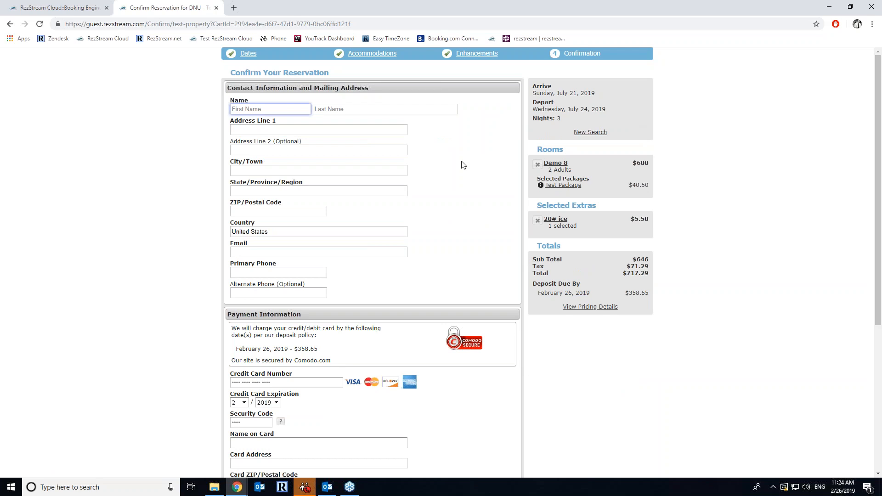
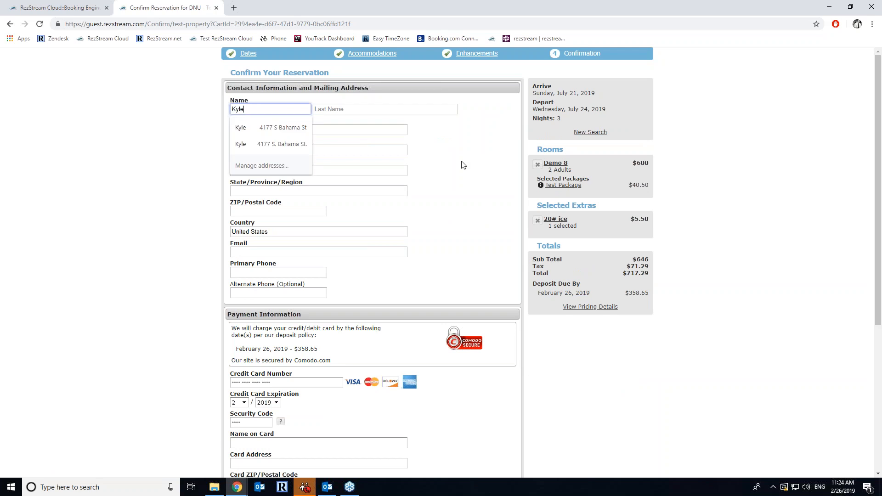
- Enter the guest's first name, last name and street address
key(Tab)
key(Tab)
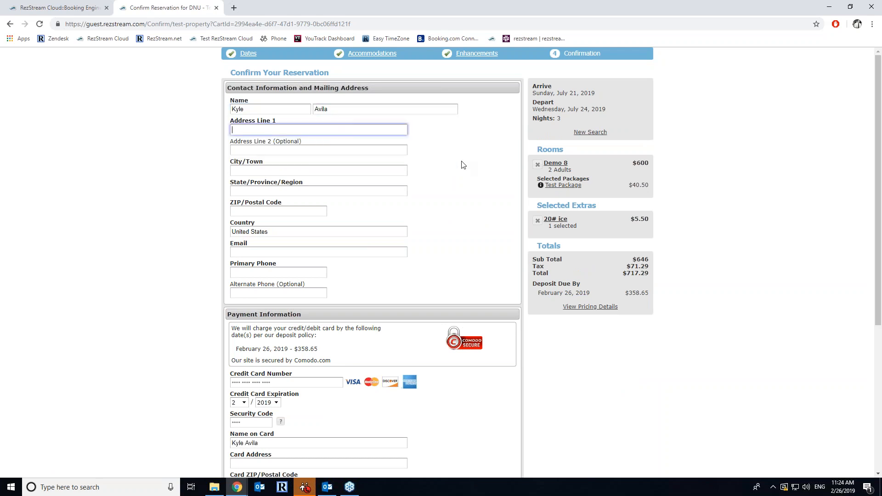
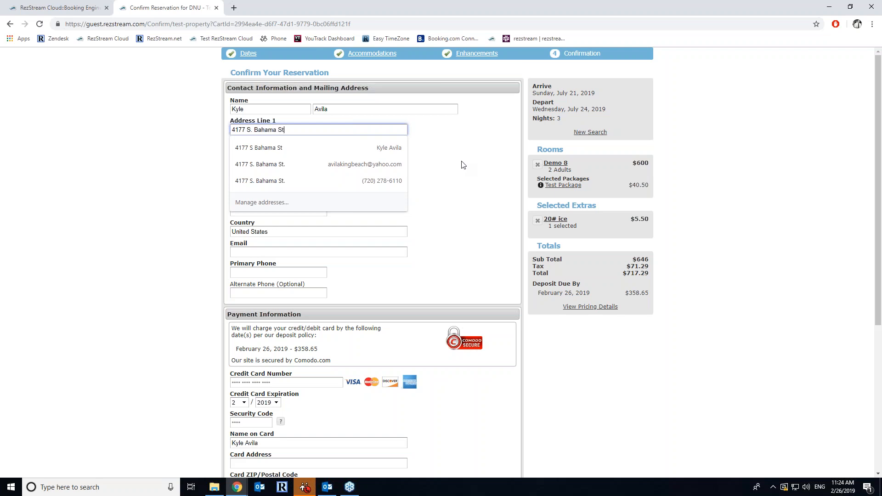
key(Tab)
- Fill in the mailing address city, state and ZIP code
key(Tab)
text(Auror)
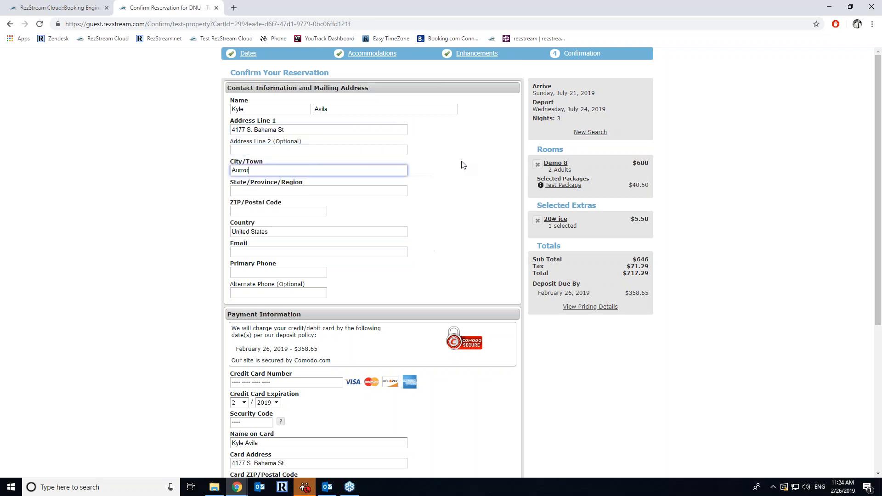
key(BackSpace)
key(BackSpace)
text(a)
key(Tab)
text(C)
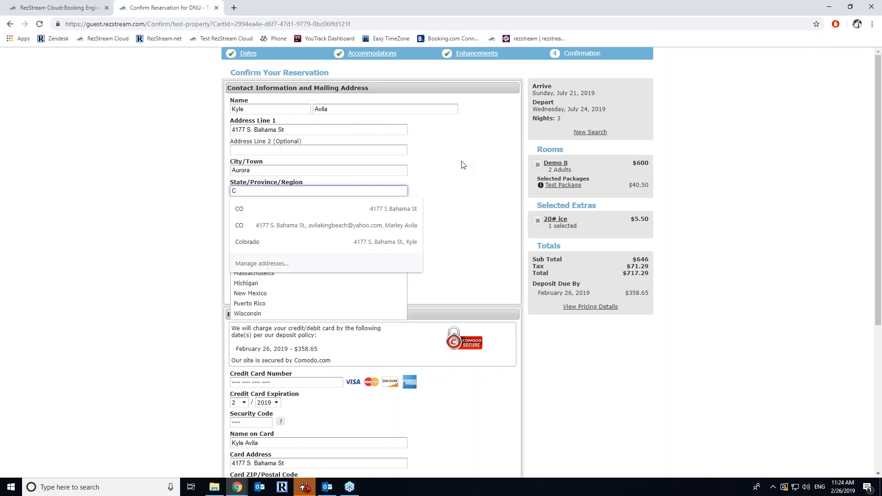
text(olorado)
key(Tab)
text(80013)
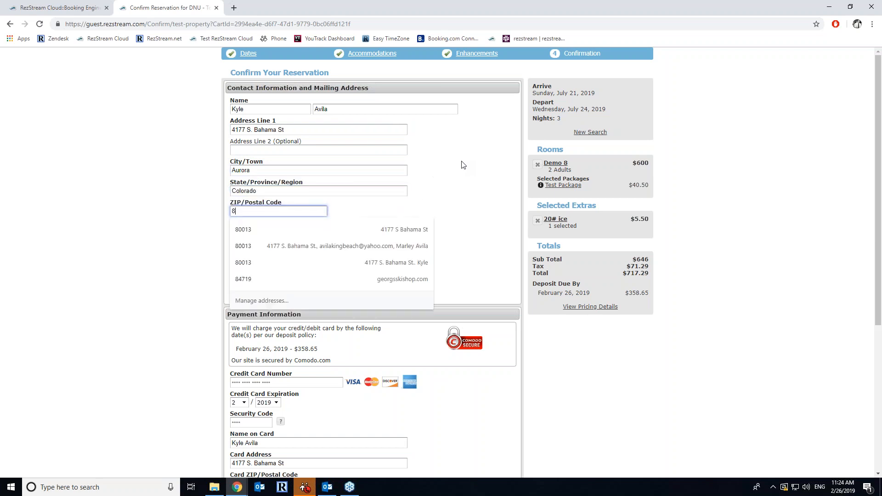
key(Tab)
key(Tab)
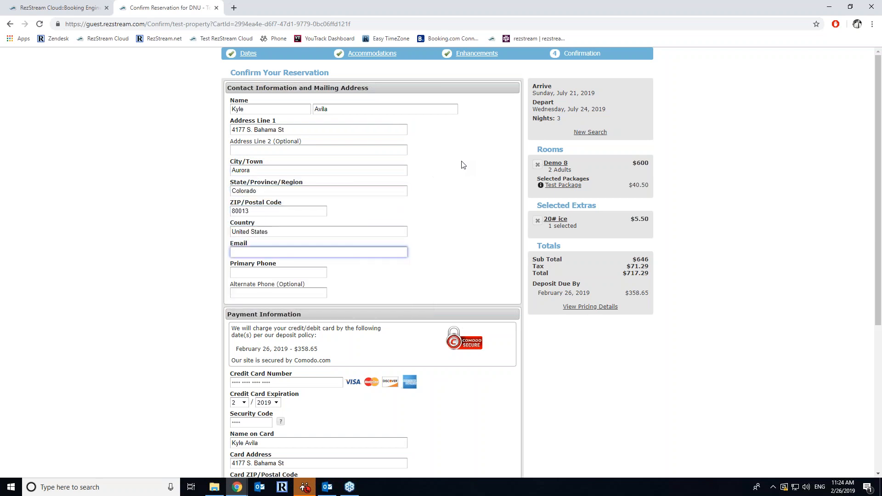
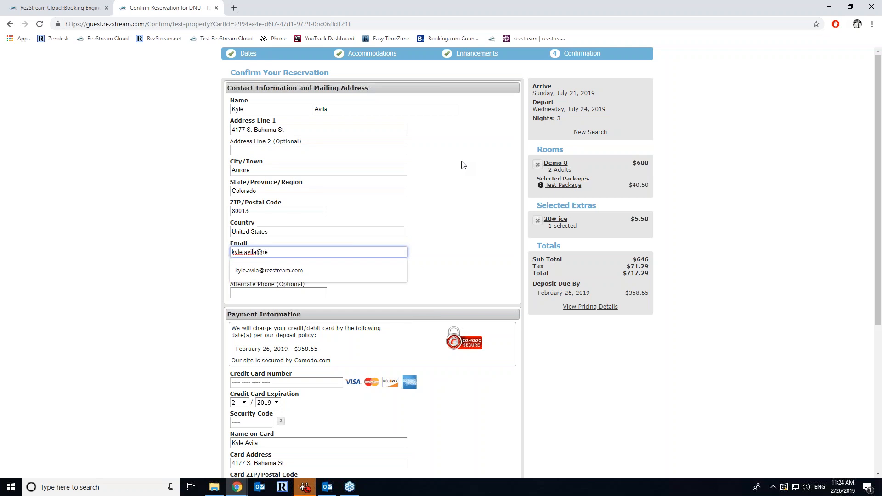
- Enter the guest's e-mail address and primary phone number
key(Tab)
key(Tab)
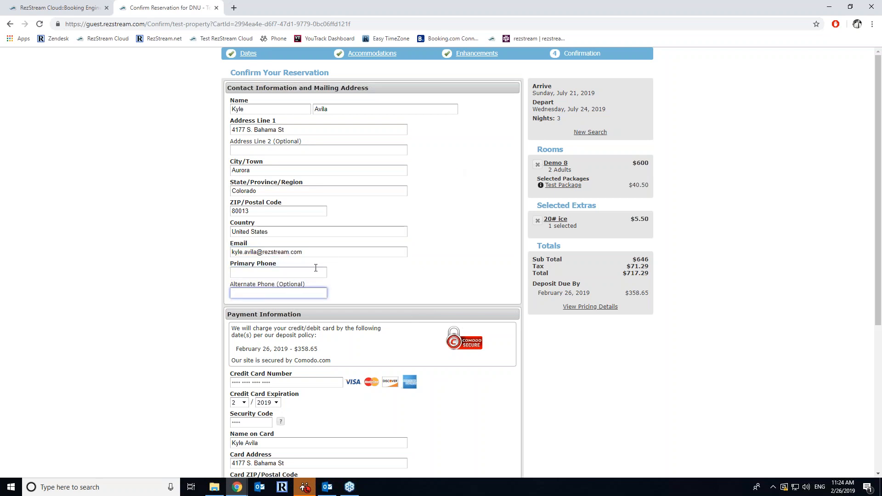
click(316, 268)
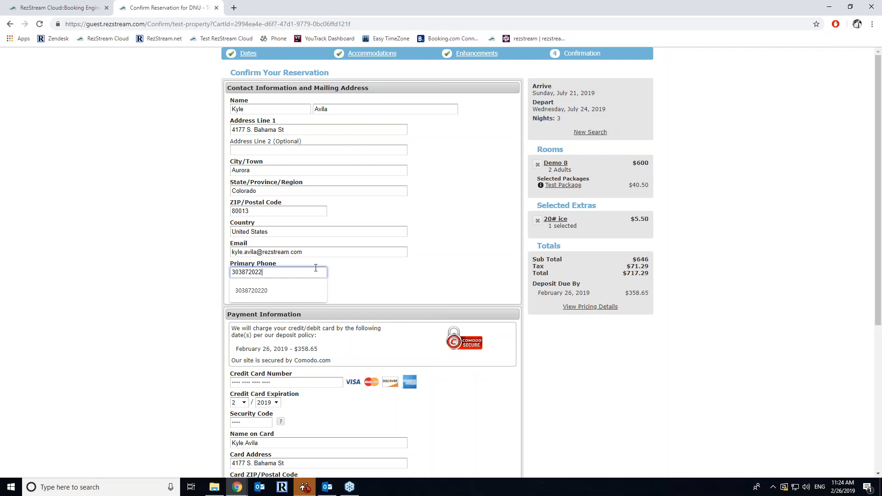
key(Tab)
key(Tab)
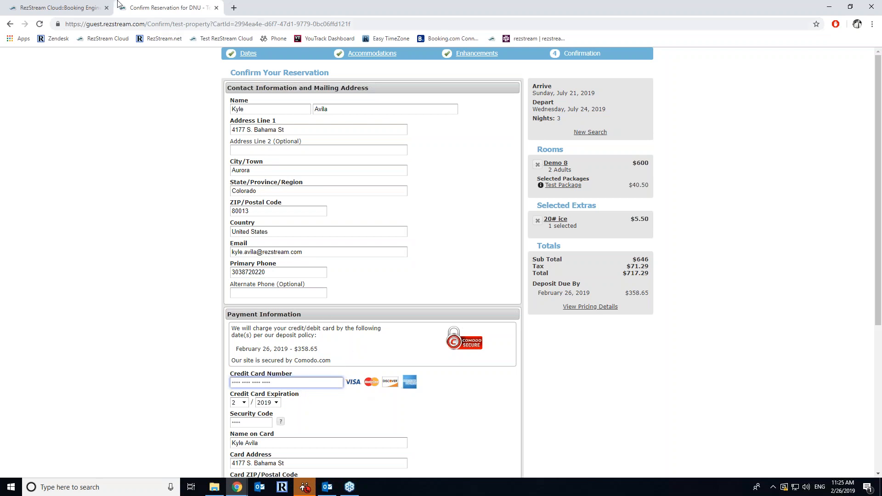
- Check the Deposit Policy (50% of total, due 0 days after booking), then return to the confirmation tab
click(97, 4)
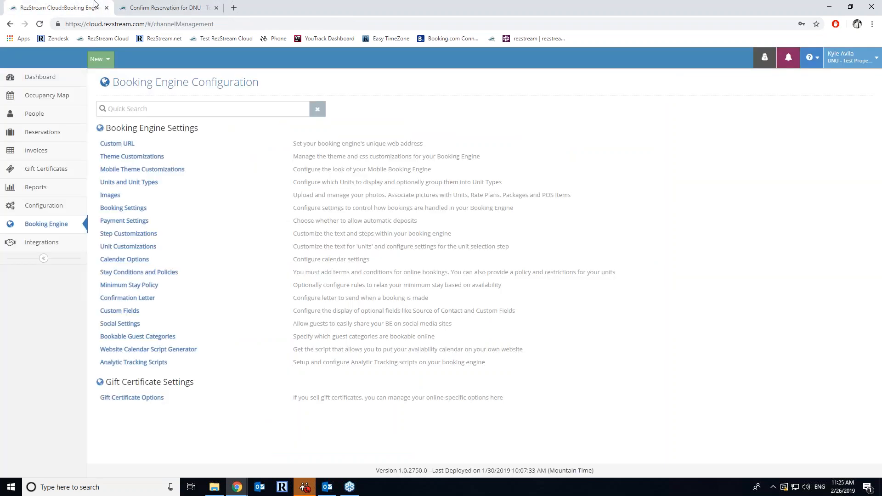
click(56, 205)
click(122, 196)
click(121, 139)
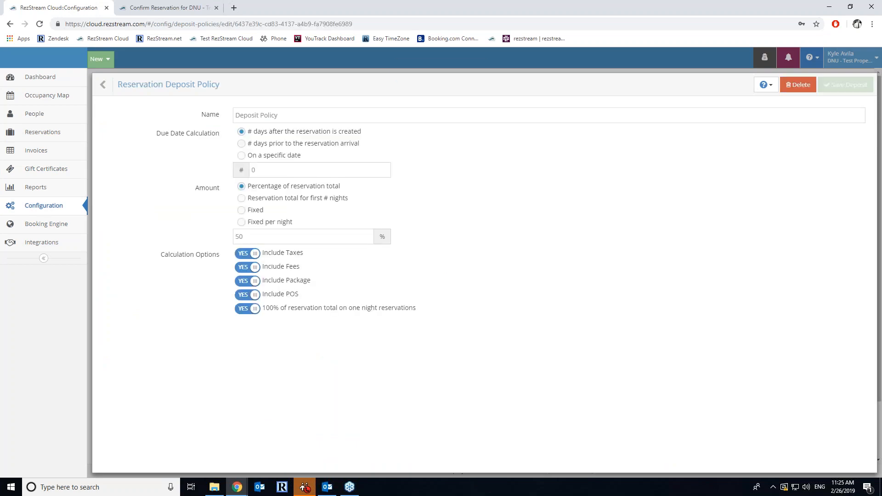
click(104, 85)
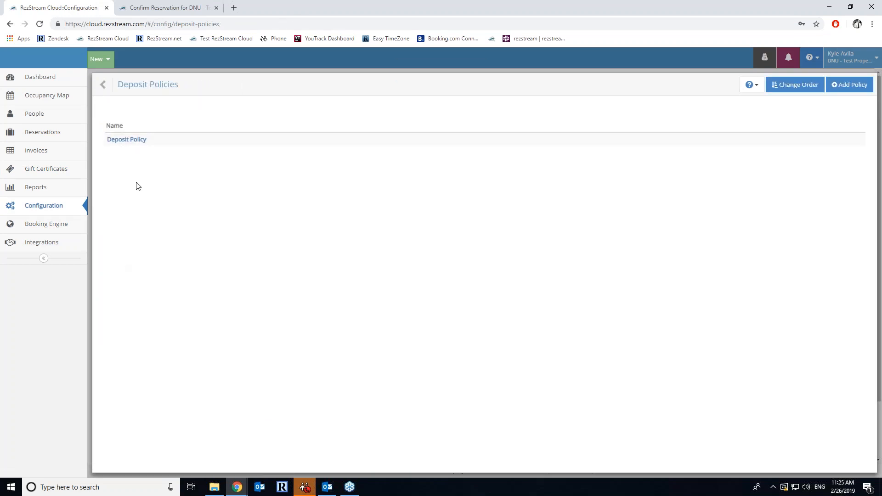
click(136, 140)
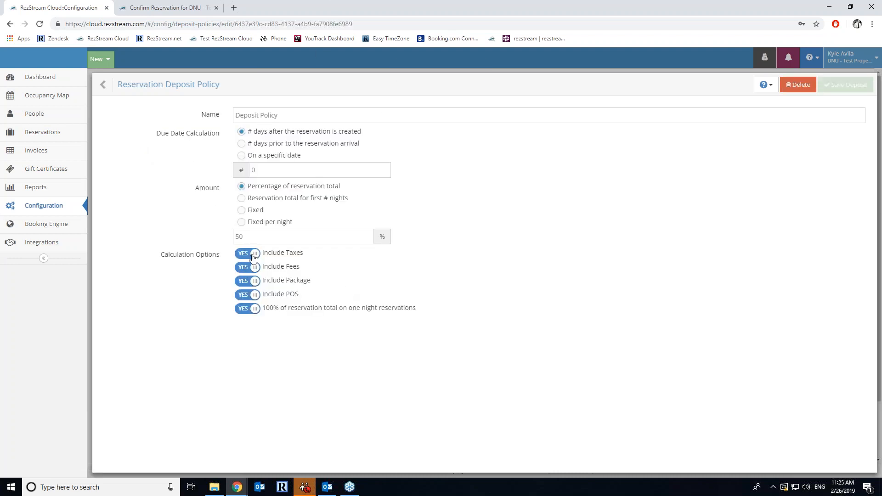
click(193, 7)
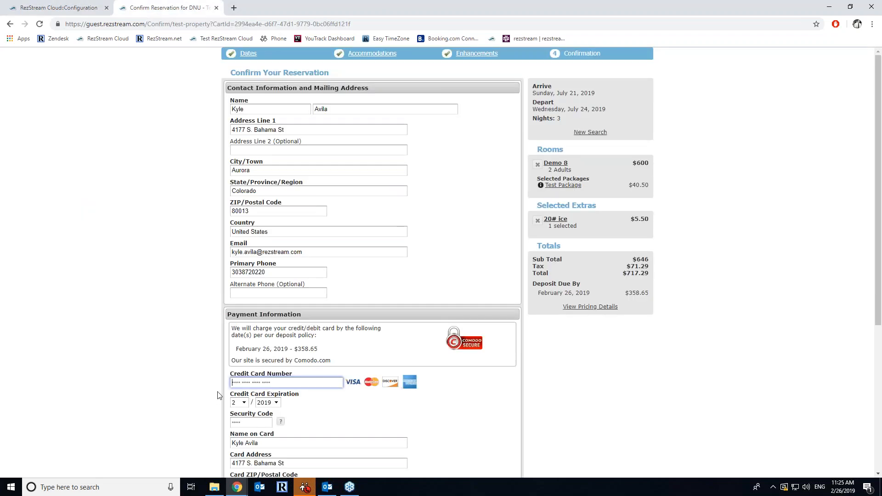
- Enter the Visa test card number, 2/2020 expiry and security code
click(233, 384)
text(4)
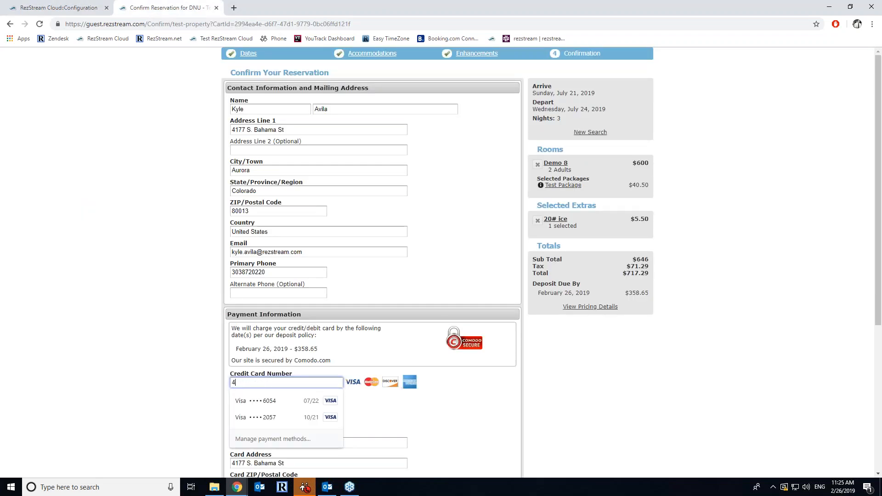
text(1111111111)
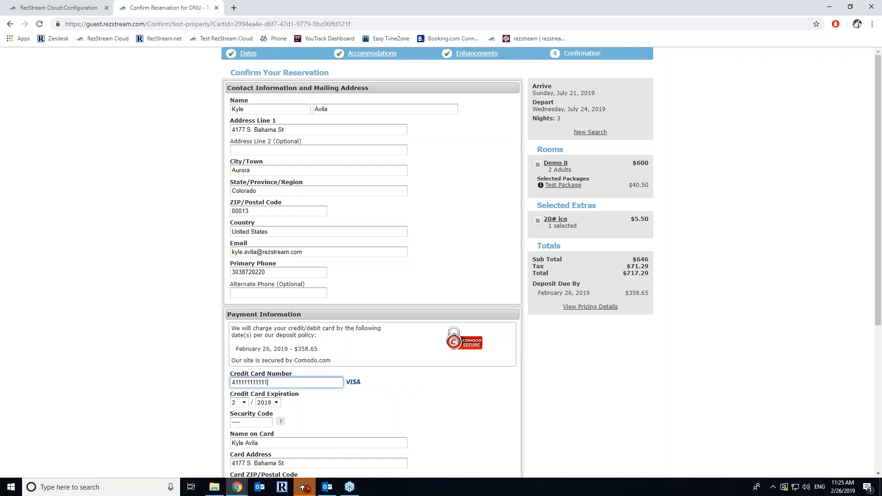
key(Tab)
key(Tab)
key(Down)
key(Tab)
text(12)
key(Tab)
key(Tab)
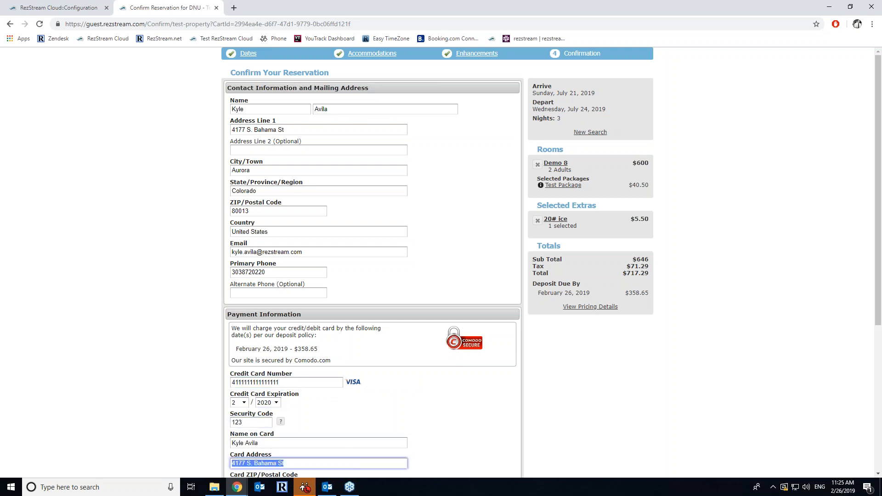
- Choose Friends & Family as the visit purpose and Facebook as the referral source
scroll(333, 375, down, 3)
scroll(363, 387, down, 2)
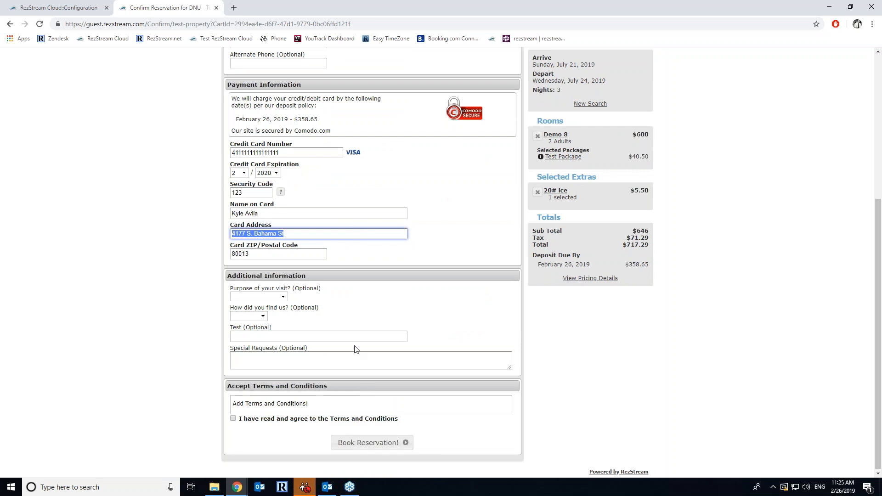
click(282, 298)
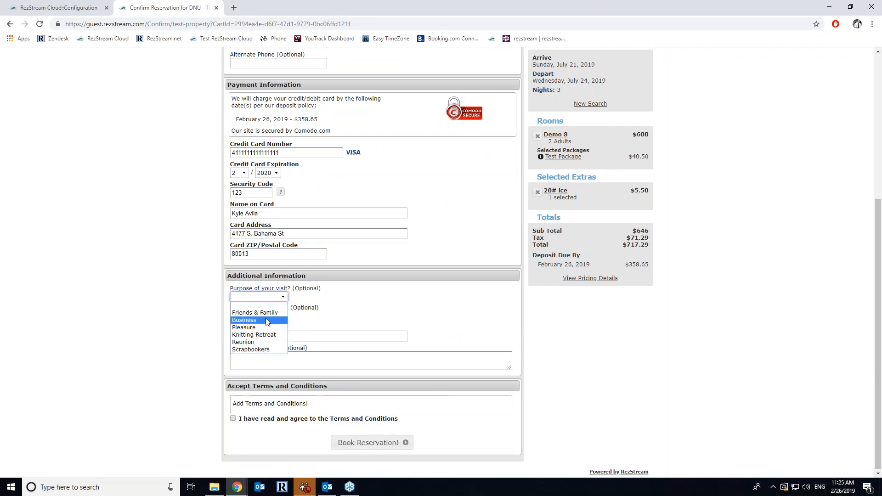
click(264, 313)
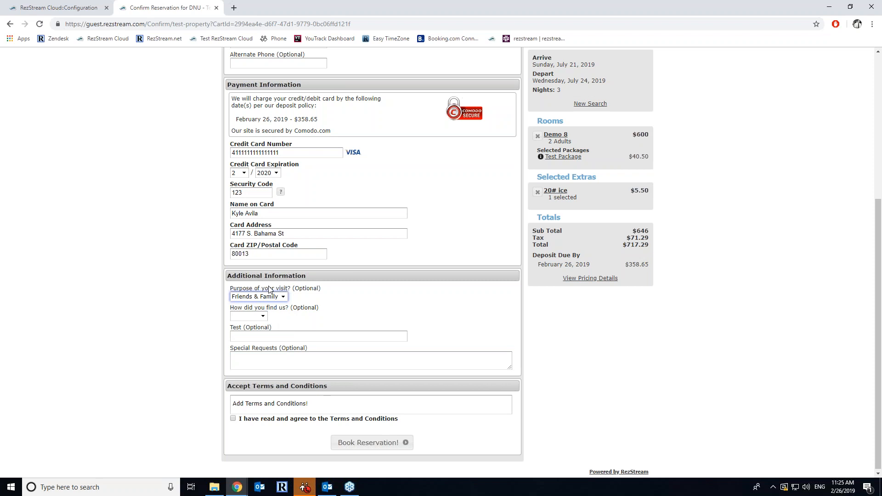
click(262, 316)
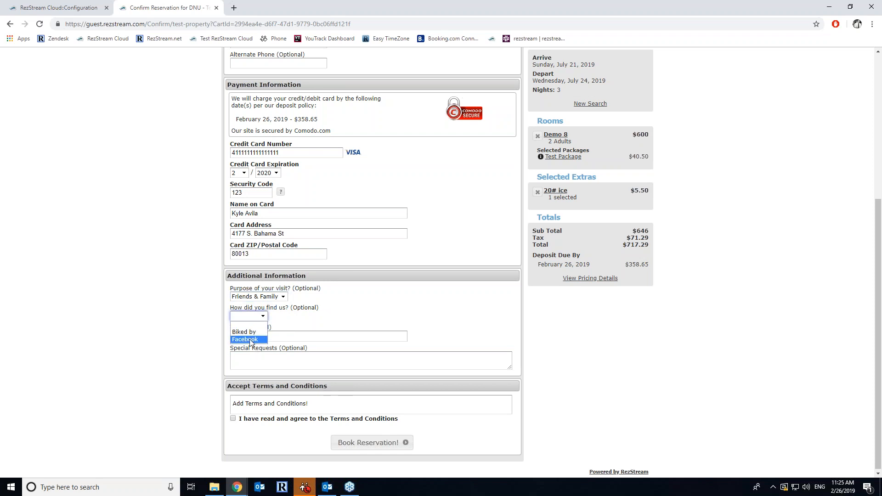
click(257, 340)
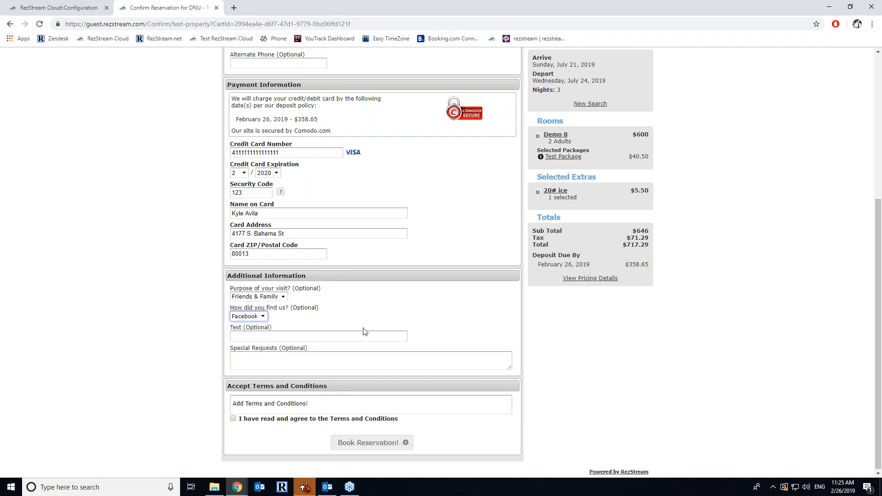
- Type Test in the Test field, accept the terms, and submit the booking
click(260, 336)
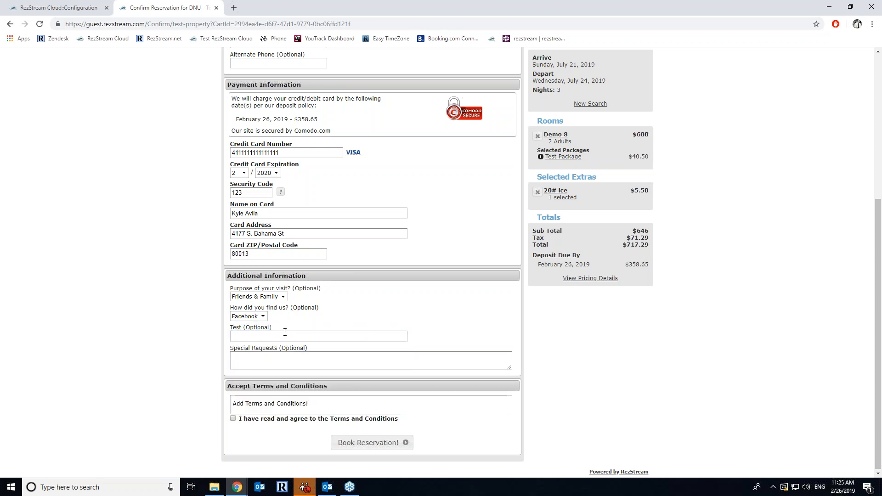
click(277, 333)
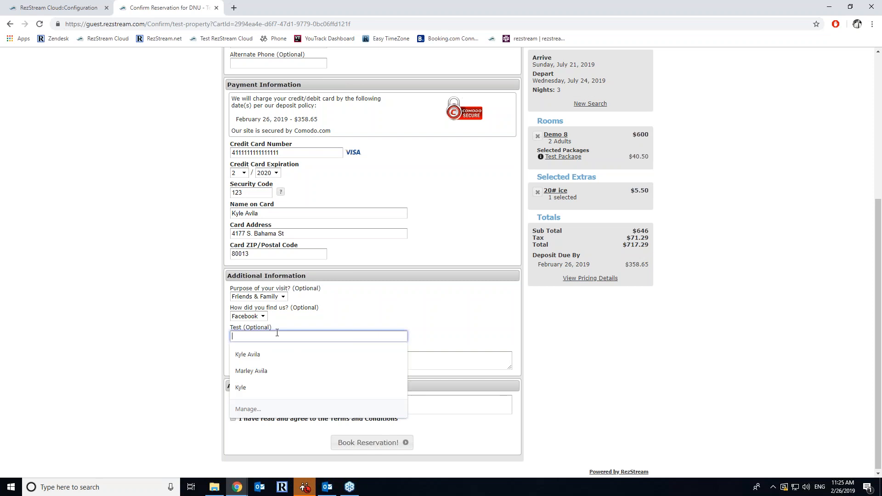
text(st)
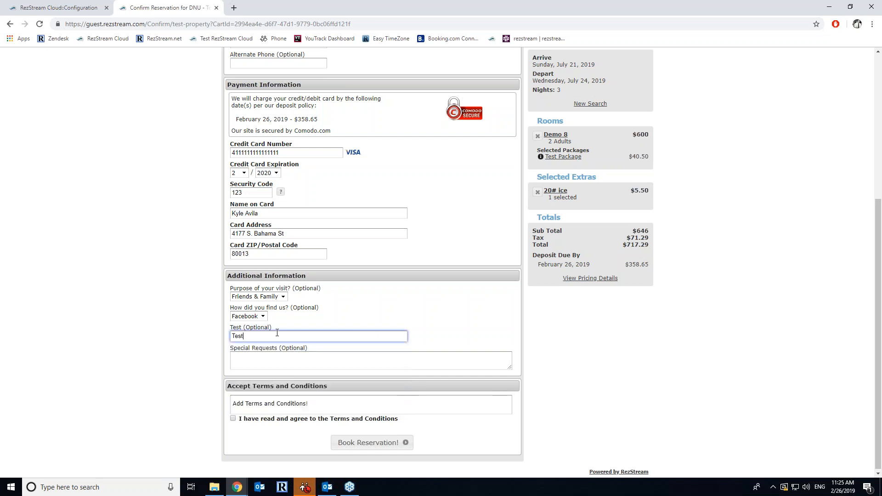
click(245, 365)
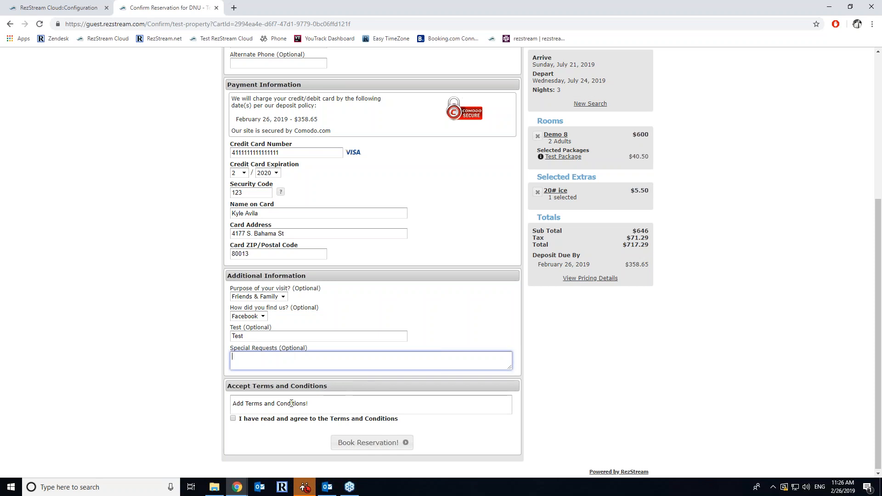
click(233, 418)
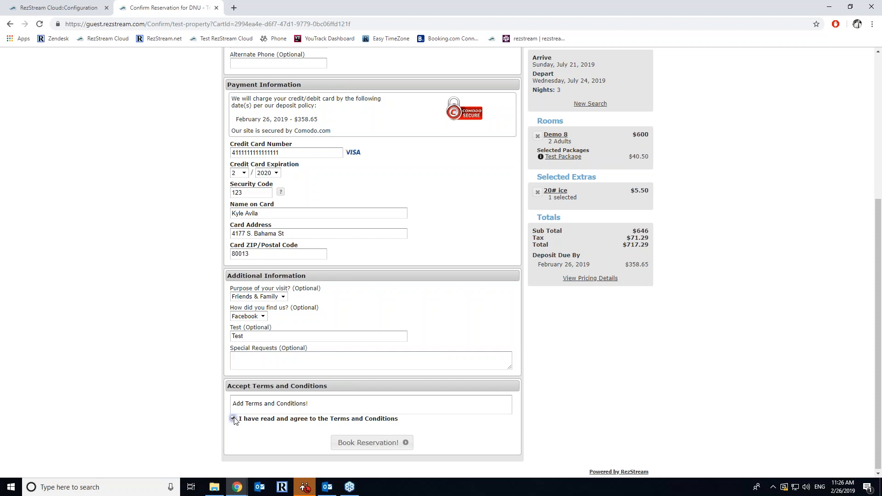
click(350, 443)
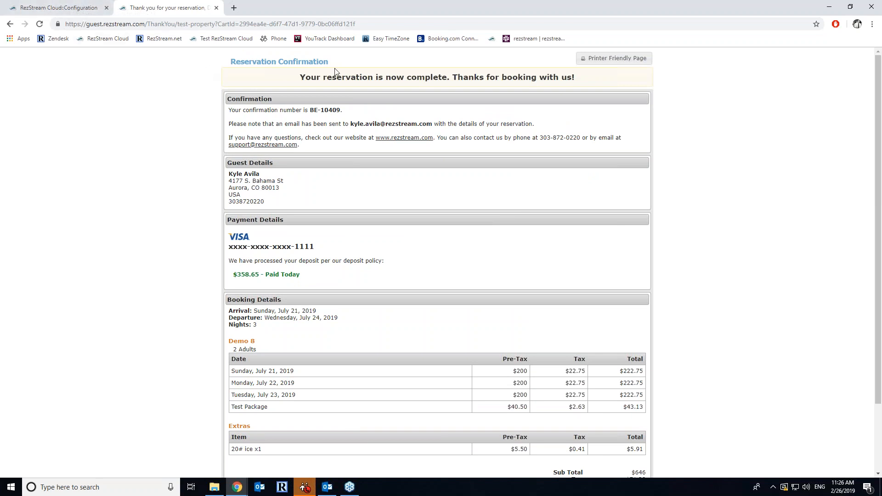
- Once the reservation confirmation loads, switch to the RezStream Cloud admin tab
click(69, 5)
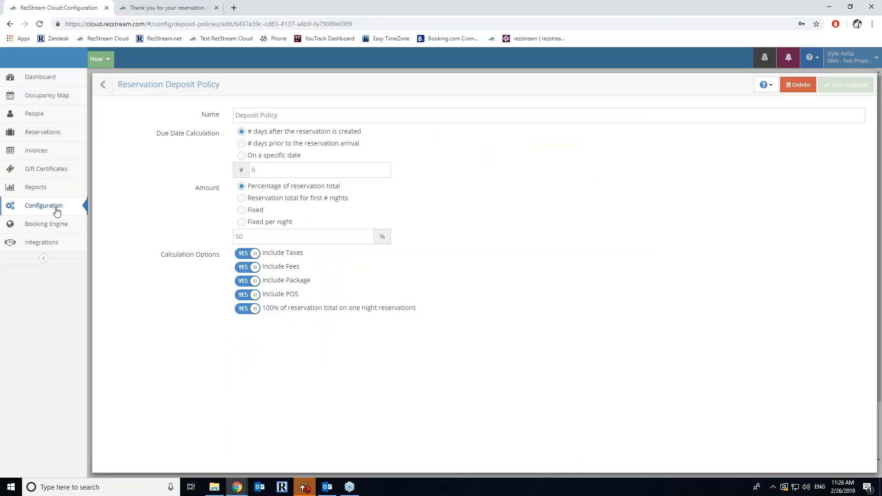
- Find the new booking under the Dashboard's Recent Reservations, then return to the Thank You tab
click(51, 224)
click(120, 224)
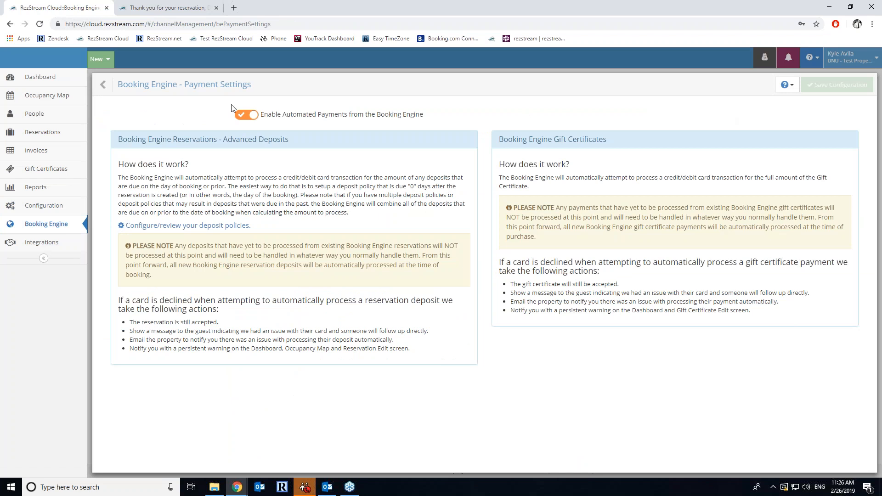
click(53, 78)
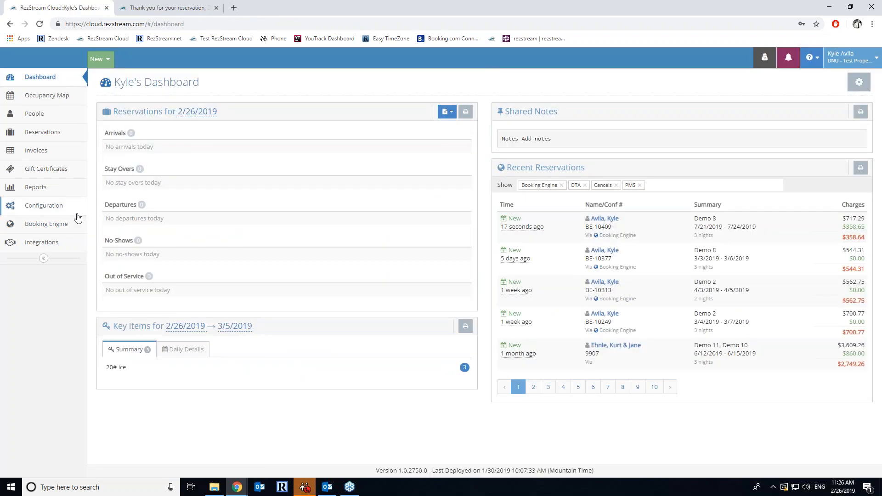
click(60, 226)
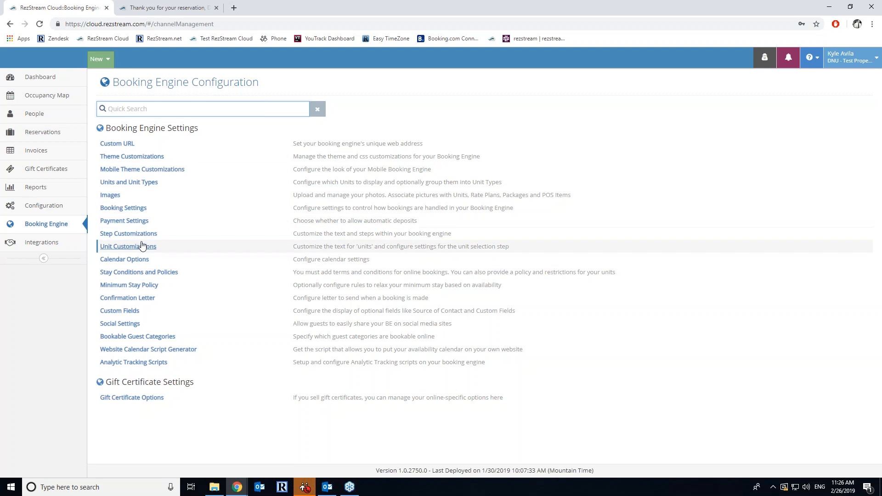
click(174, 8)
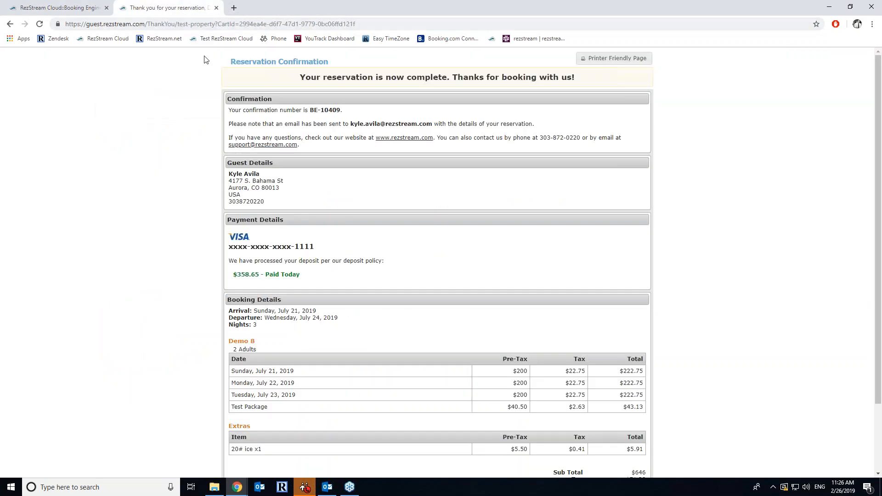
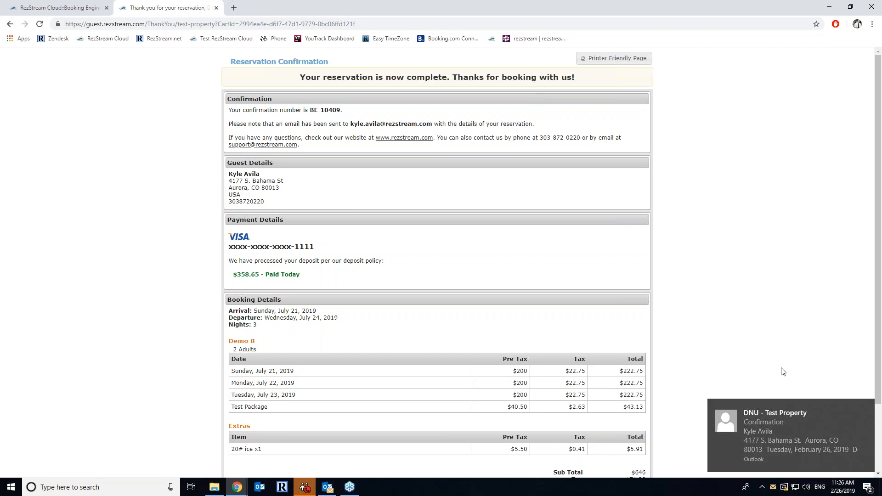
- Open the newest booking engine reservation from the RezStream Dashboard to check its details
click(870, 408)
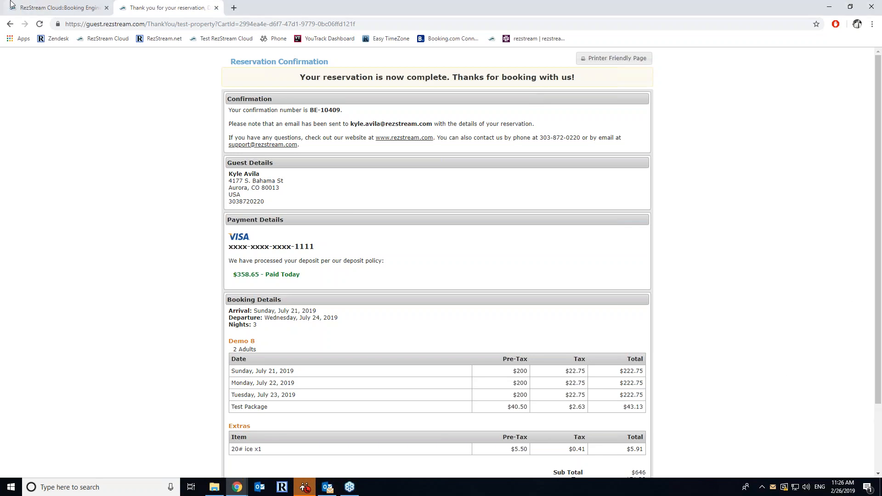
click(55, 7)
click(67, 82)
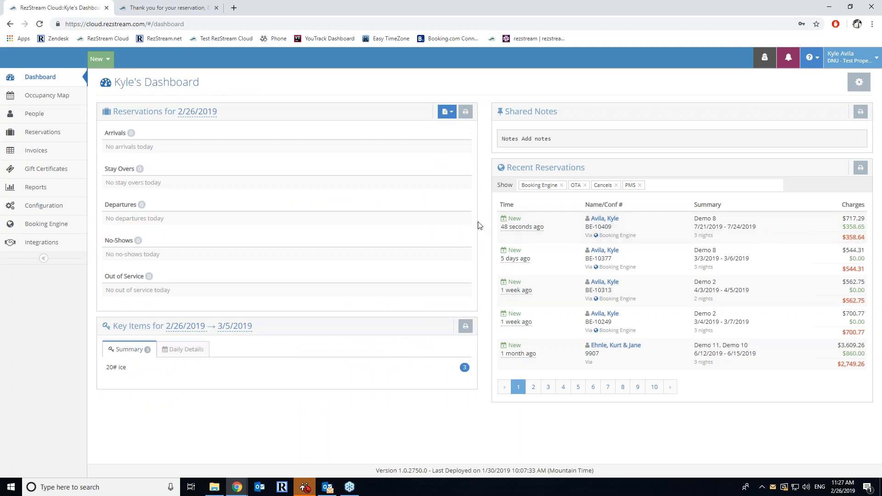
click(606, 218)
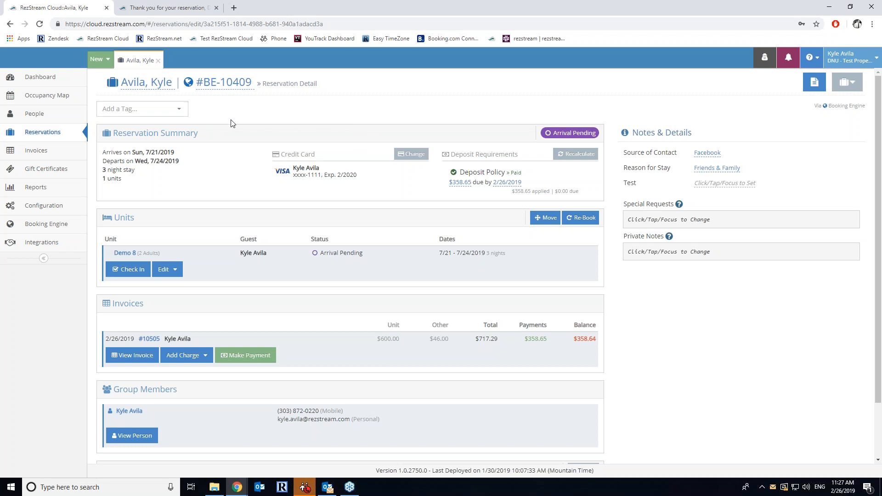
- Glance at the guest confirmation tab, then reload the Dashboard in the admin tab
click(144, 10)
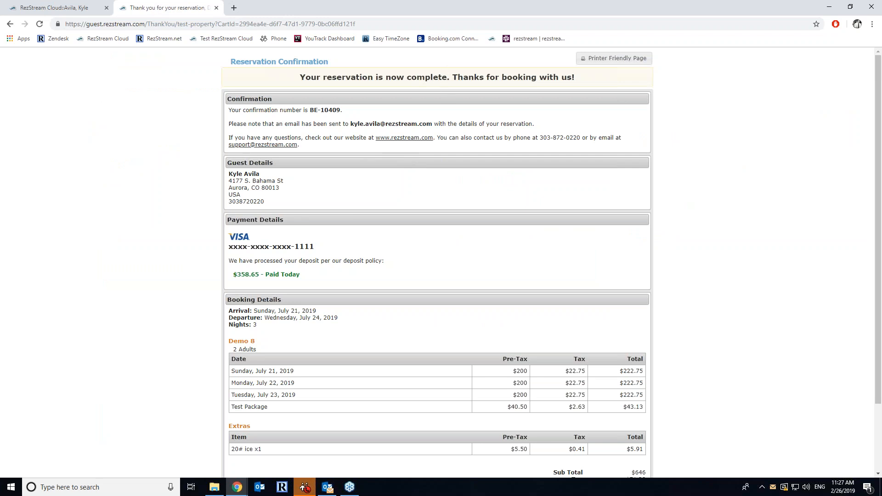
click(53, 8)
click(58, 79)
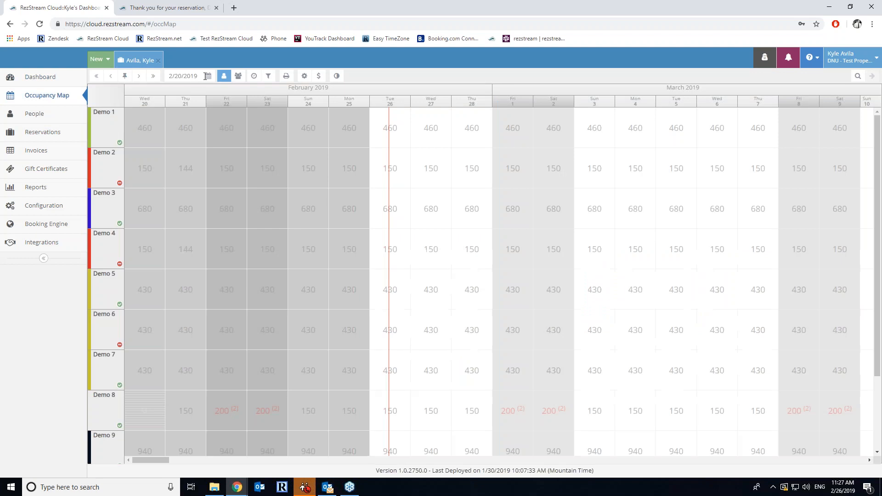
drag(201, 76, 143, 77)
text(7/21/2019)
key(Return)
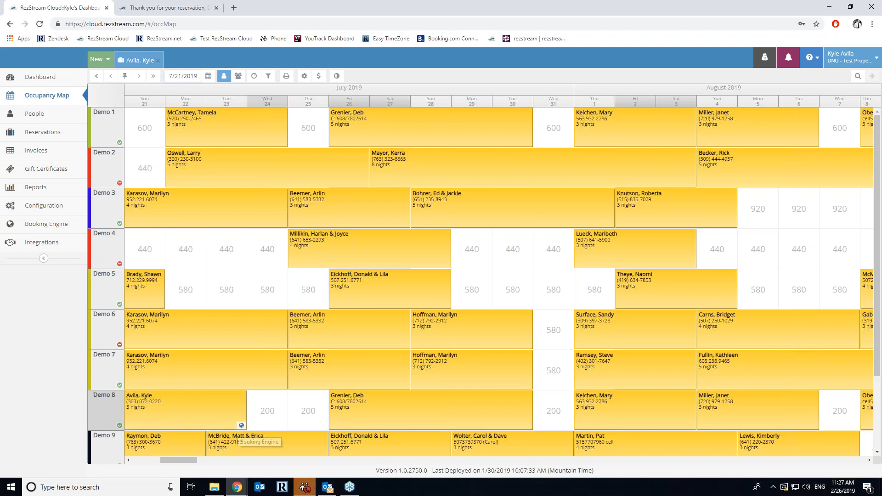
click(57, 76)
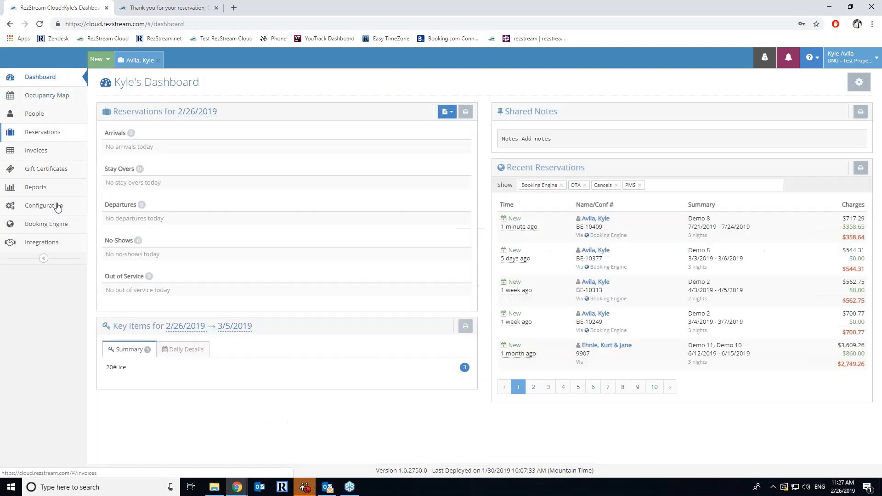
- Follow the Gift Certificate Link under Booking Engine's Gift Certificate Options to the guest purchase page
click(53, 229)
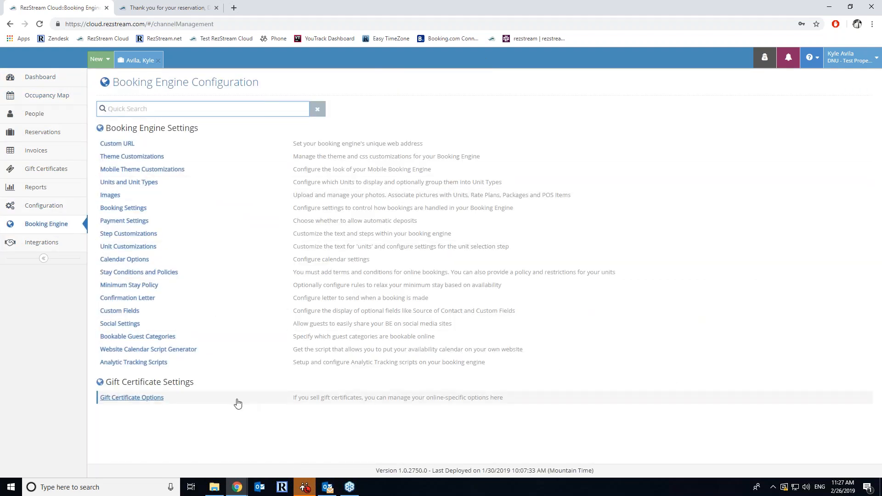
click(147, 399)
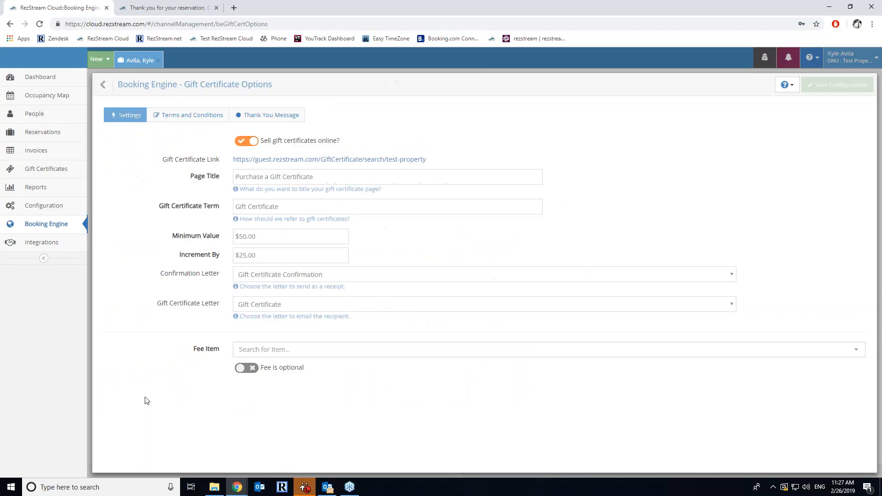
click(331, 159)
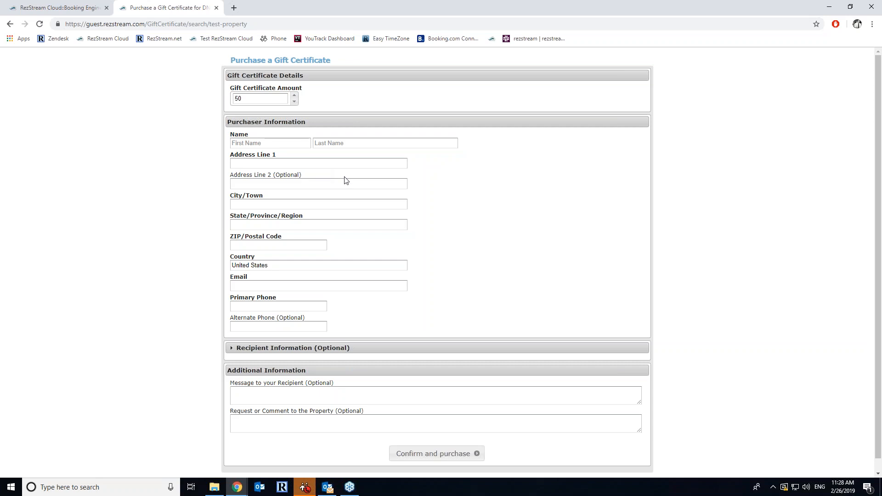
- Set the gift certificate amount to 100 and enter the purchaser's first and last name
double_click(258, 98)
text(100)
click(279, 143)
text(K)
key(BackSpace)
key(Tab)
text(Avil)
key(Tab)
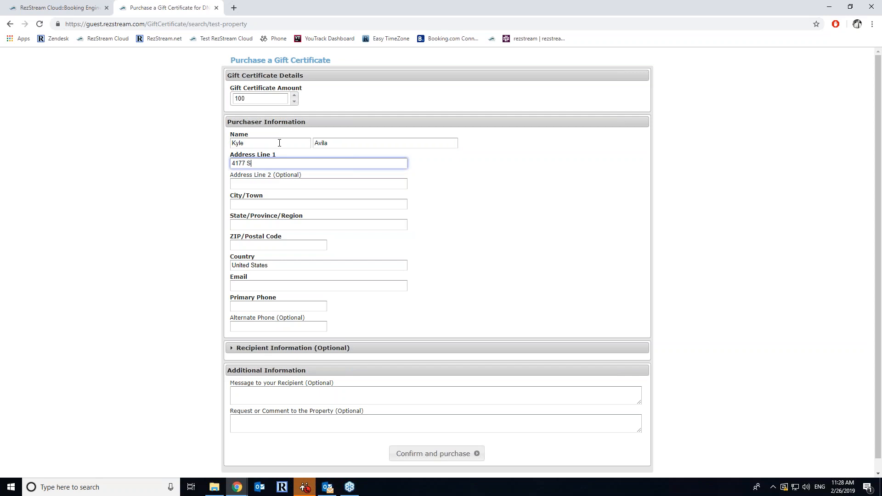
- Fill in the purchaser's city, state, ZIP code, e-mail address and primary phone
key(Tab)
key(Tab)
text(Aurora)
key(Tab)
text(c)
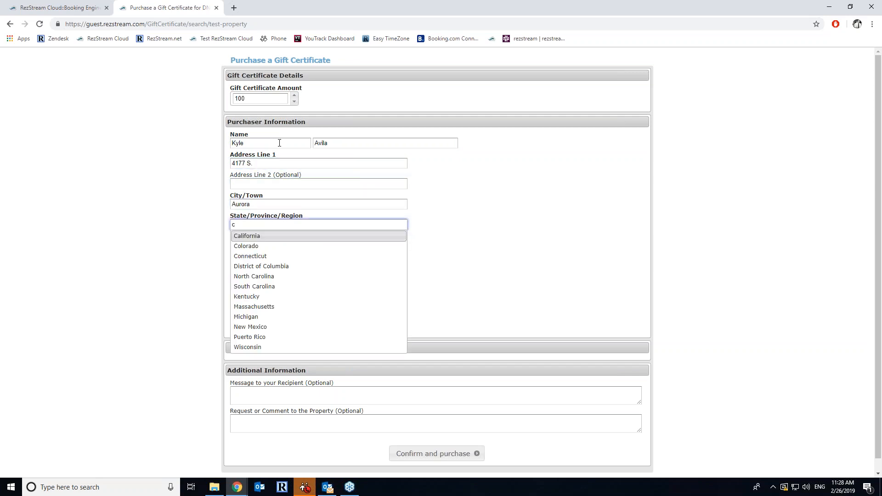
key(Down)
key(Tab)
text(80013)
key(Tab)
key(Tab)
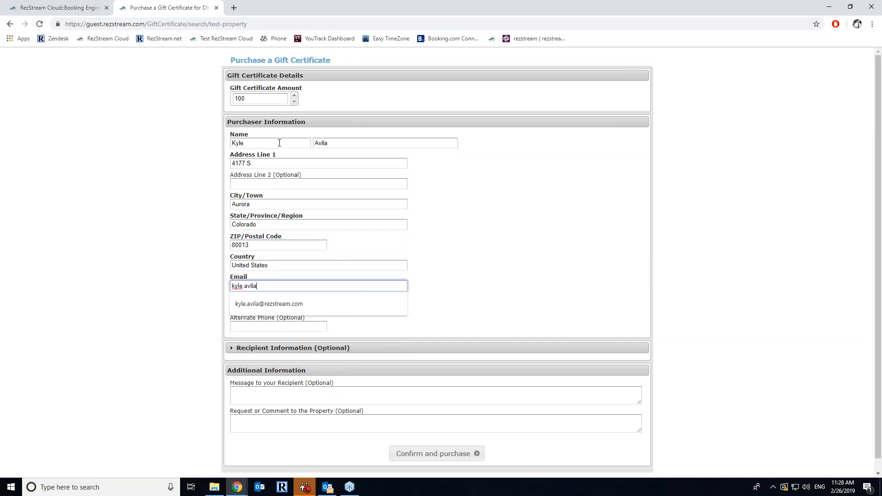
key(Tab)
key(Tab)
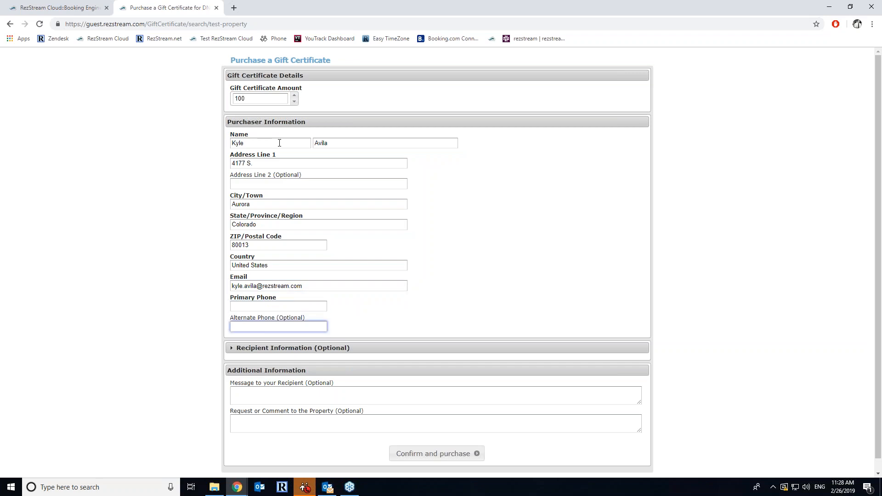
click(243, 306)
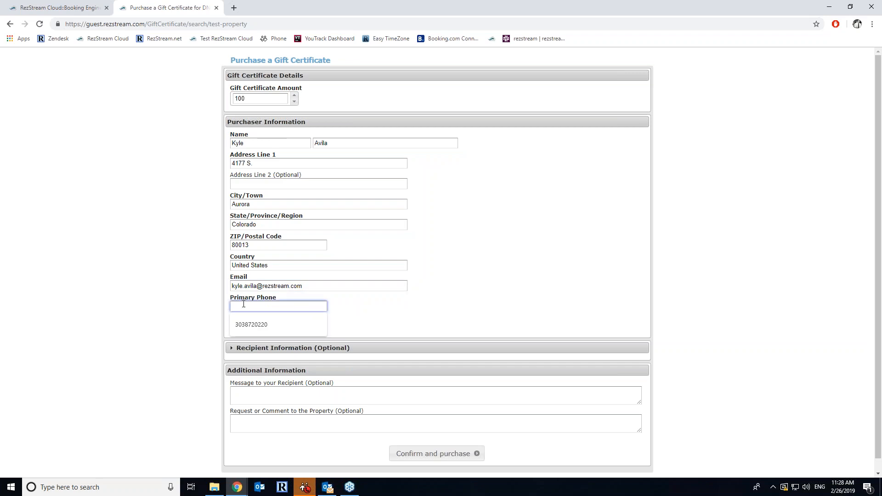
key(Tab)
- Look over the optional recipient details, then submit the order for confirmation
click(269, 352)
scroll(328, 405, down, 3)
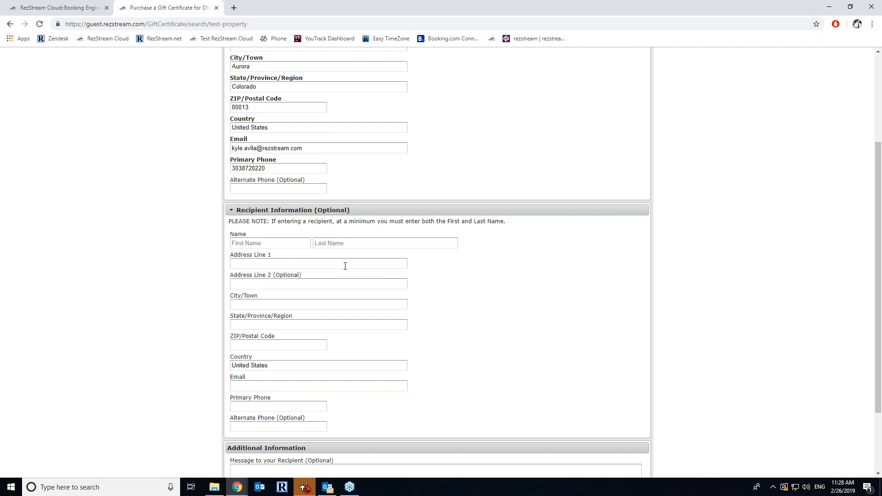
click(292, 212)
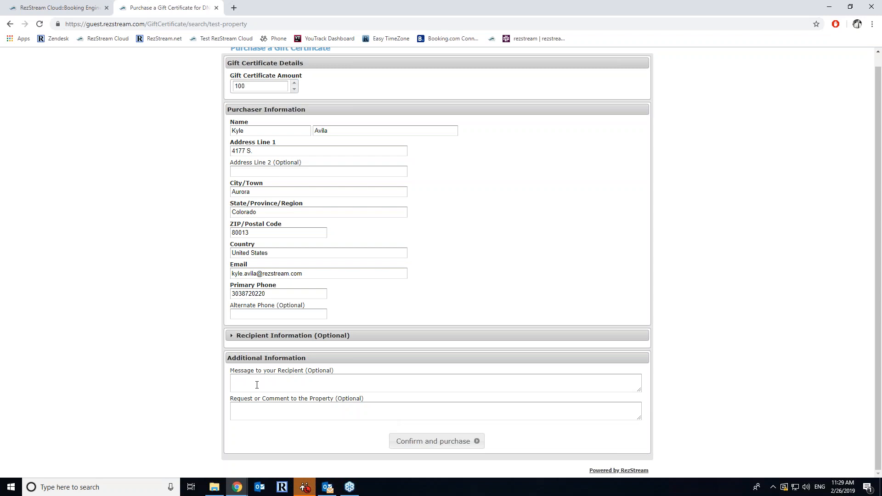
click(450, 441)
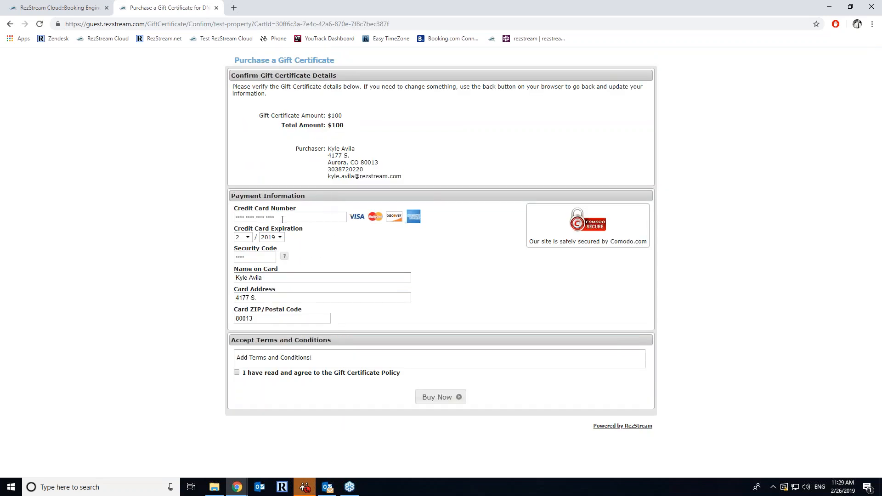
- Enter and correct a test credit card number, moving on to the expiry fields
click(254, 216)
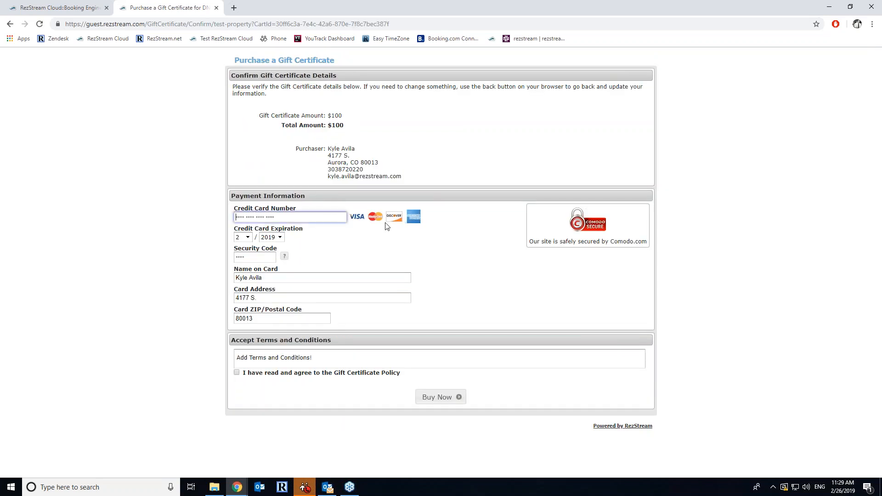
text(41111111111111111)
key(Tab)
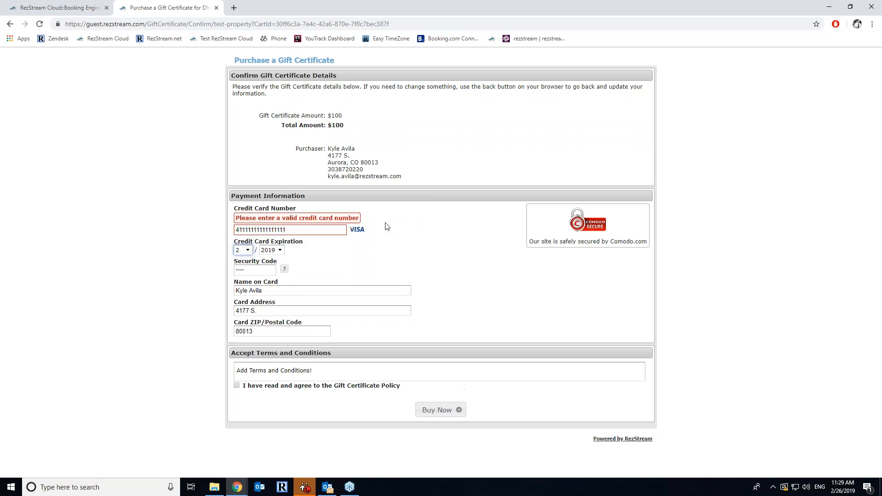
click(310, 231)
key(Tab)
click(290, 229)
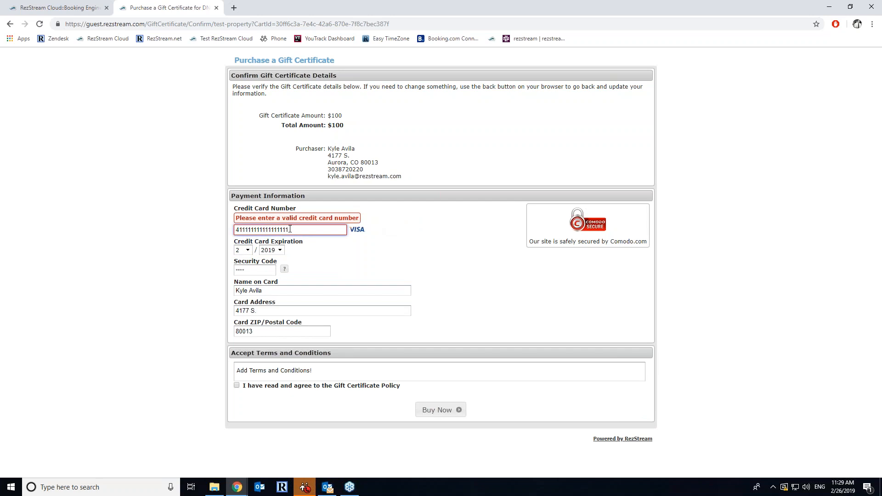
key(Tab)
key(Tab)
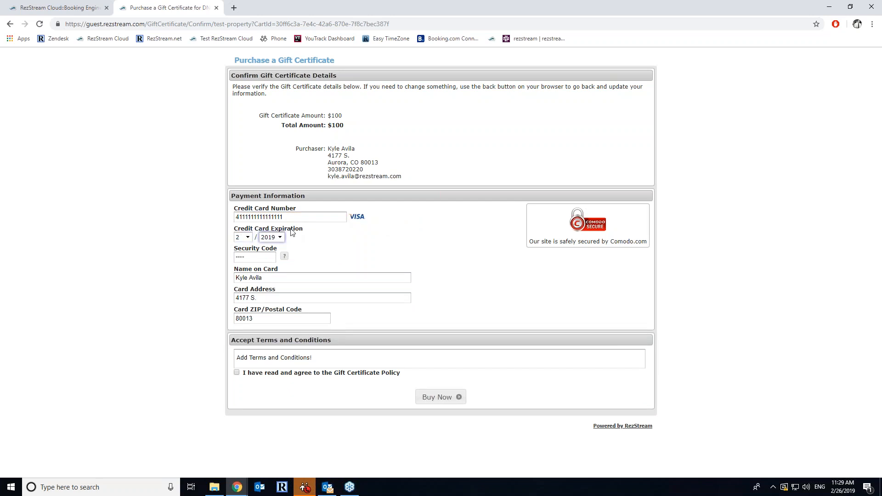
key(Tab)
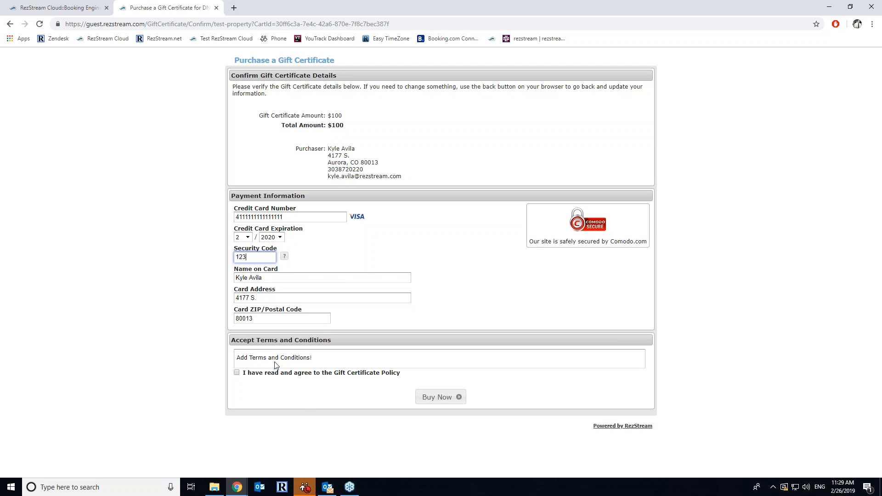
- Agree to the Gift Certificate Policy and complete the purchase with Buy Now
drag(315, 362, 236, 360)
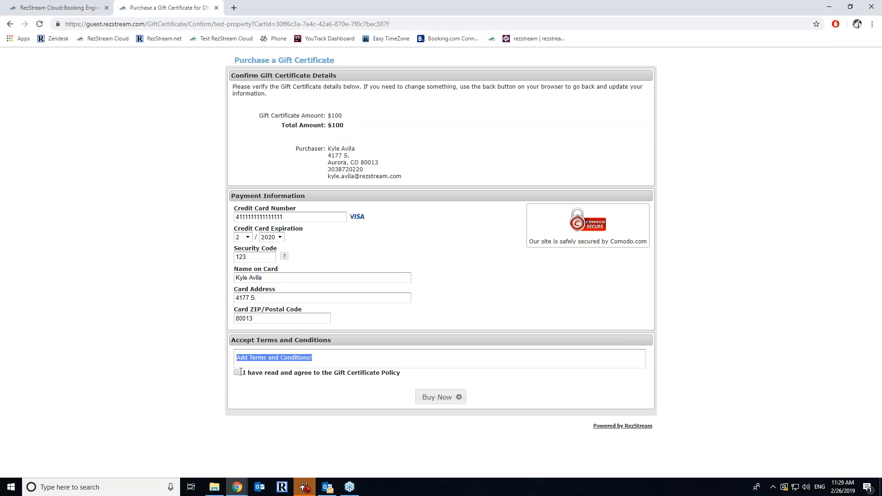
click(236, 374)
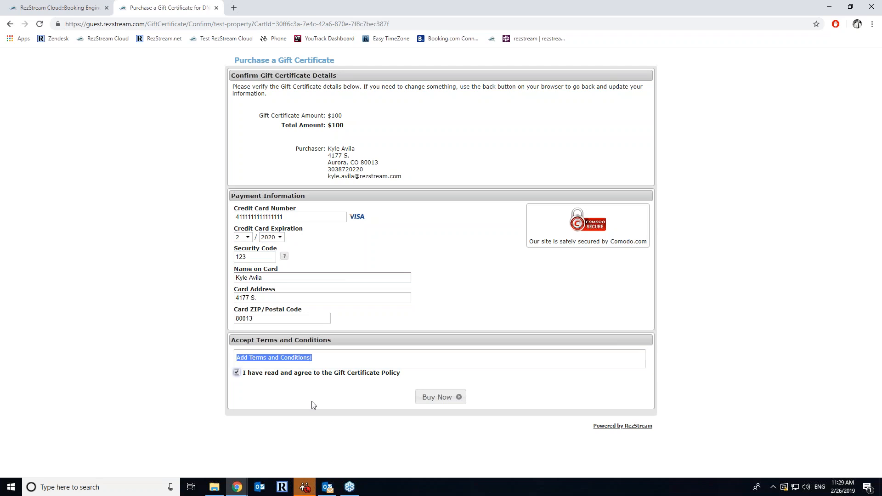
click(441, 398)
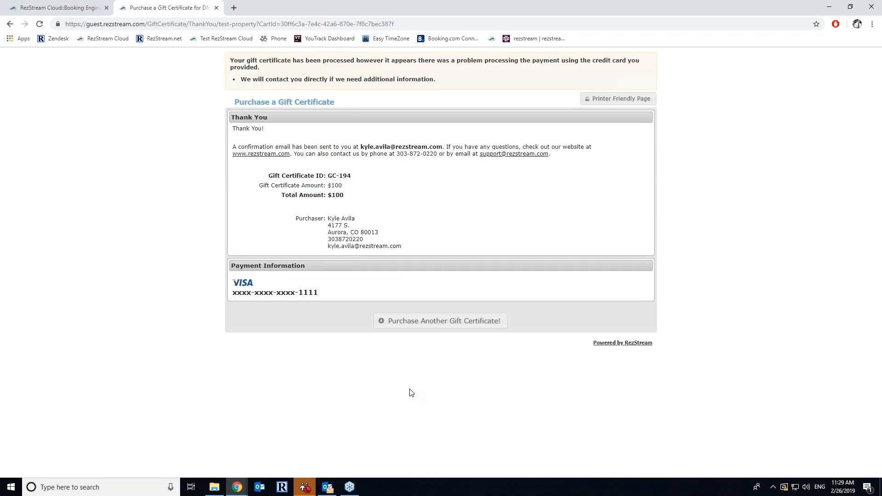
- Highlight the thank-you message and payment problem notice, then return to the admin tab
drag(279, 131, 236, 129)
drag(444, 81, 270, 57)
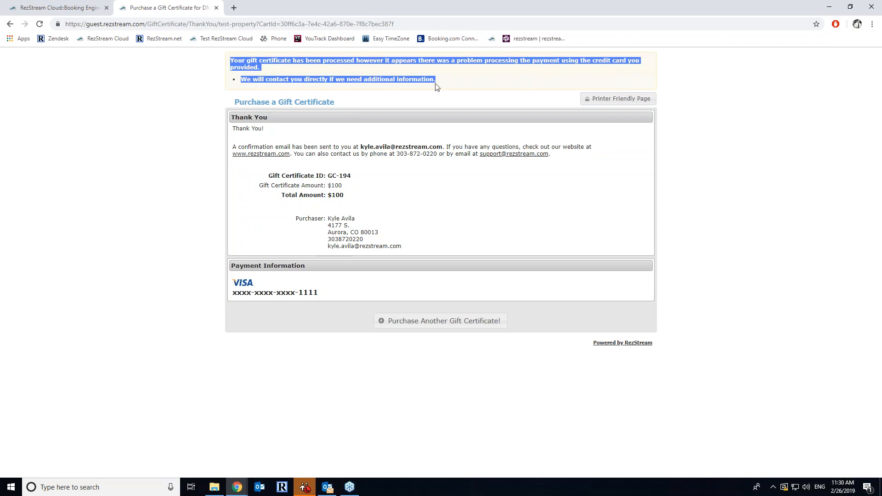
click(490, 92)
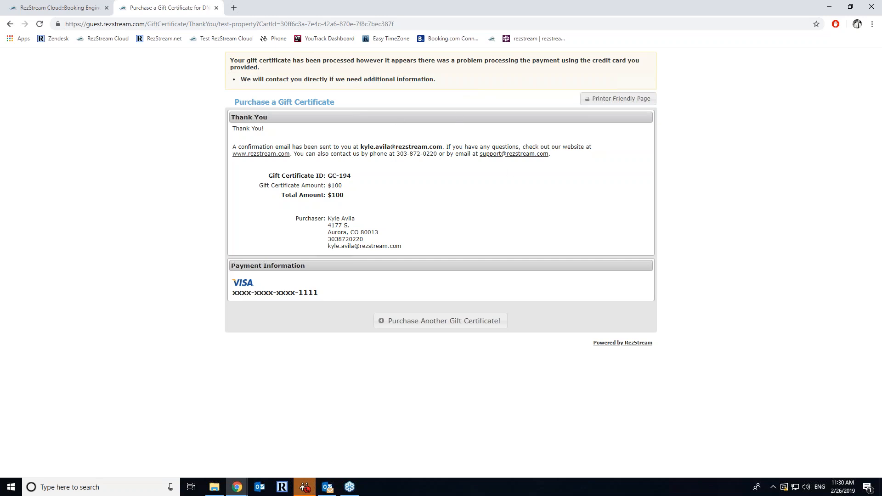
click(96, 5)
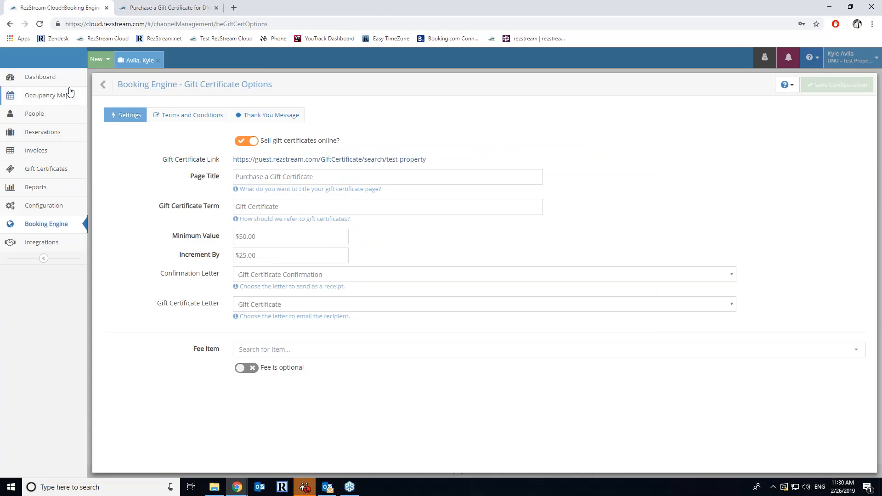
- Turn on the Recent Gift Certificates widget in the Dashboard settings and save them
click(68, 83)
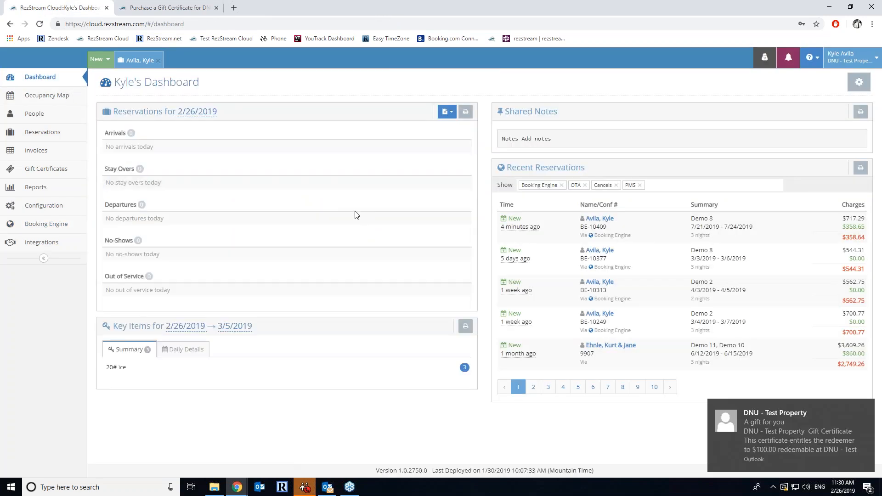
click(869, 407)
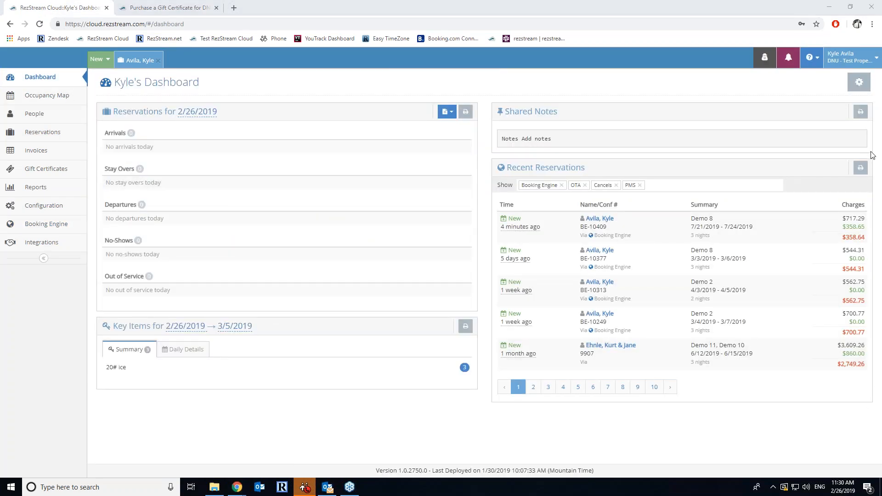
click(869, 407)
click(858, 83)
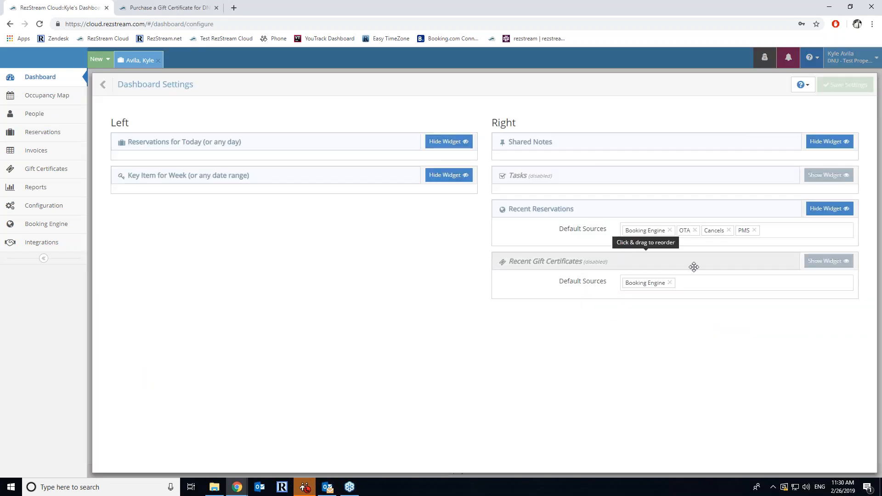
click(828, 260)
click(852, 85)
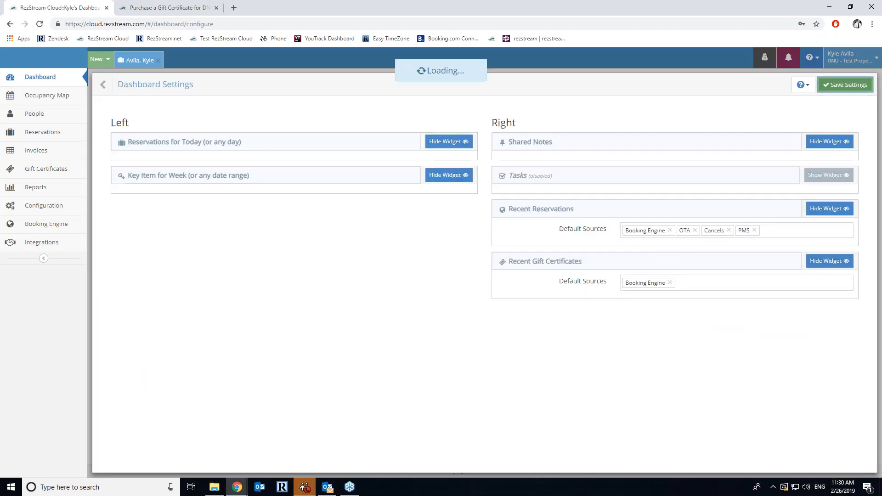
scroll(680, 453, down, 3)
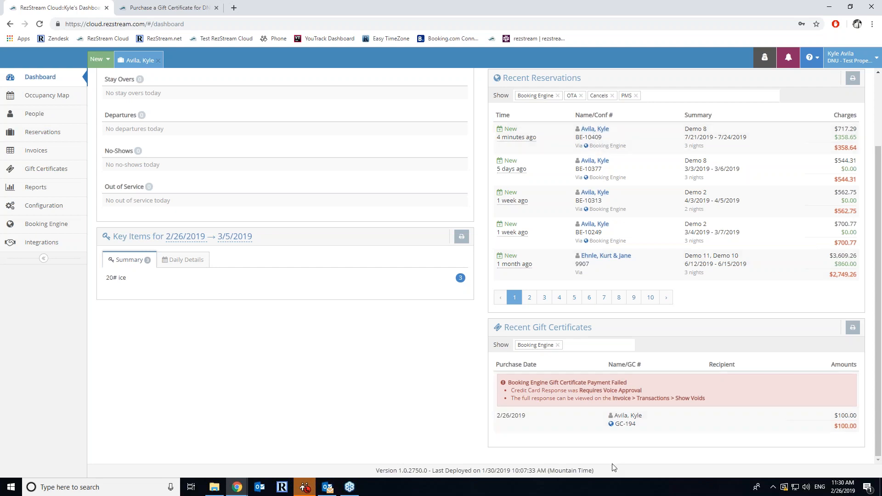
click(611, 388)
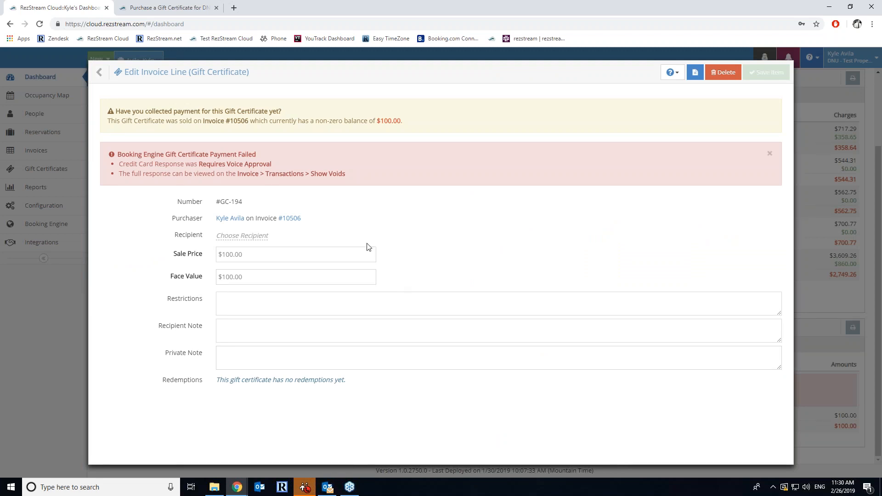
click(104, 73)
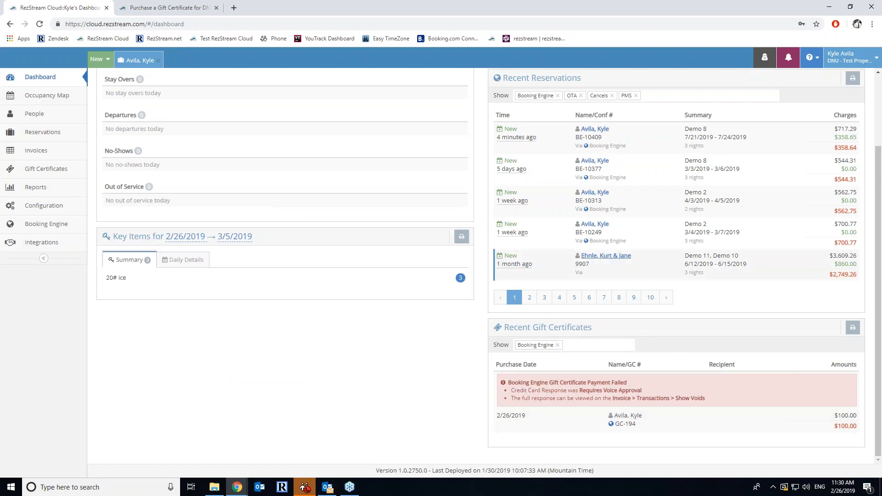
- Browse Gift Certificates and Configuration, then open the Booking Engine Images manager
click(49, 170)
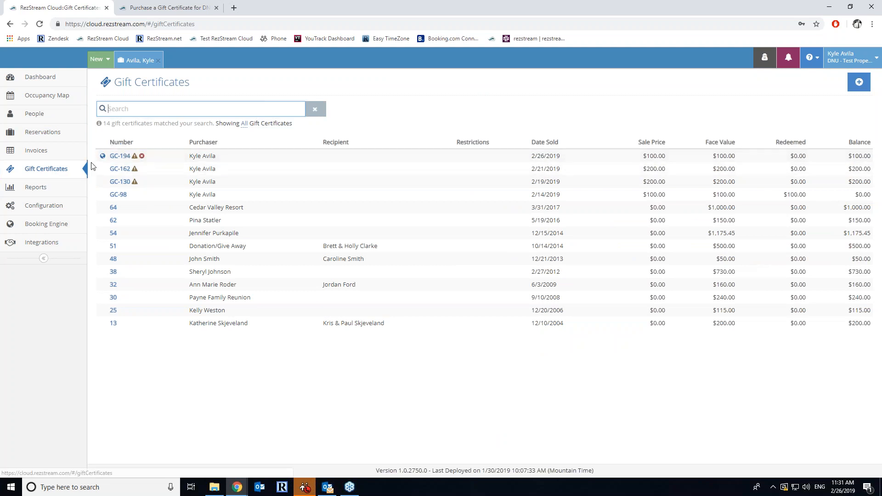
click(62, 225)
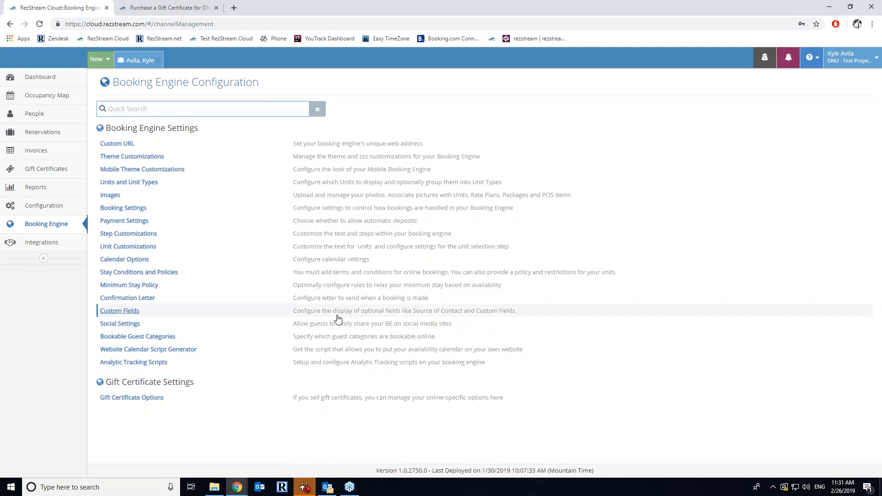
click(74, 206)
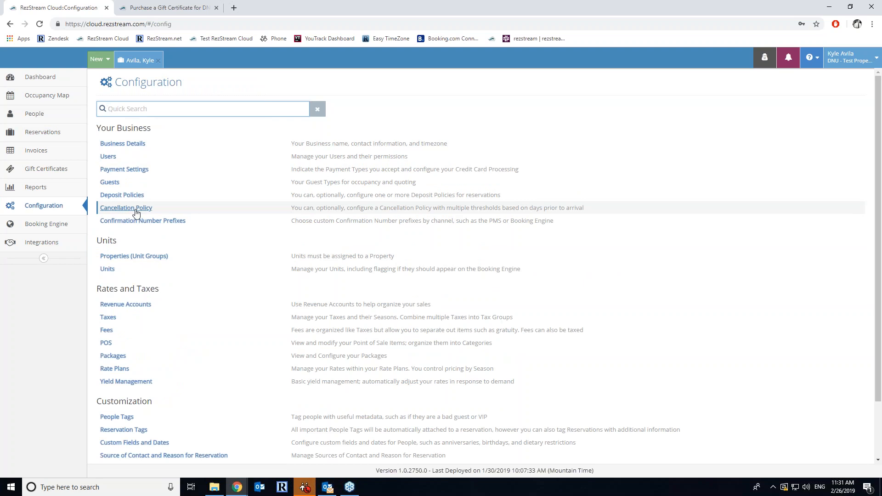
click(47, 224)
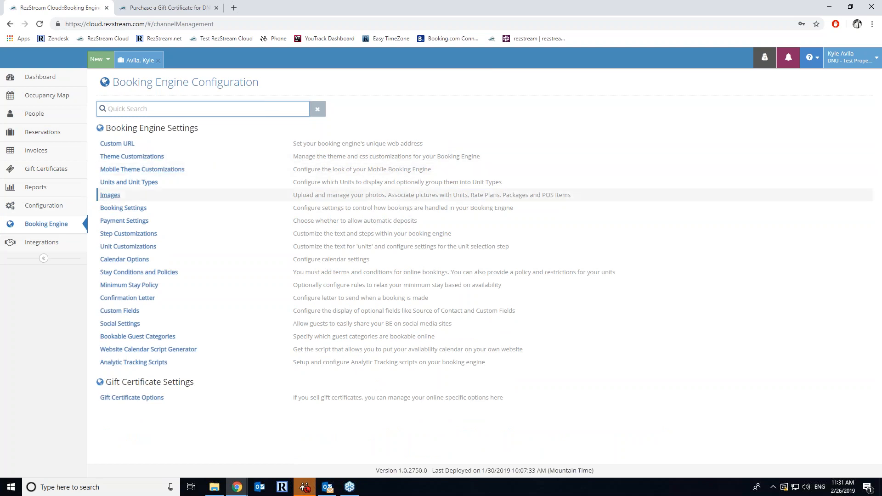
click(110, 195)
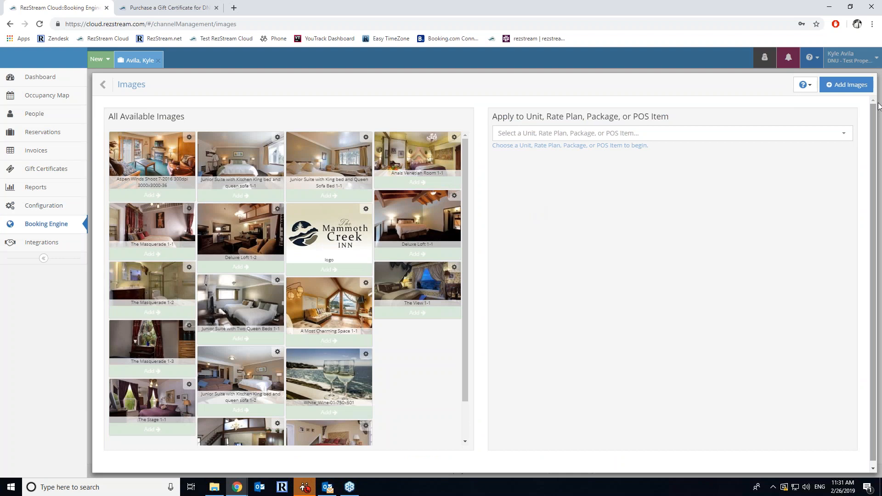
- Upload and save Master Loft Suite photos 1-2 through 1-5 in the booking engine image library
click(847, 85)
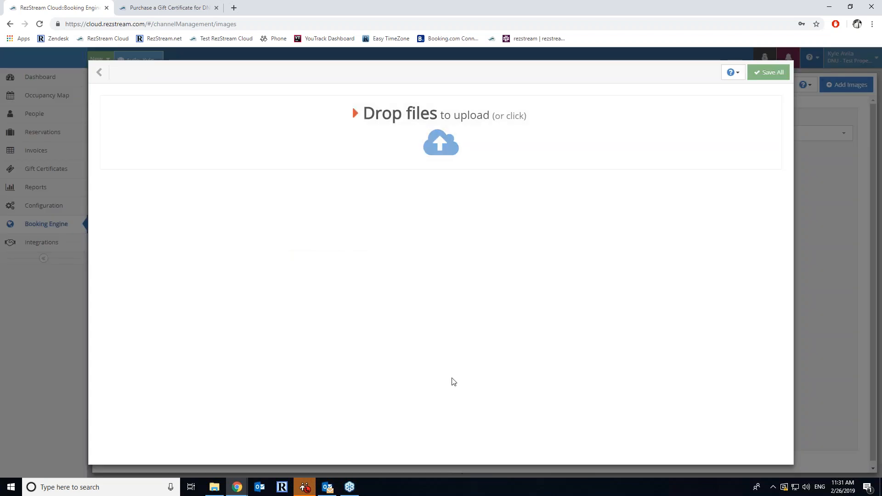
click(218, 491)
click(171, 422)
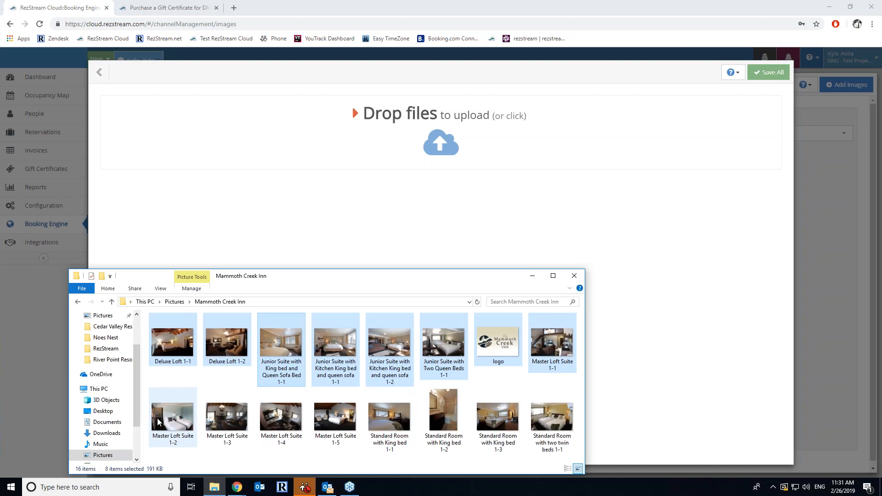
shift+click(333, 416)
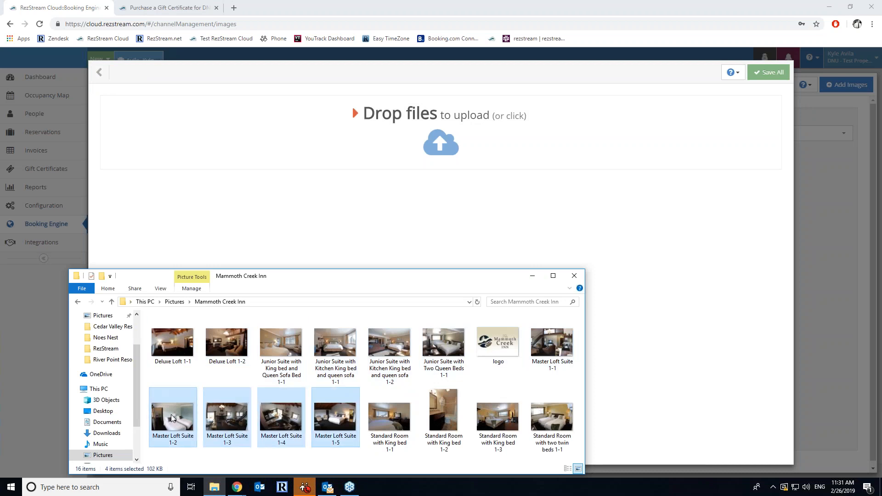
drag(173, 413, 449, 140)
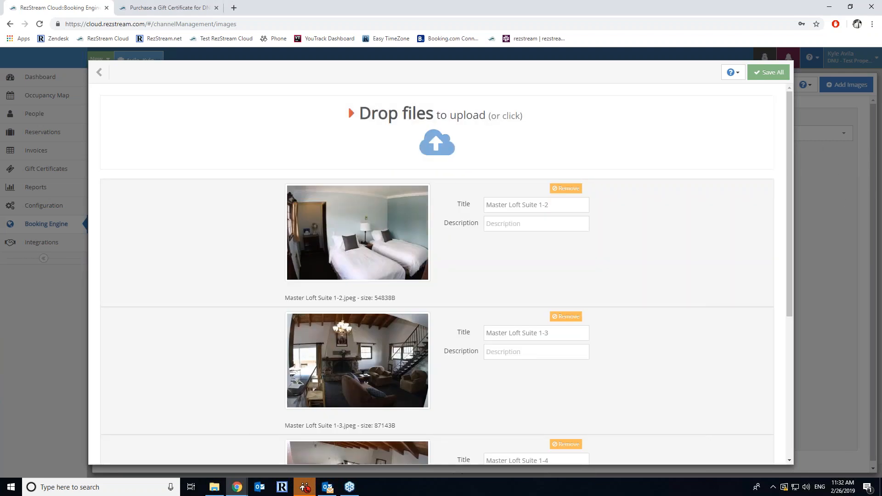
click(771, 73)
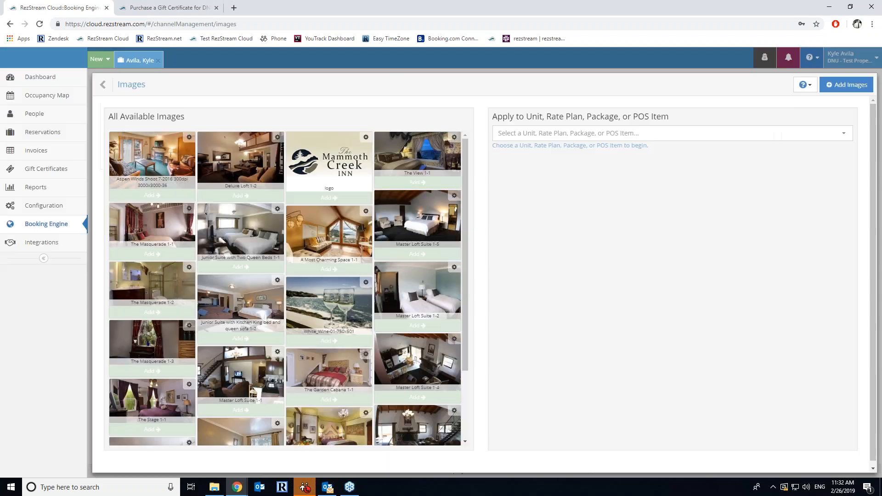
click(58, 211)
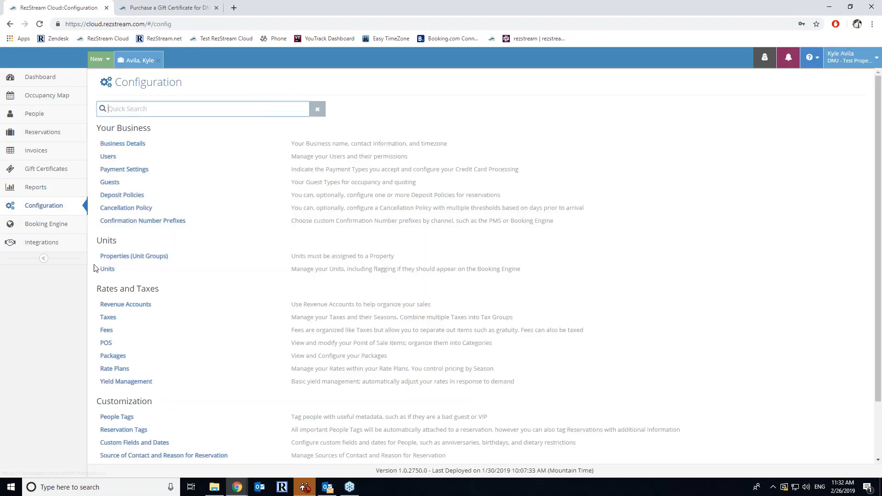
- Upload the Standard Room with King bed 1-1 photo and assign it to unit Demo 1
click(126, 271)
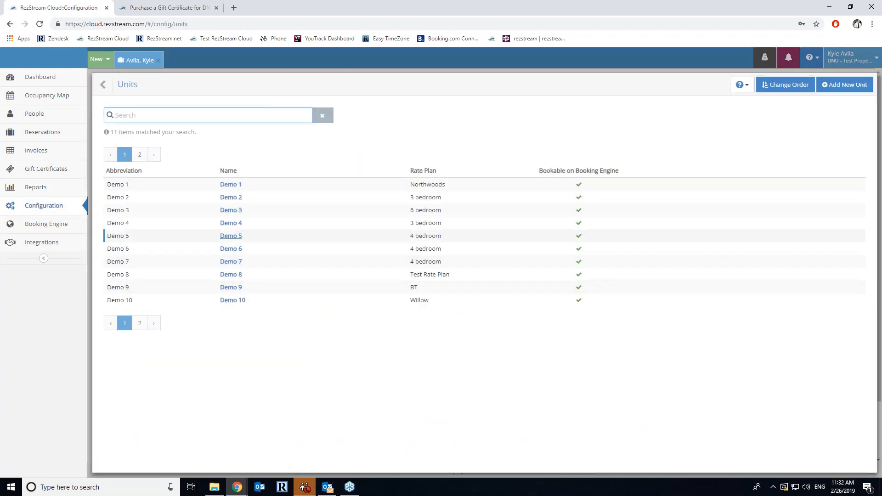
click(231, 184)
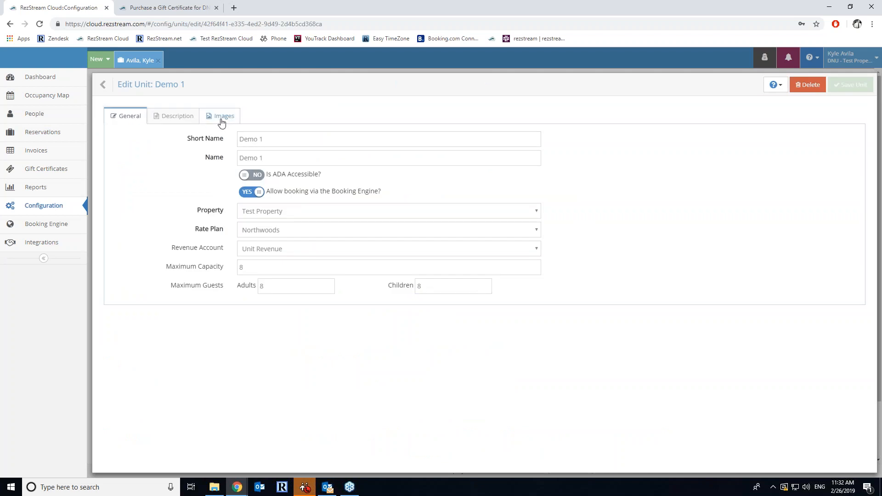
click(222, 120)
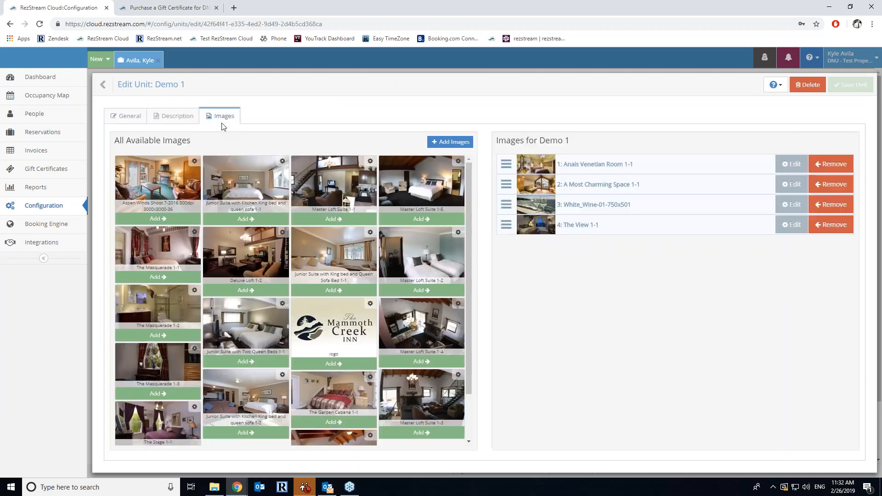
click(451, 143)
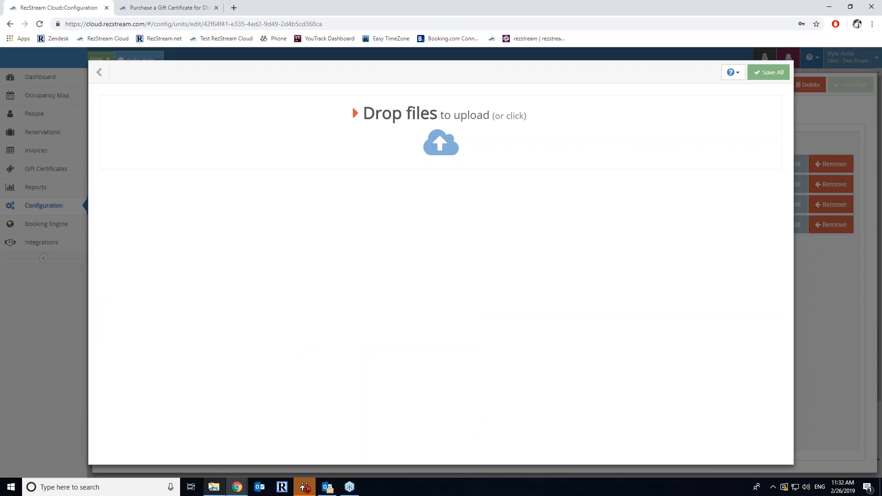
click(217, 487)
drag(387, 429, 456, 145)
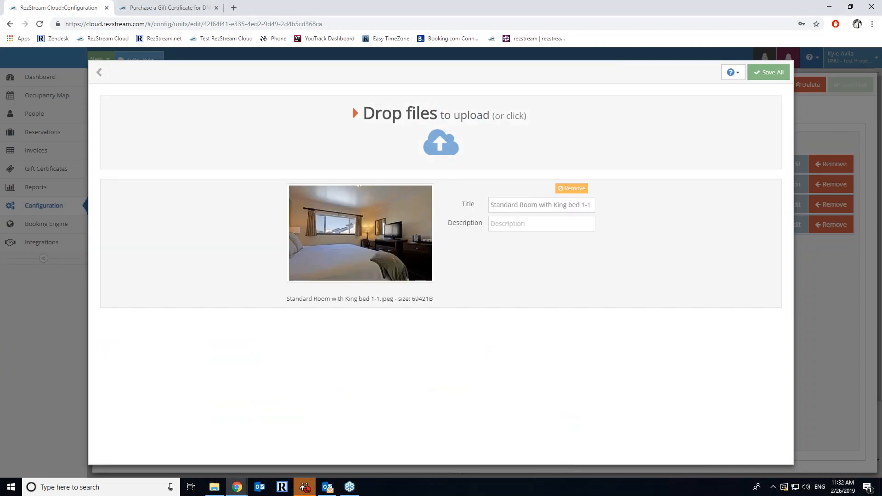
click(758, 74)
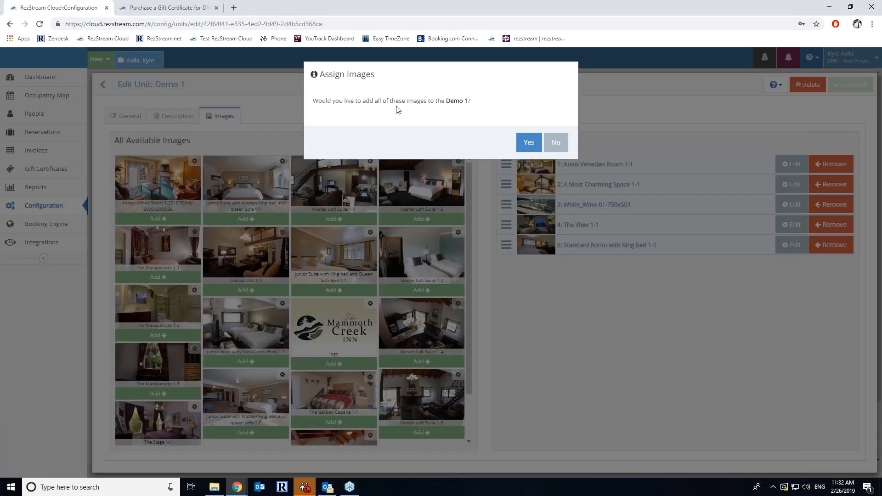
click(536, 148)
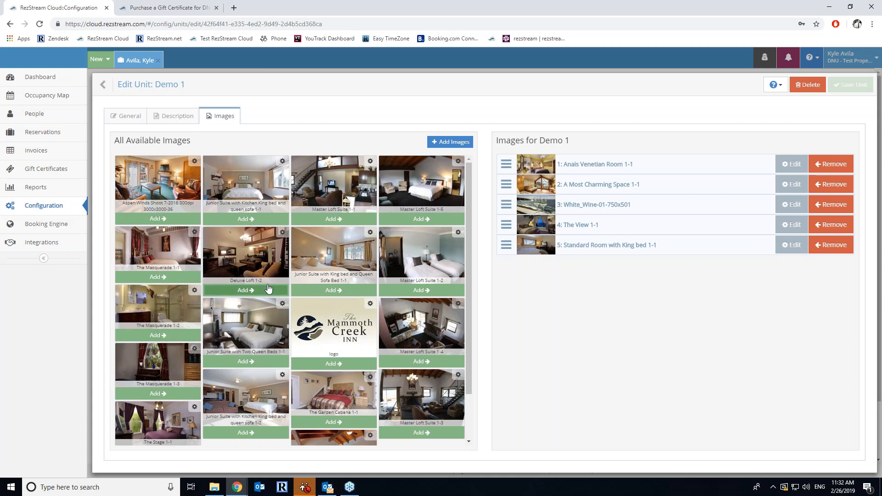
- Inspect The Masquerade 1-2 image settings without changes, then go back to Configuration
click(194, 291)
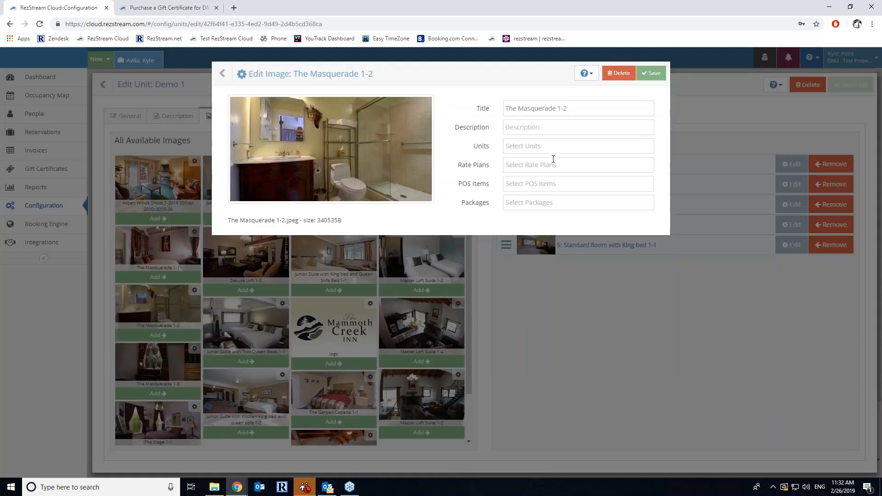
click(223, 74)
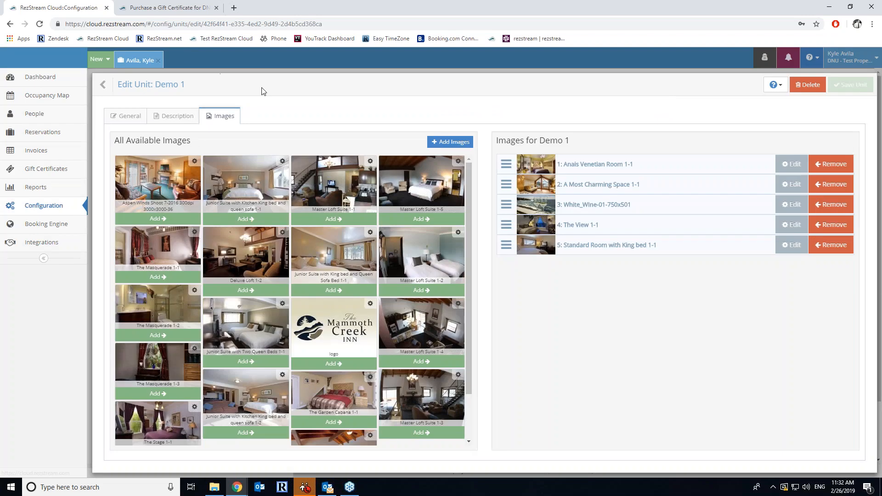
click(43, 210)
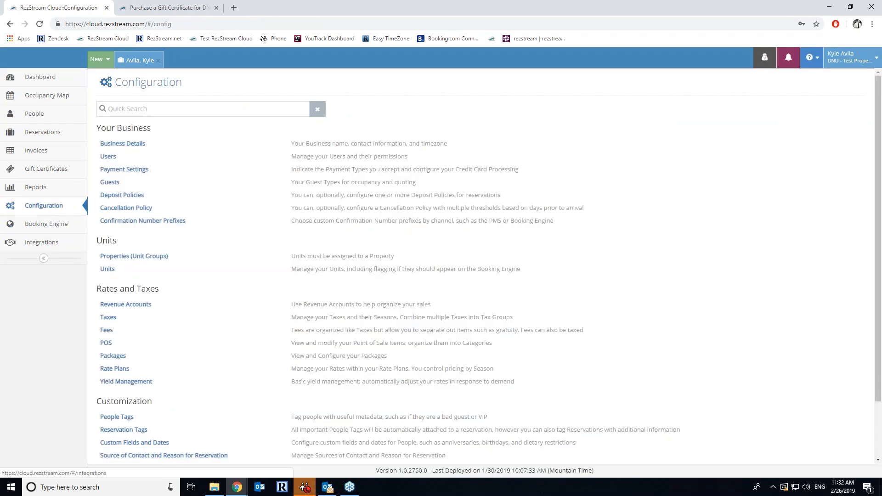
- Review the 3 bedroom rate plan's description and its two images, then return to Rate Plans
click(105, 369)
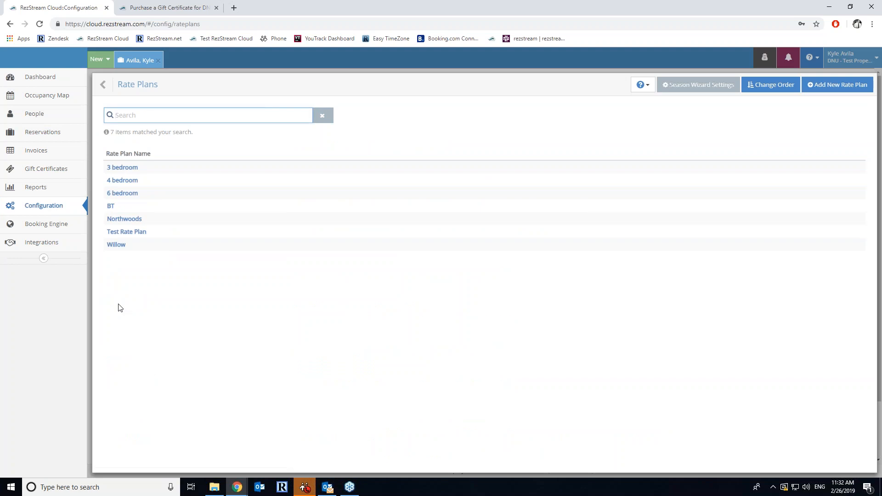
click(123, 168)
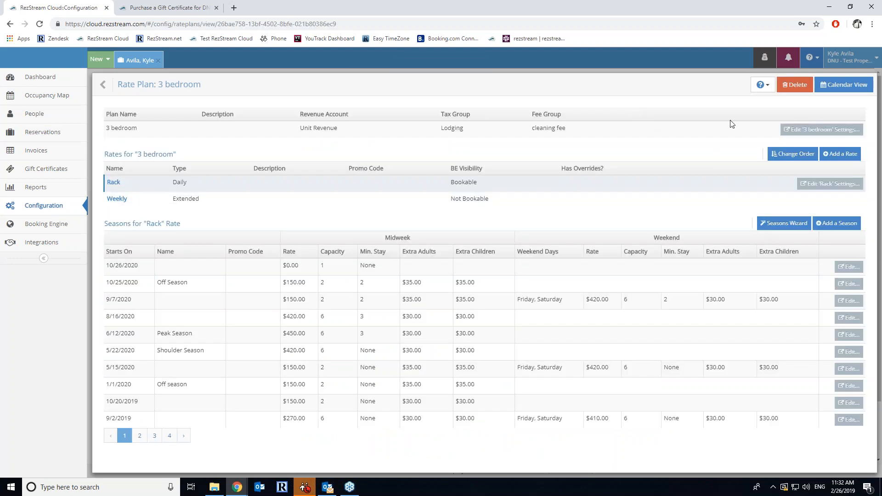
click(821, 129)
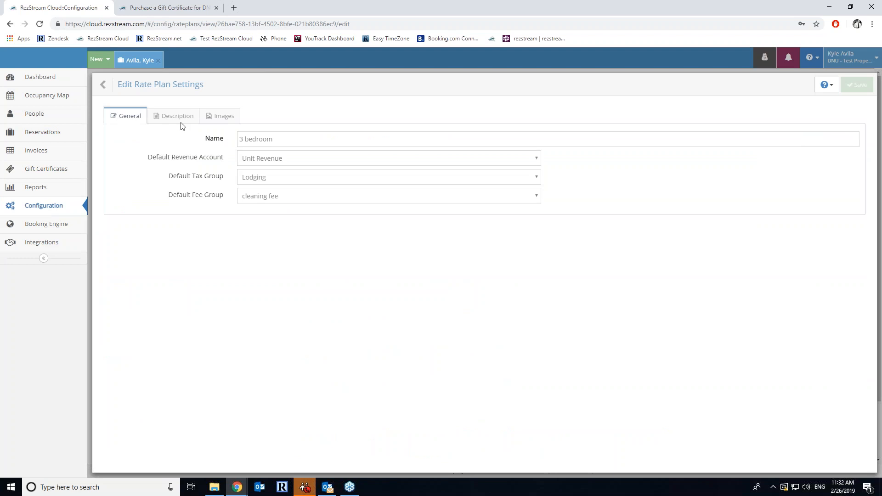
click(177, 116)
click(353, 207)
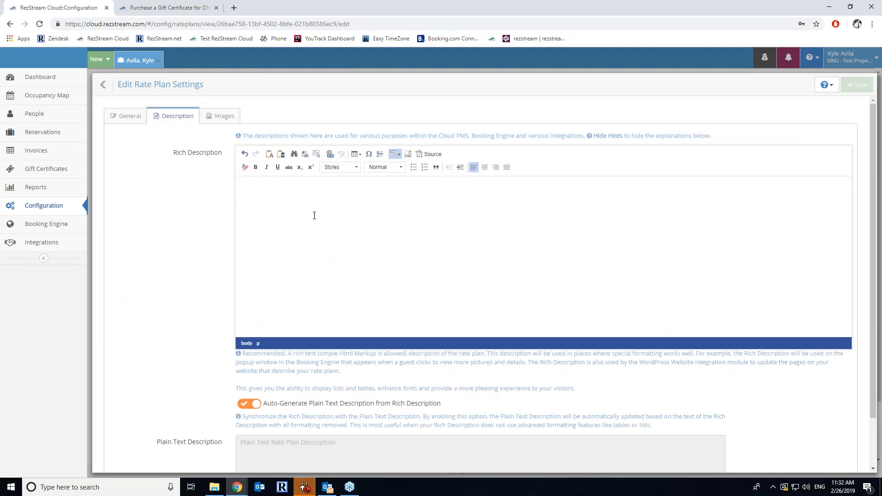
click(222, 121)
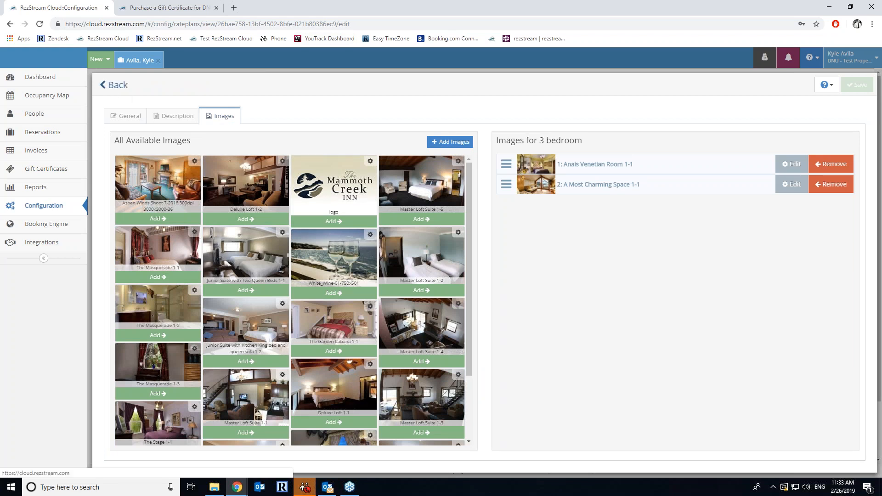
click(124, 90)
click(125, 91)
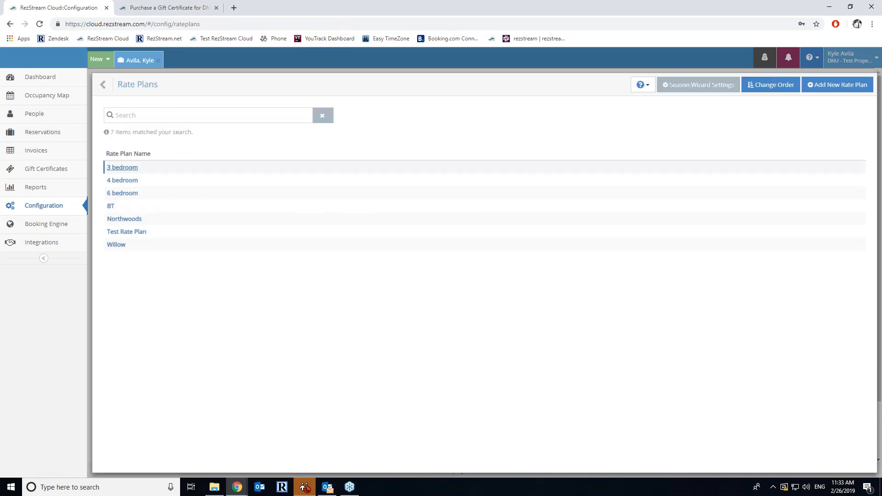
- Check that the booking engine's custom URL is test-property, then return to the configuration list
click(77, 230)
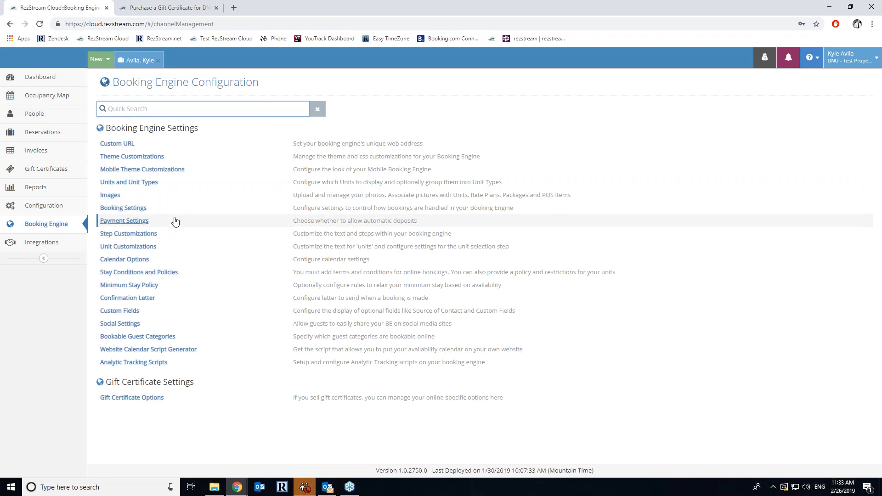
click(132, 145)
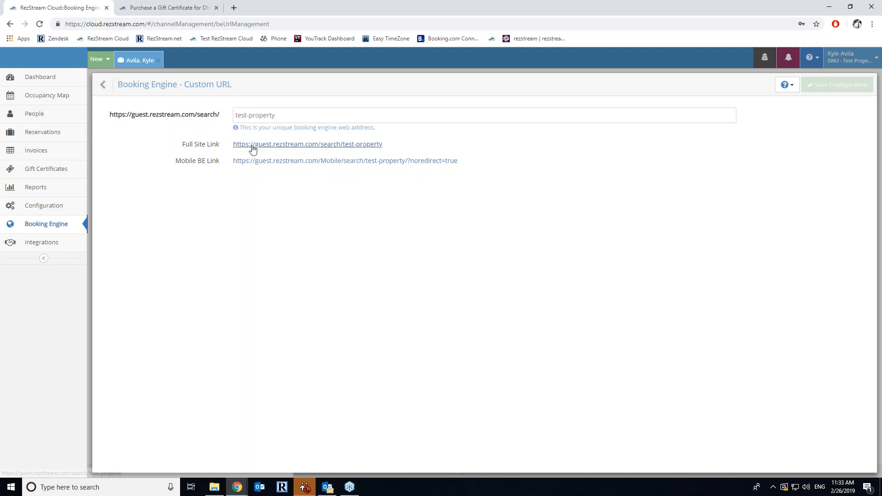
click(44, 228)
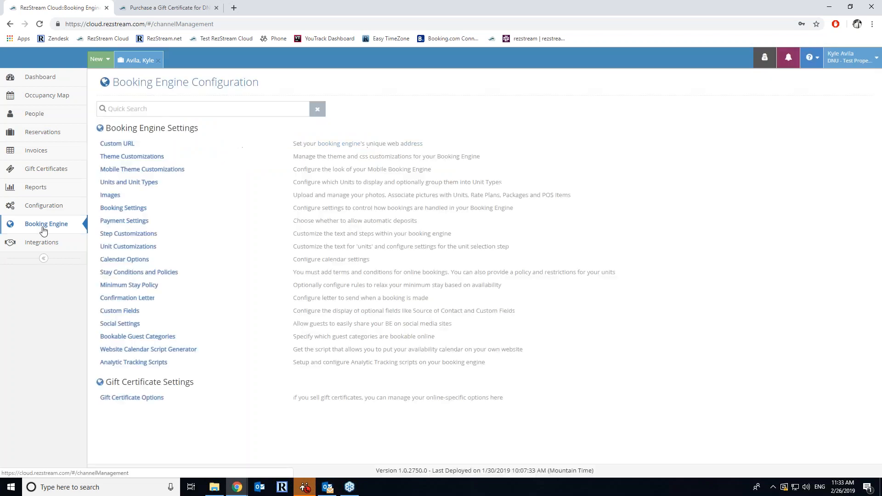